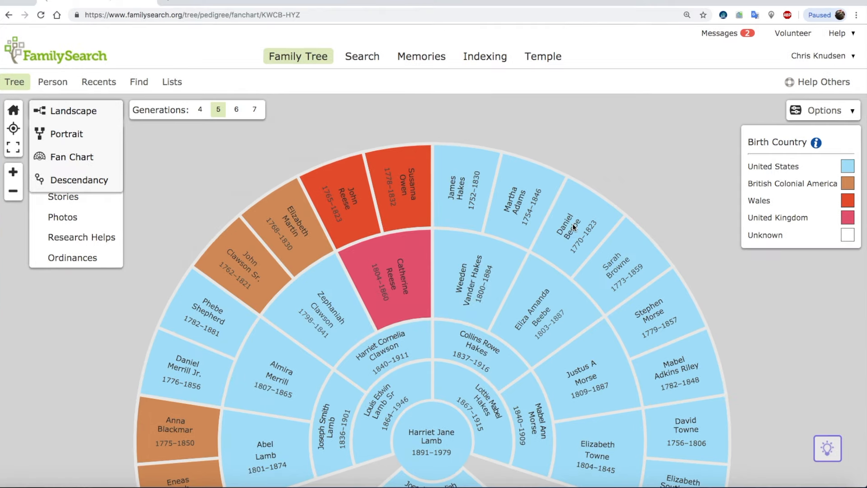
Recenter the fan chart on the third ancestor right of center in the outer ring and switch to Descendancy view.
{"action": "left_click", "coordinate": [574, 227]}
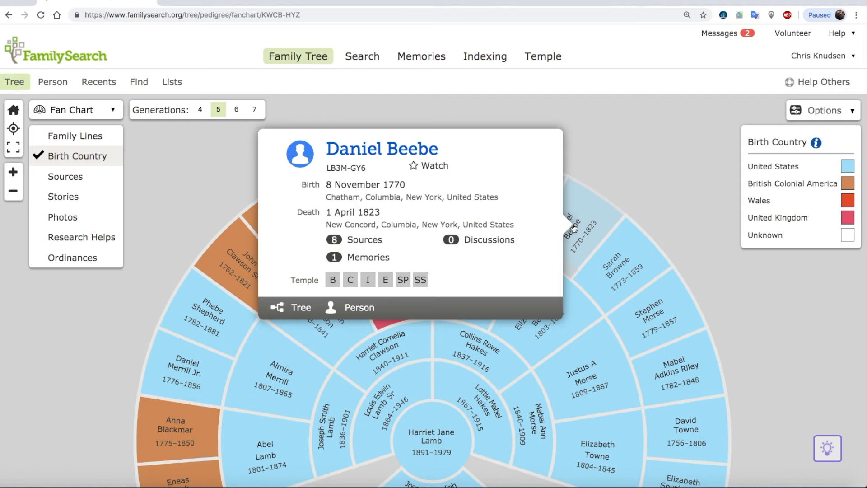
{"action": "left_click", "coordinate": [307, 312]}
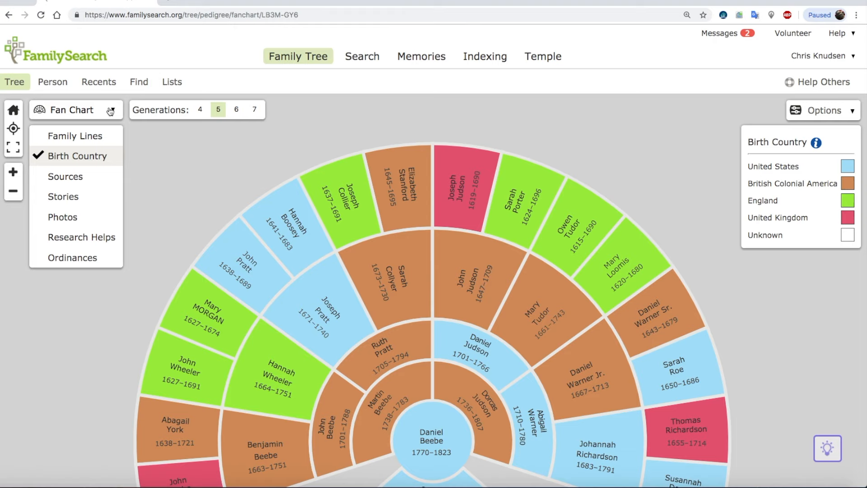
{"action": "left_click", "coordinate": [111, 112]}
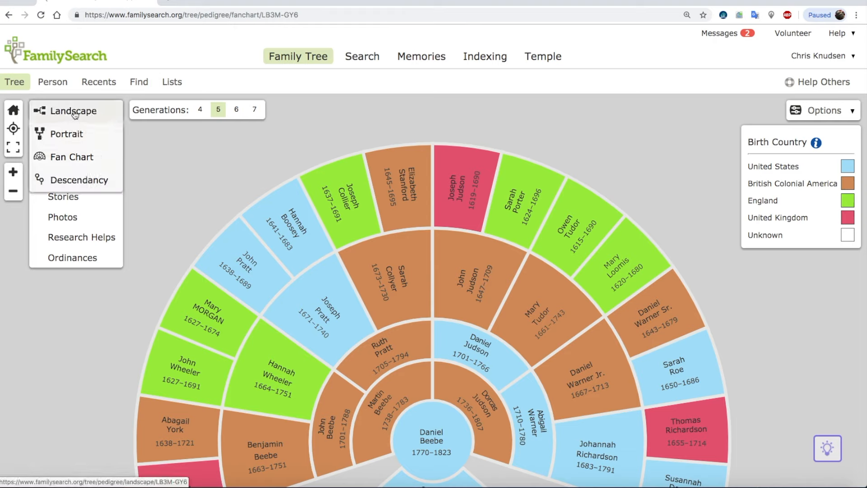
{"action": "left_click", "coordinate": [76, 181]}
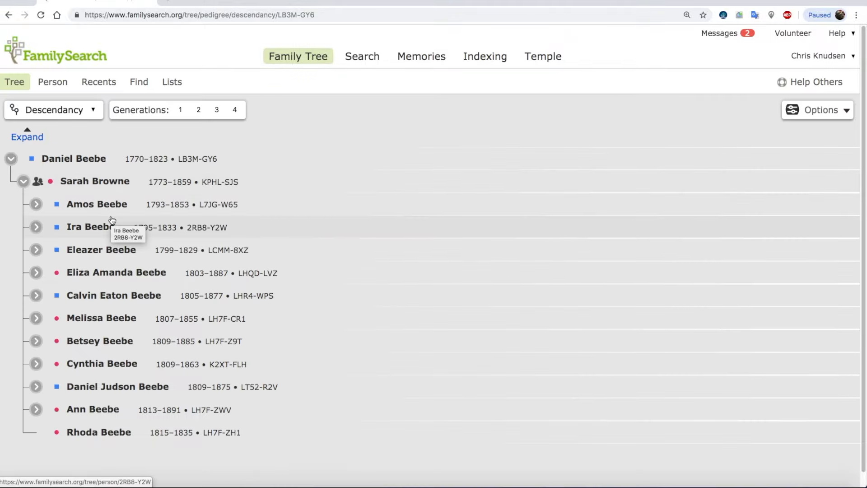
Expand the fifth-listed child's branch, then that child's first-listed child and the second-listed grandchild, down to the Davis children.
{"action": "left_click", "coordinate": [35, 296]}
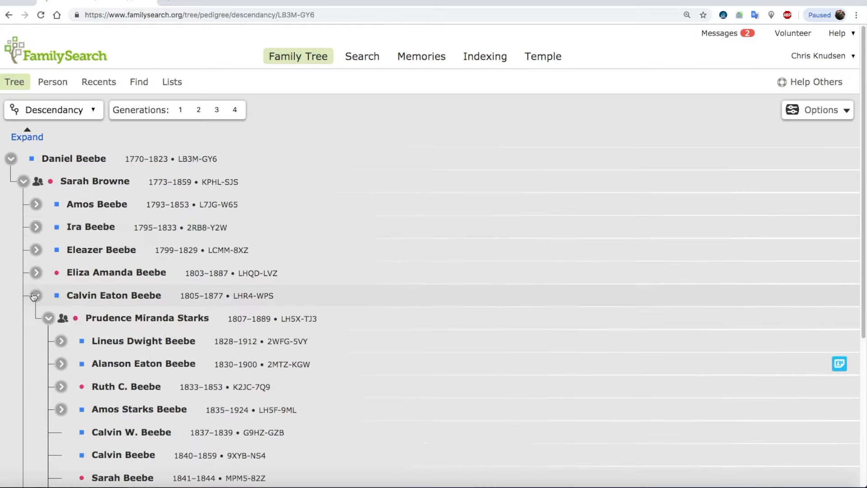
{"action": "left_click", "coordinate": [62, 342]}
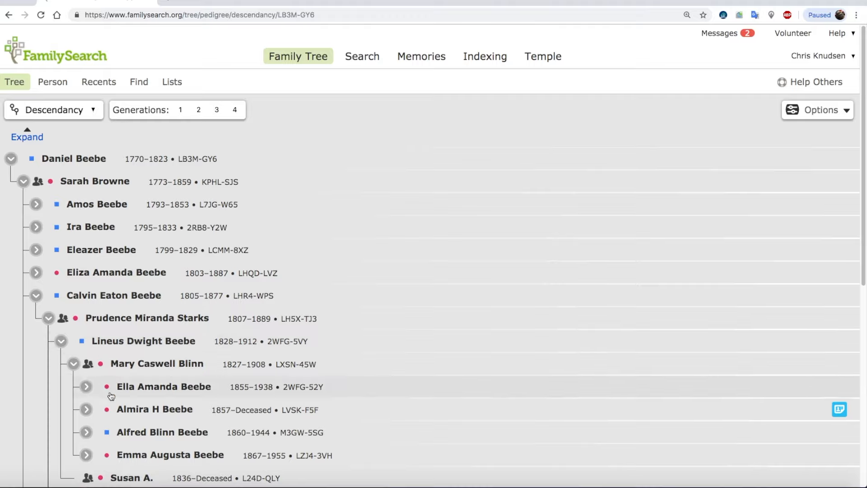
{"action": "left_click", "coordinate": [87, 410]}
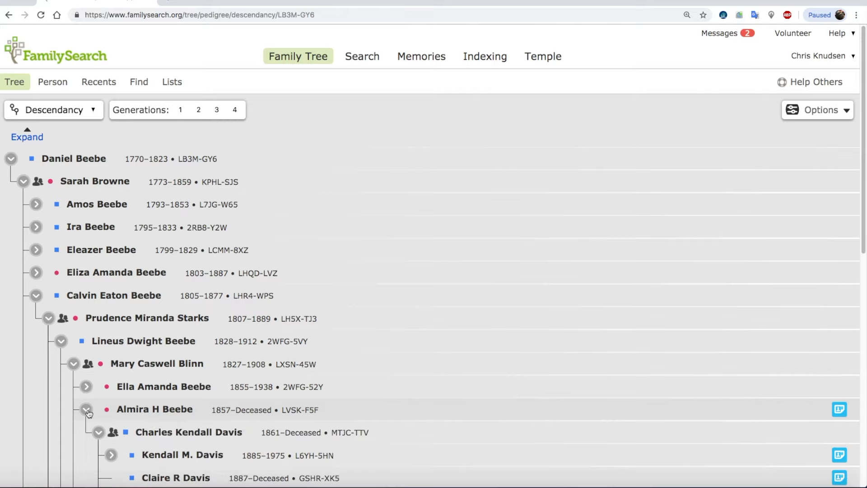
{"action": "scroll", "coordinate": [145, 413], "scroll_direction": "down", "scroll_amount": 1}
{"action": "scroll", "coordinate": [145, 413], "scroll_direction": "down", "scroll_amount": 3}
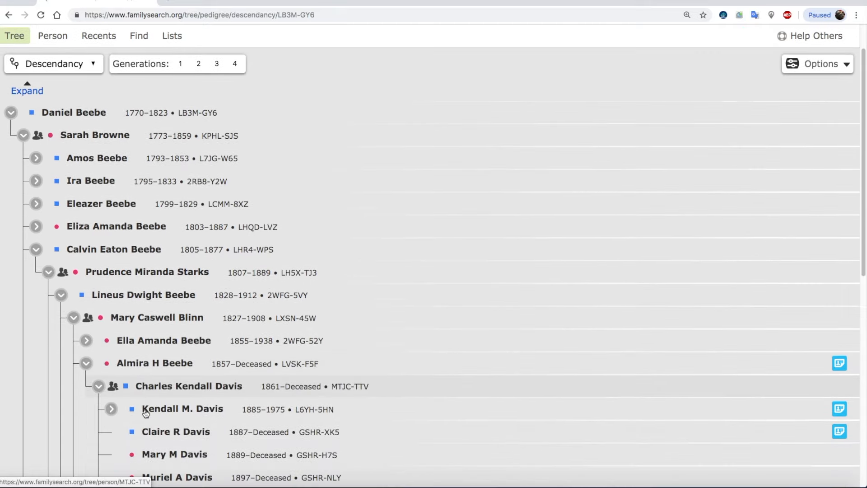
{"action": "scroll", "coordinate": [144, 414], "scroll_direction": "down", "scroll_amount": 3}
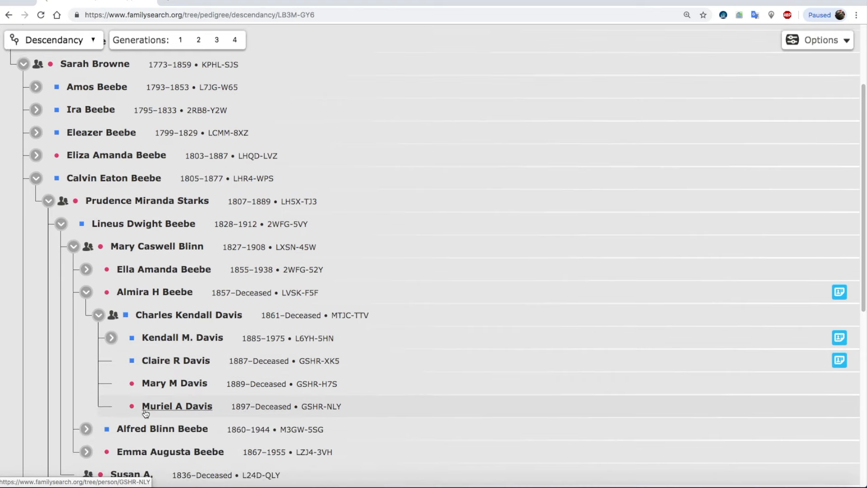
Open the first-listed Davis child's person page in a new tab and review the family members section.
{"action": "right_click", "coordinate": [173, 339]}
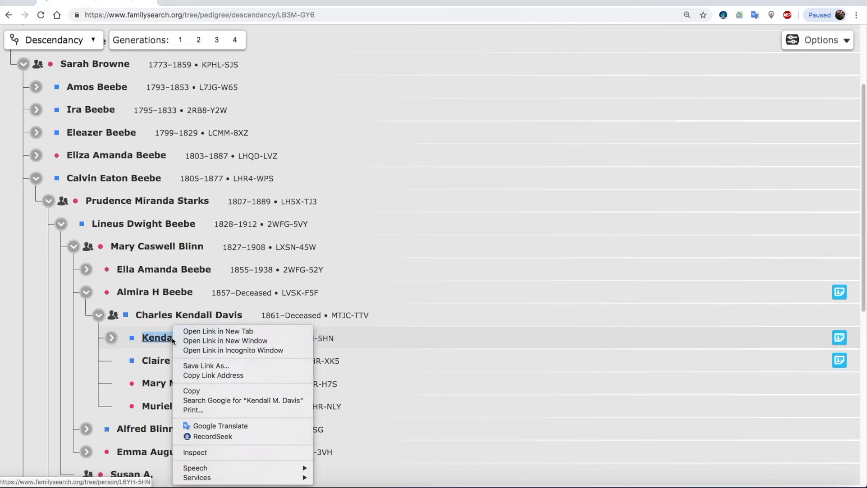
{"action": "left_click", "coordinate": [199, 332]}
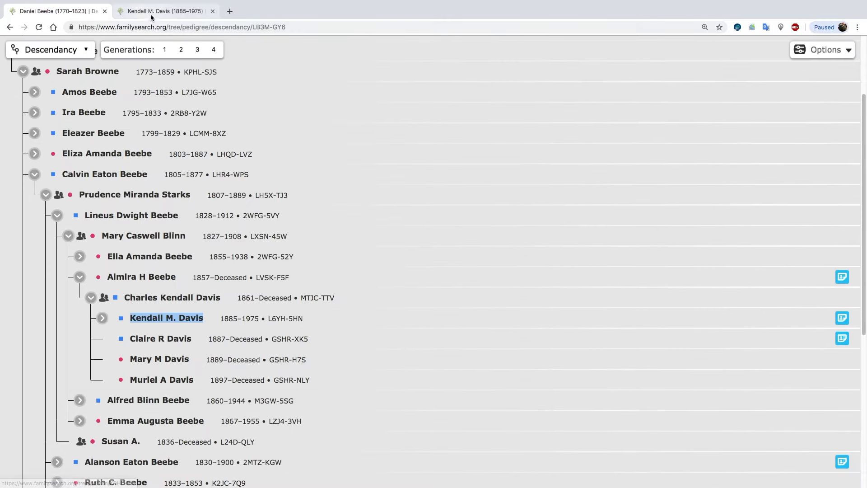
{"action": "left_click", "coordinate": [165, 11]}
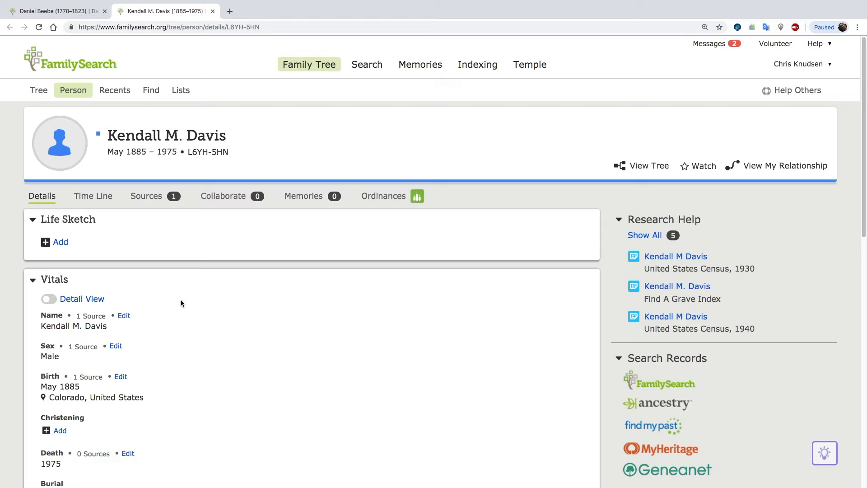
{"action": "scroll", "coordinate": [191, 304], "scroll_direction": "down", "scroll_amount": 9}
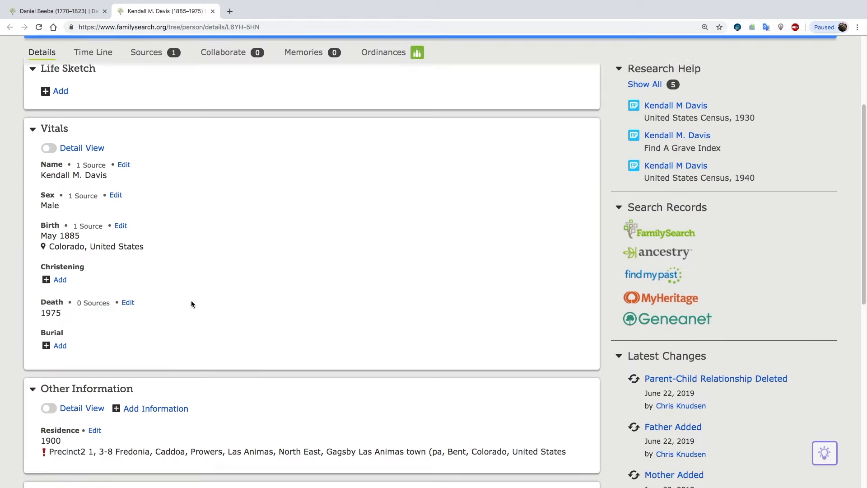
{"action": "scroll", "coordinate": [191, 302], "scroll_direction": "down", "scroll_amount": 1}
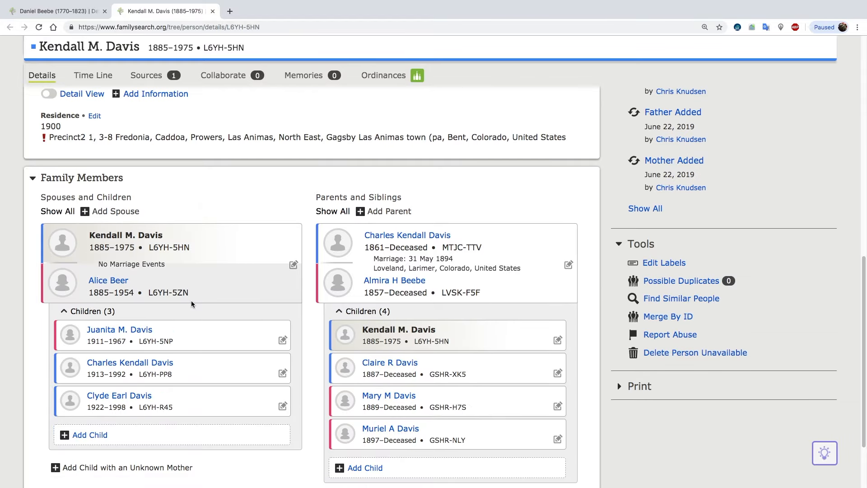
{"action": "scroll", "coordinate": [413, 170], "scroll_direction": "down", "scroll_amount": 1}
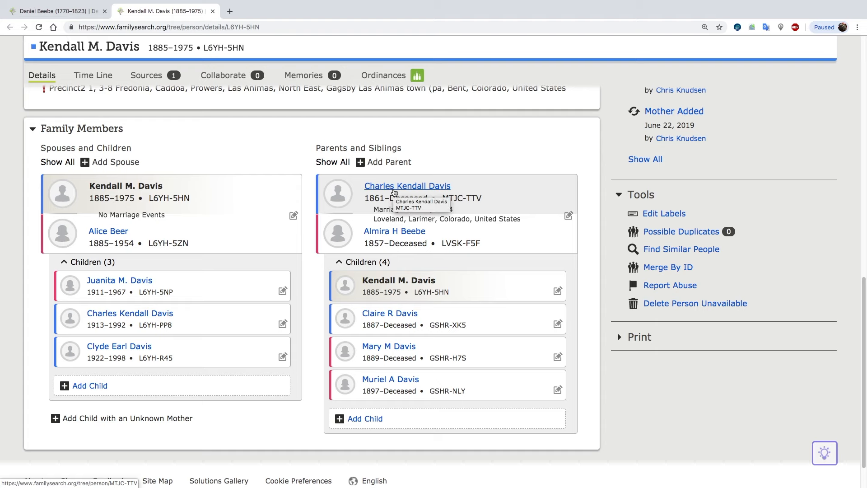
Open the father's person page in a new tab and review the vitals, residences, marriage and family members.
{"action": "left_click", "coordinate": [393, 190]}
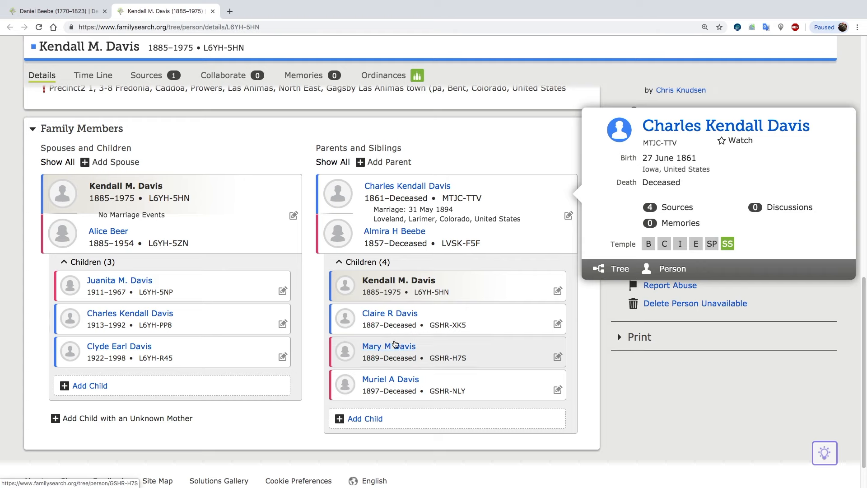
{"action": "right_click", "coordinate": [673, 269]}
{"action": "left_click", "coordinate": [705, 273]}
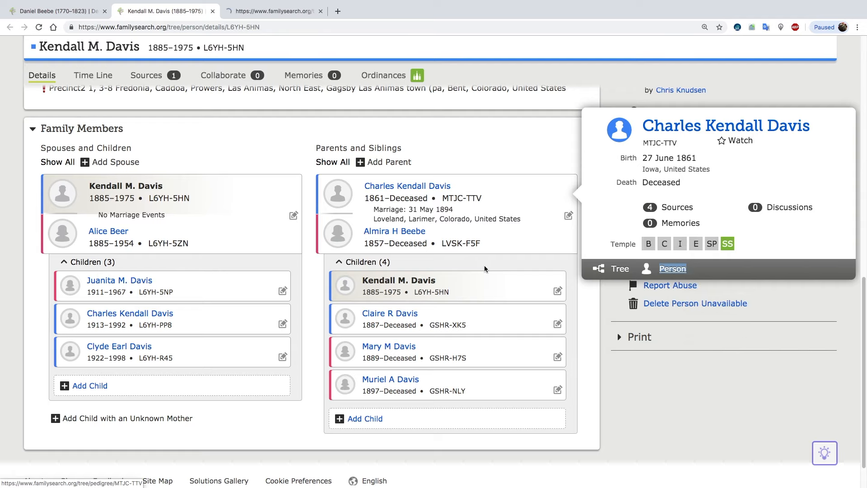
{"action": "left_click", "coordinate": [283, 13]}
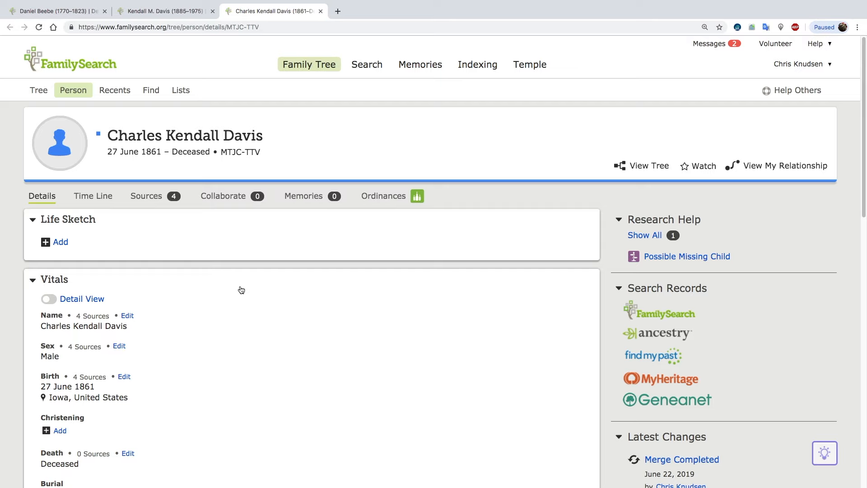
{"action": "scroll", "coordinate": [251, 294], "scroll_direction": "down", "scroll_amount": 8}
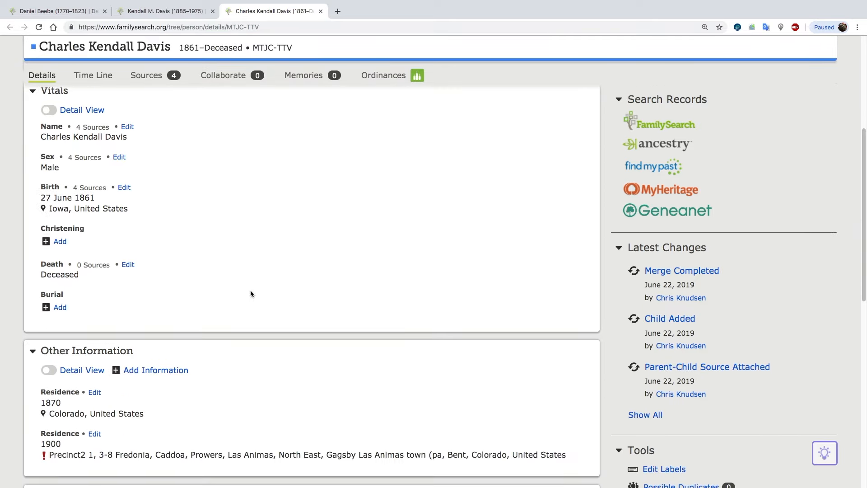
{"action": "scroll", "coordinate": [251, 294], "scroll_direction": "down", "scroll_amount": 2}
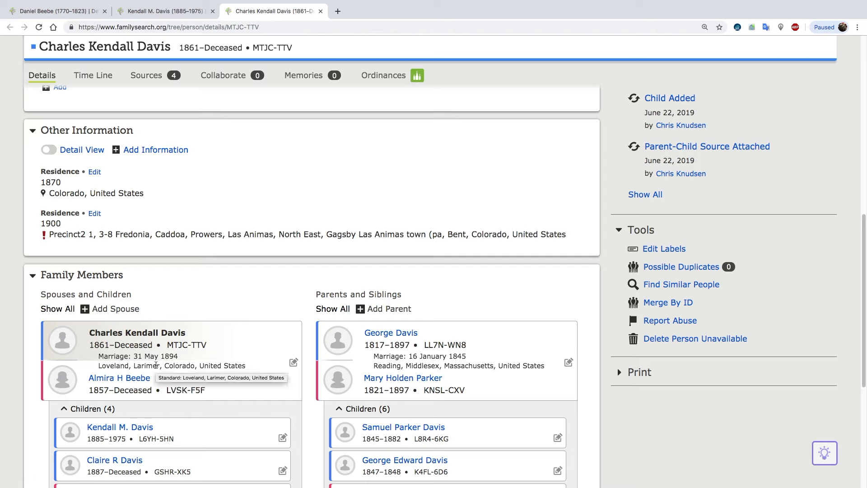
{"action": "scroll", "coordinate": [156, 365], "scroll_direction": "down", "scroll_amount": 1}
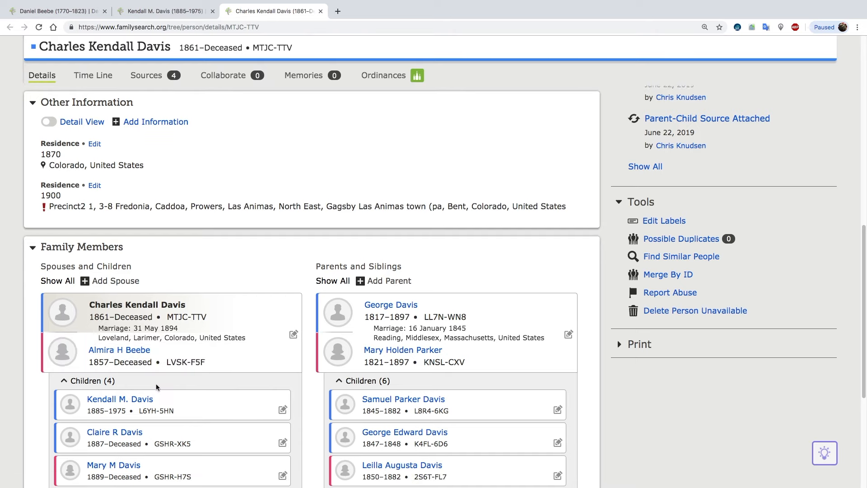
{"action": "scroll", "coordinate": [156, 385], "scroll_direction": "down", "scroll_amount": 1}
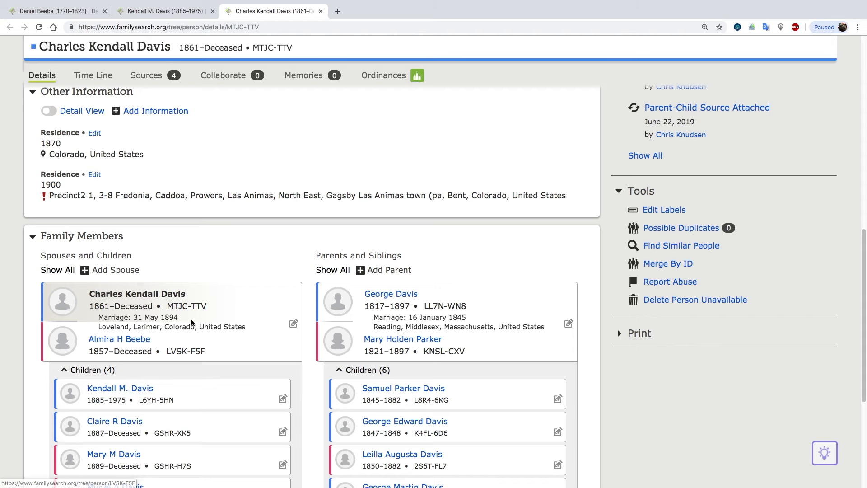
{"action": "scroll", "coordinate": [191, 318], "scroll_direction": "up", "scroll_amount": 10}
{"action": "scroll", "coordinate": [191, 319], "scroll_direction": "up", "scroll_amount": 2}
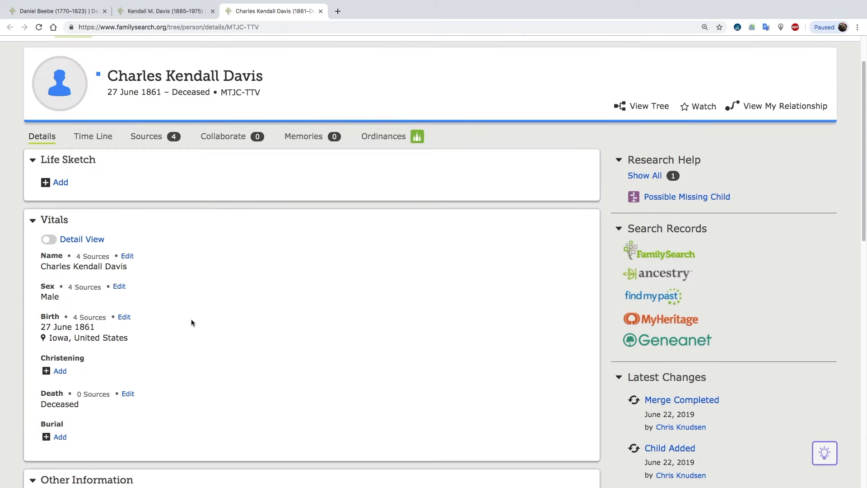
Search Ancestry from the father's profile and open the 28 Feb 1884 Colorado, County Marriage Records and State Index entry.
{"action": "left_click", "coordinate": [656, 274]}
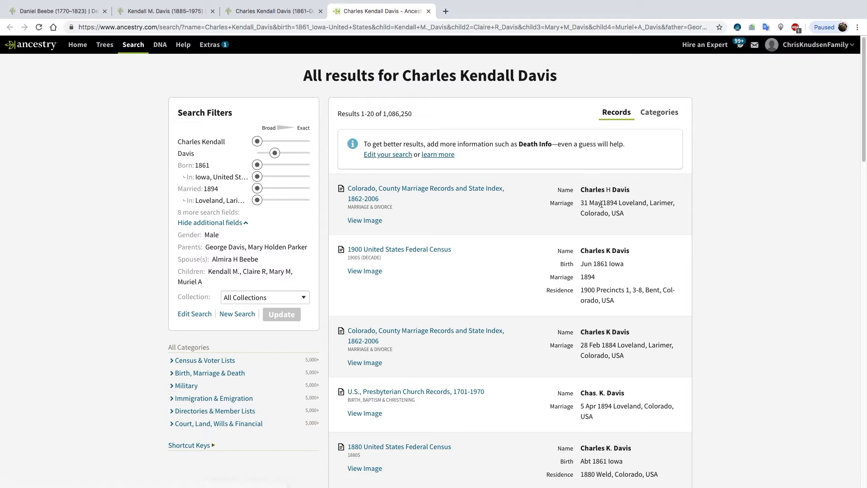
{"action": "mouse_move", "coordinate": [454, 189]}
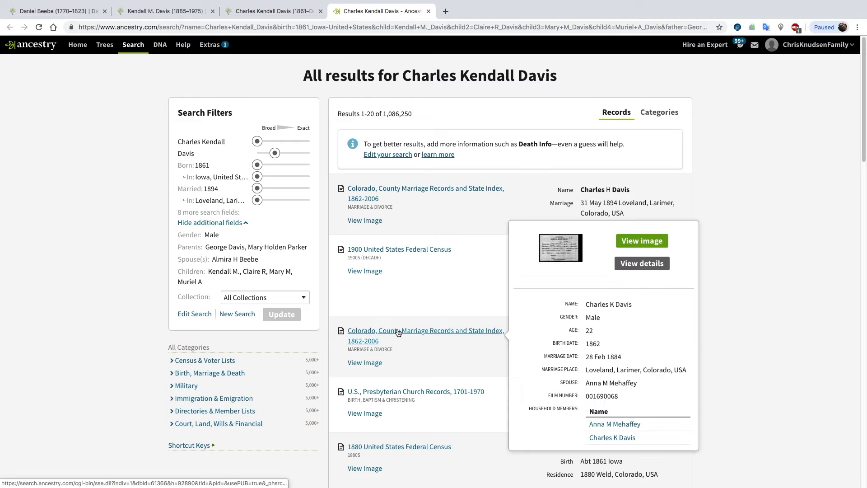
{"action": "mouse_move", "coordinate": [413, 336]}
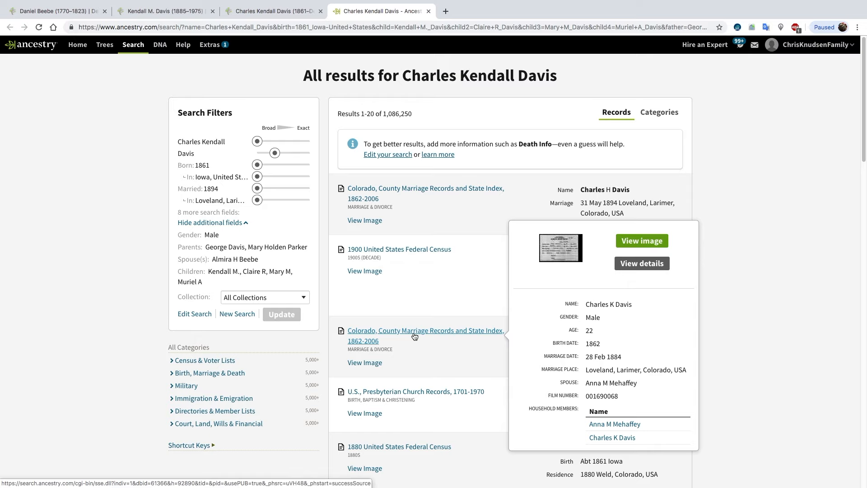
{"action": "left_click", "coordinate": [414, 336]}
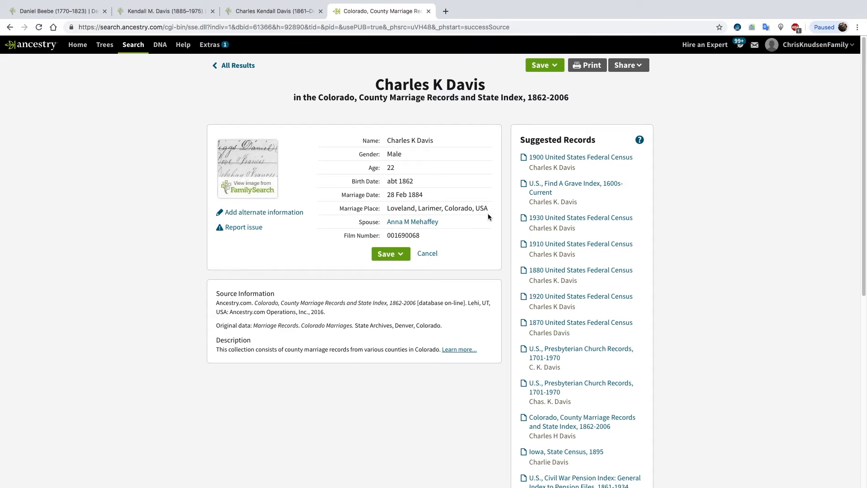
Search FamilySearch historical records from the father's profile, limiting the marriage year range to 1884–1884.
{"action": "left_click", "coordinate": [276, 14]}
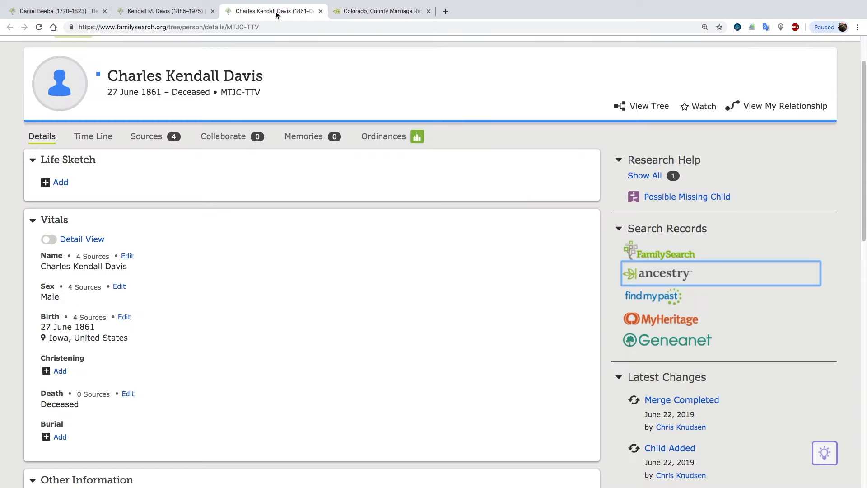
{"action": "left_click", "coordinate": [664, 251]}
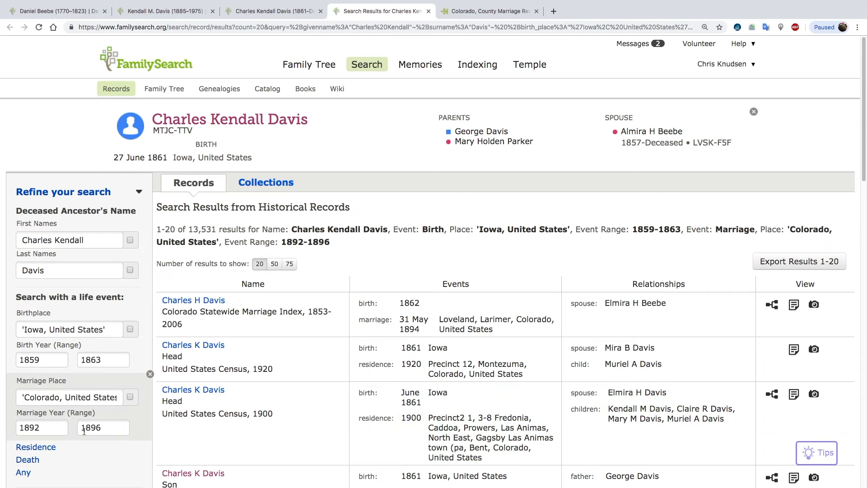
{"action": "left_click", "coordinate": [45, 430]}
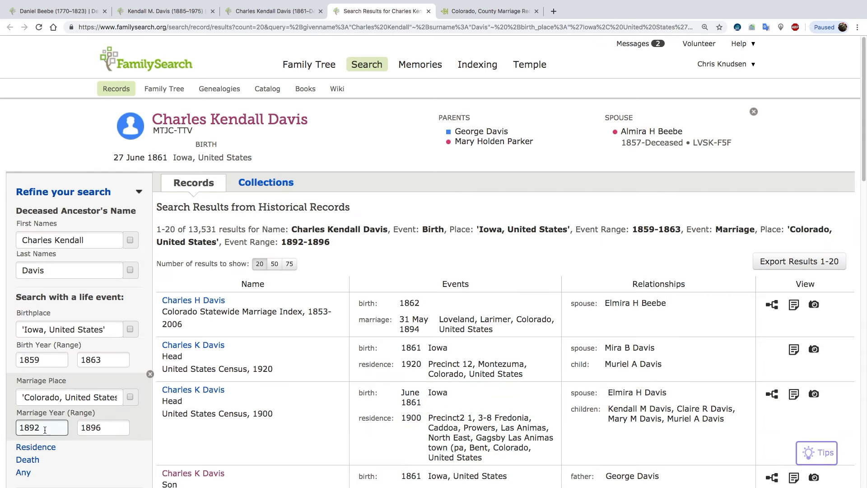
{"action": "key", "text": "BackSpace"}
{"action": "key", "text": "BackSpace"}
{"action": "type", "text": "84"}
{"action": "key", "text": "Tab"}
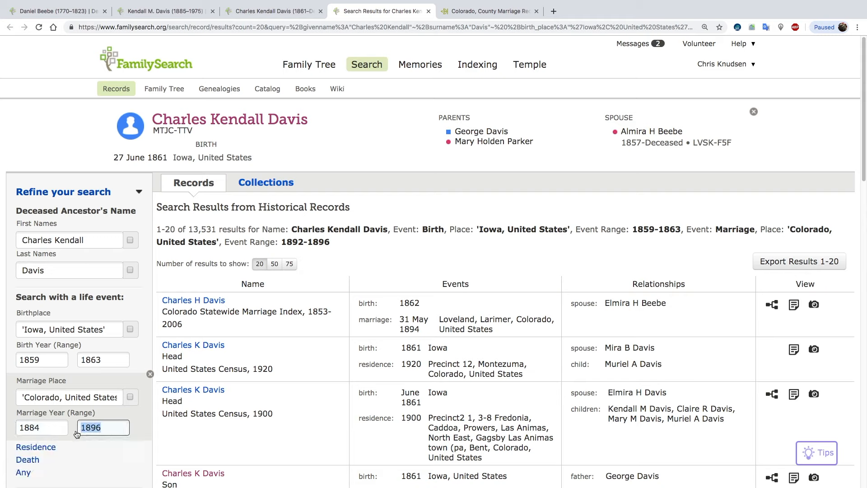
{"action": "type", "text": "1884"}
{"action": "key", "text": "Return"}
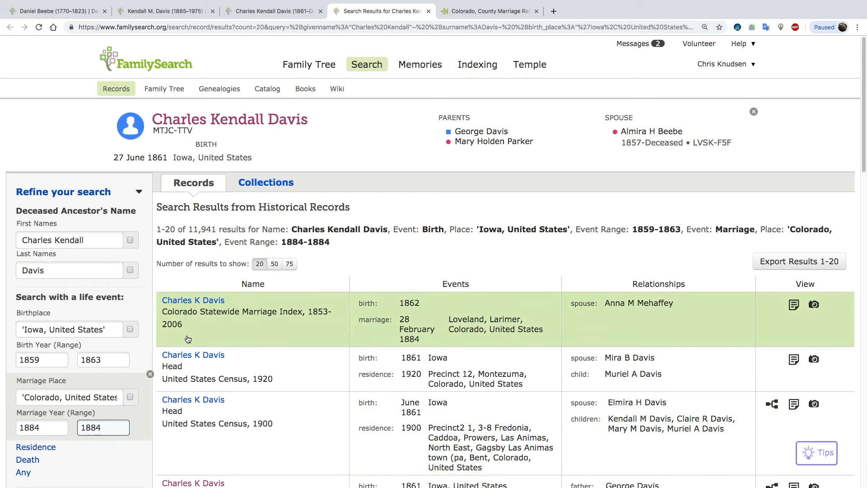
Open the 28 February 1884 Colorado Statewide Marriage Index record and start attaching it to Family Tree.
{"action": "left_click", "coordinate": [207, 301]}
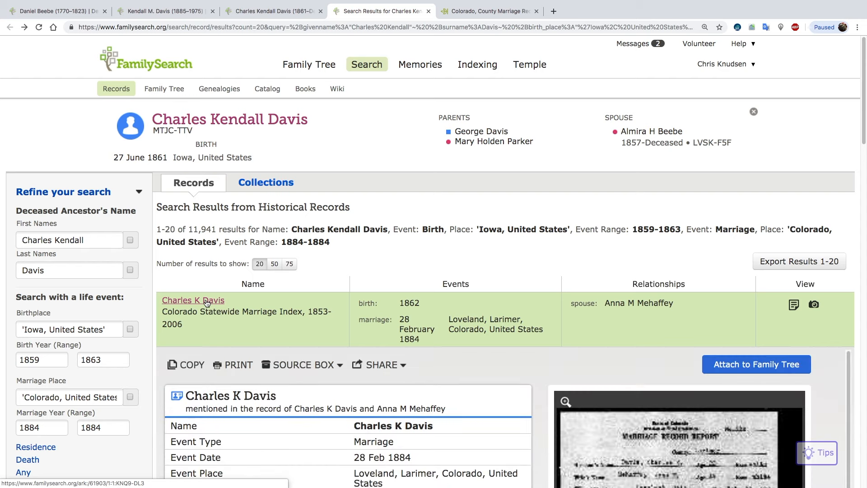
{"action": "scroll", "coordinate": [207, 301], "scroll_direction": "down", "scroll_amount": 5}
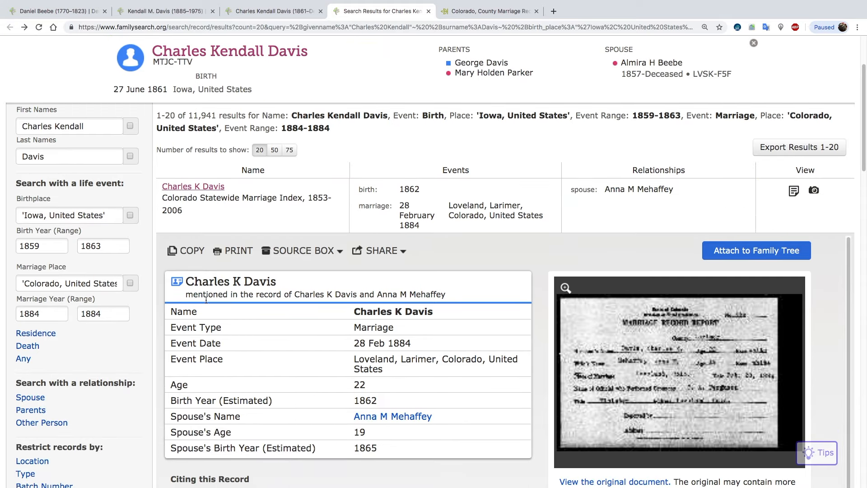
{"action": "left_click", "coordinate": [743, 254]}
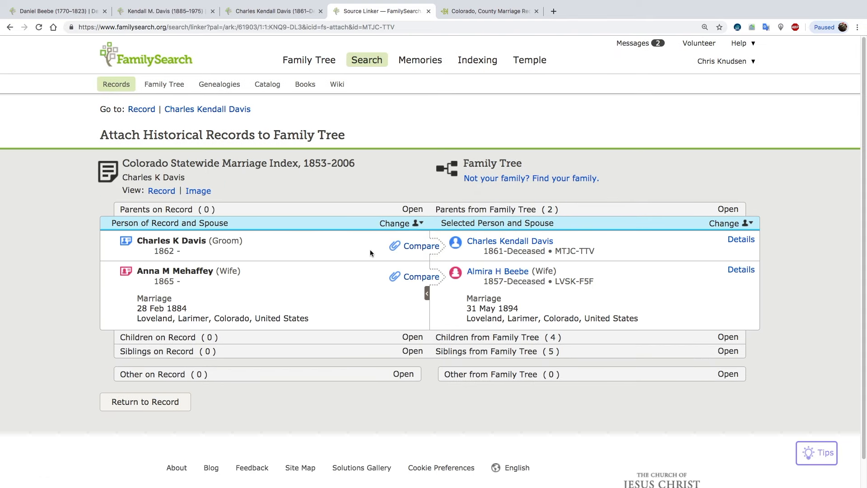
Compare the groom on the 1884 marriage record with his Family Tree profile and attach the record to him.
{"action": "left_click", "coordinate": [422, 245]}
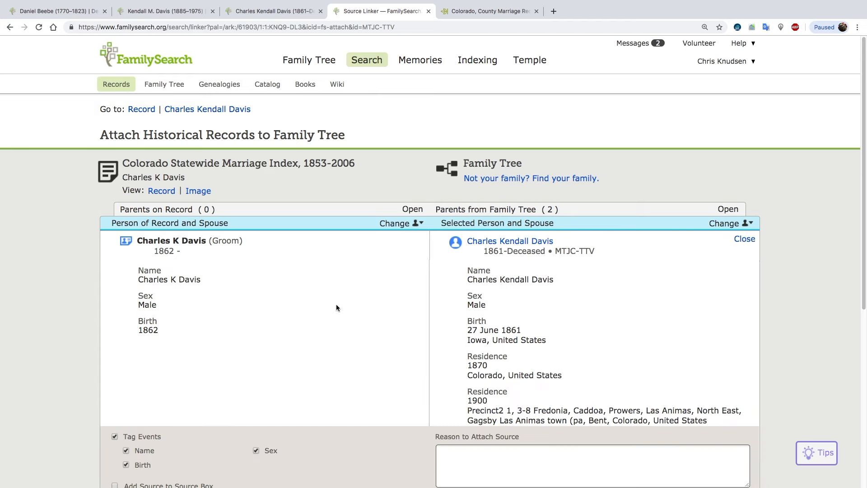
{"action": "scroll", "coordinate": [330, 316], "scroll_direction": "down", "scroll_amount": 3}
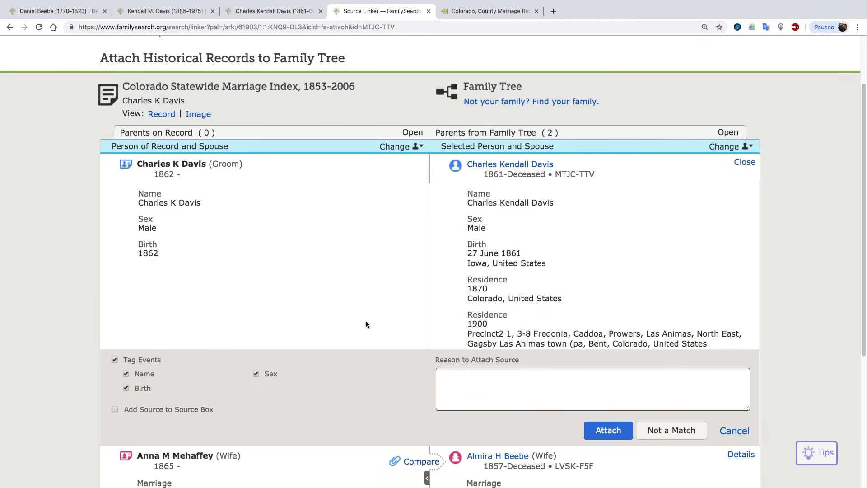
{"action": "left_click", "coordinate": [605, 434]}
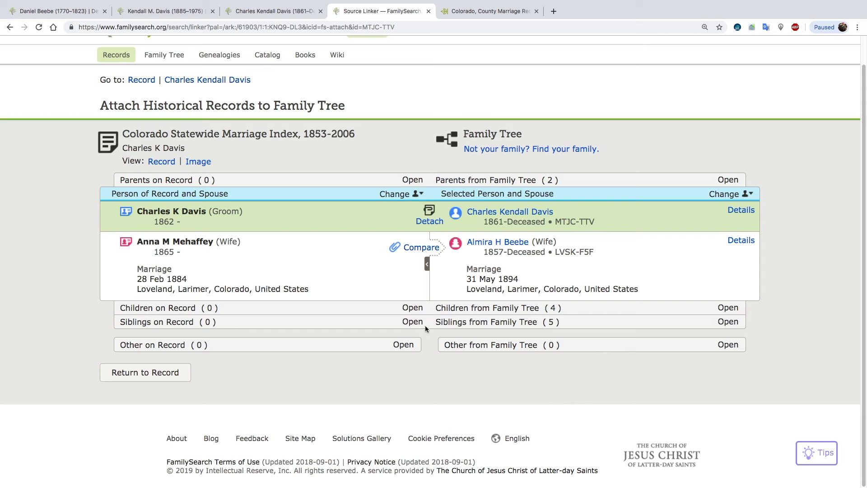
Attach the record to the wife already in Family Tree, adding the 28 Feb 1884 Loveland marriage, and close the Source Linker.
{"action": "left_click", "coordinate": [425, 248]}
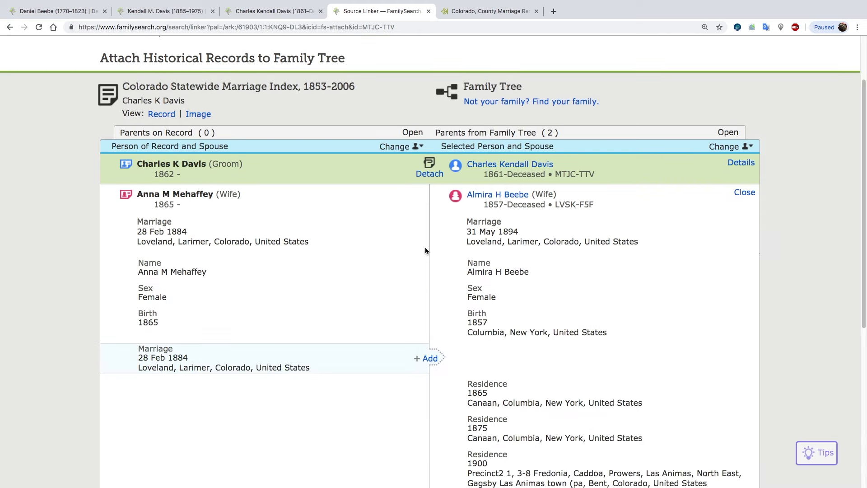
{"action": "left_click", "coordinate": [430, 359]}
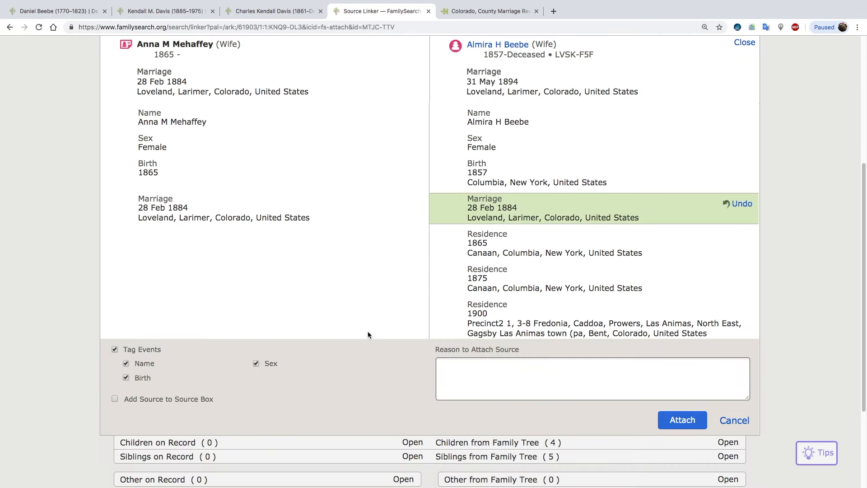
{"action": "left_click", "coordinate": [675, 419]}
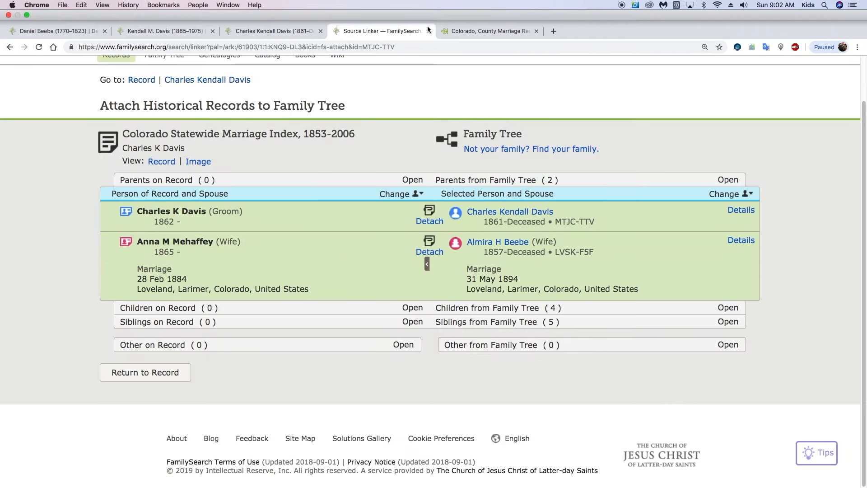
{"action": "left_click", "coordinate": [429, 31]}
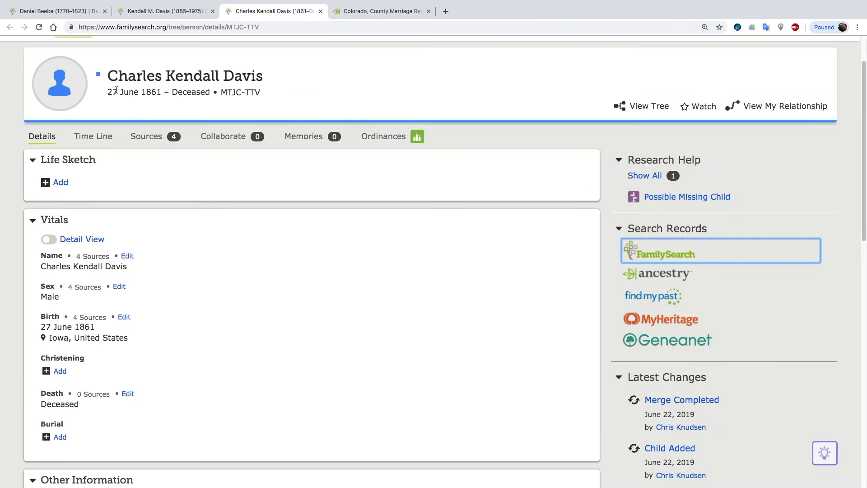
Reload the husband's person page and review the couple's marriage, the children and the wife's summary card.
{"action": "left_click", "coordinate": [37, 24]}
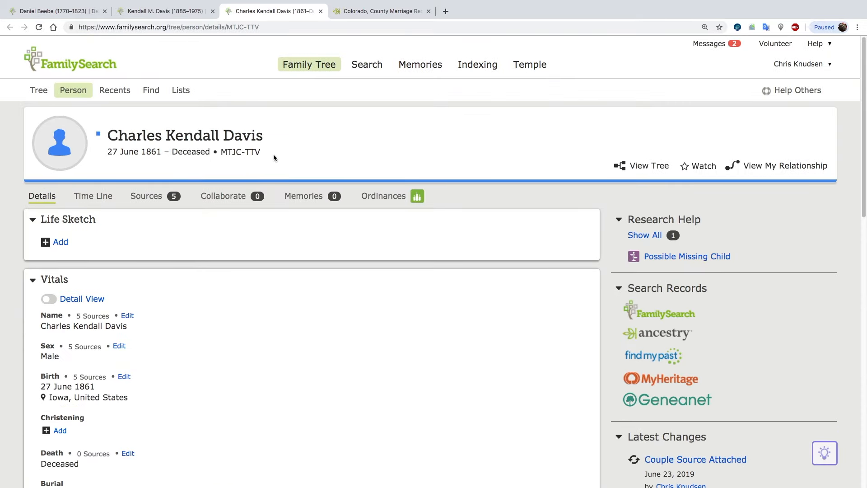
{"action": "scroll", "coordinate": [272, 155], "scroll_direction": "down", "scroll_amount": 1}
{"action": "scroll", "coordinate": [272, 156], "scroll_direction": "down", "scroll_amount": 10}
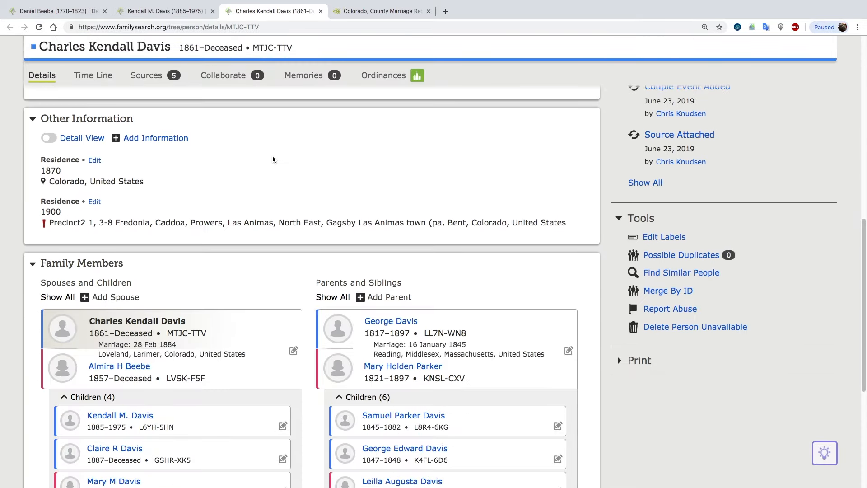
{"action": "scroll", "coordinate": [272, 155], "scroll_direction": "down", "scroll_amount": 3}
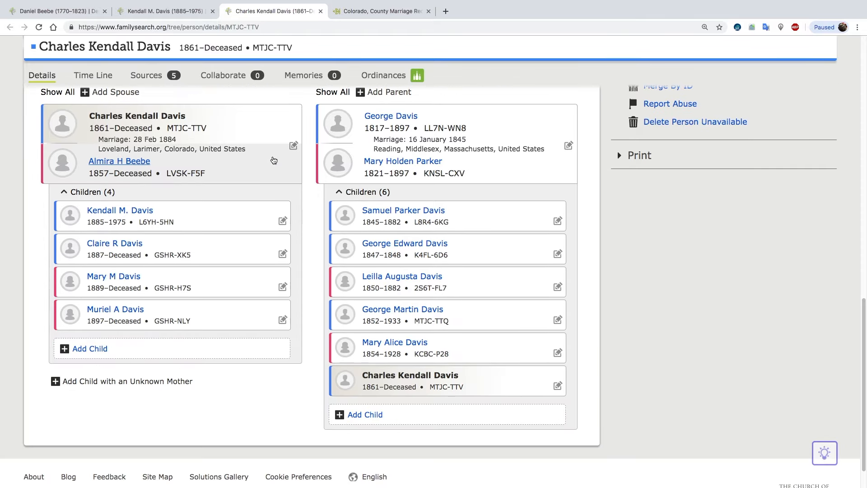
{"action": "scroll", "coordinate": [273, 160], "scroll_direction": "up", "scroll_amount": 4}
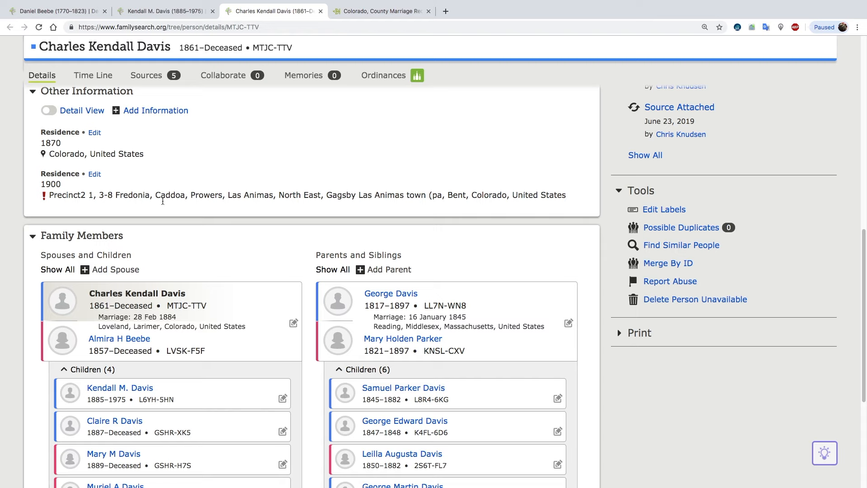
{"action": "left_click", "coordinate": [120, 339]}
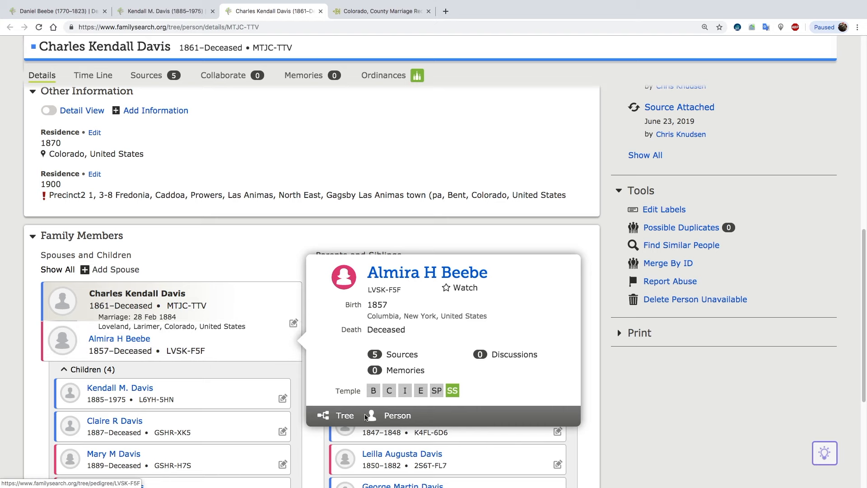
{"action": "scroll", "coordinate": [340, 409], "scroll_direction": "up", "scroll_amount": 5}
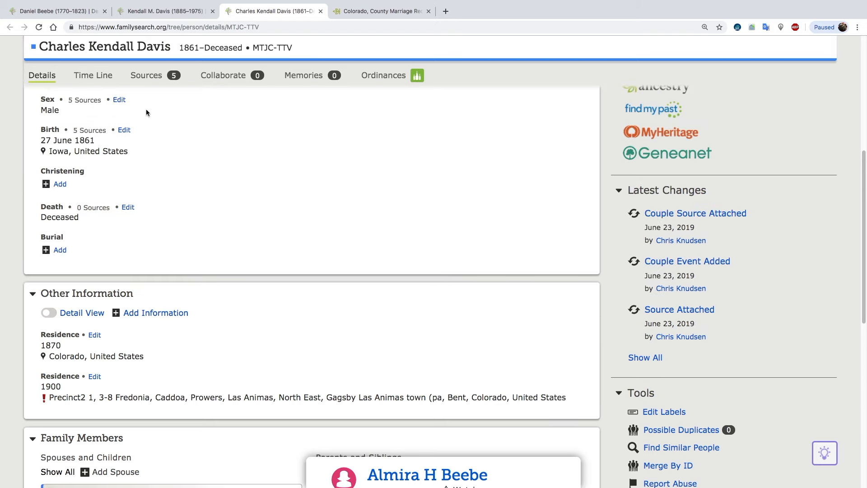
Open the husband's sources, expand the 1884 Colorado Statewide Marriage Index entry and review its attachments.
{"action": "left_click", "coordinate": [155, 76]}
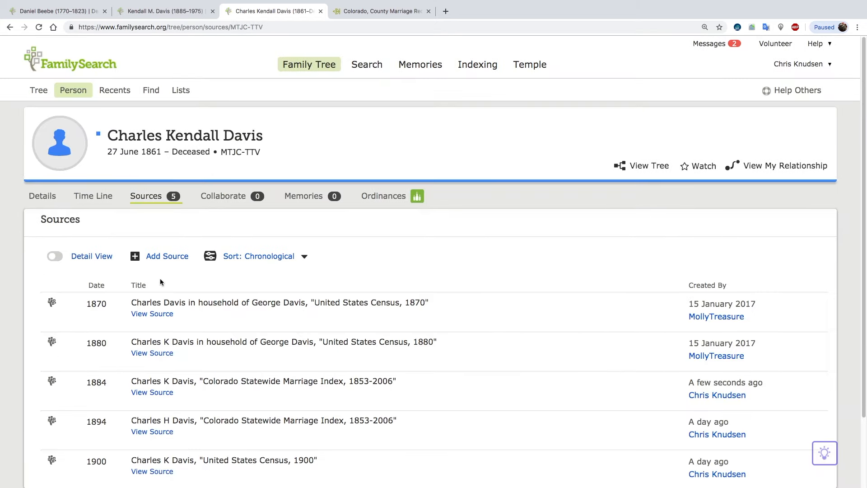
{"action": "scroll", "coordinate": [184, 302], "scroll_direction": "down", "scroll_amount": 1}
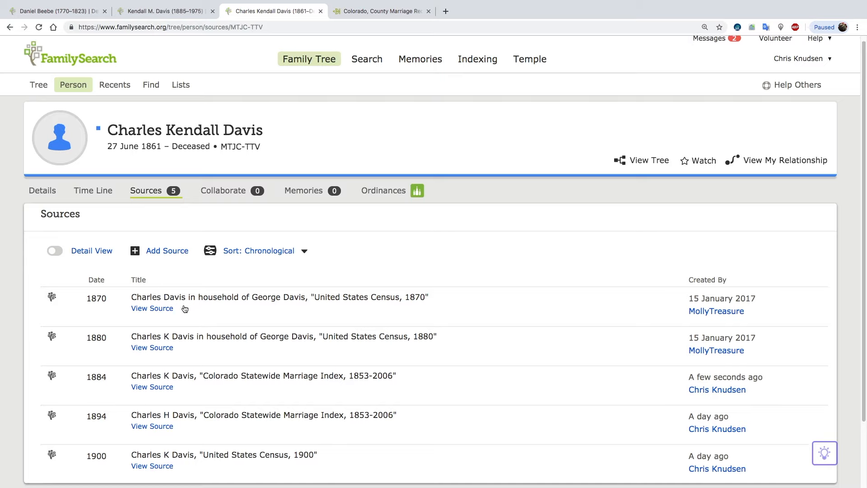
{"action": "scroll", "coordinate": [185, 306], "scroll_direction": "down", "scroll_amount": 1}
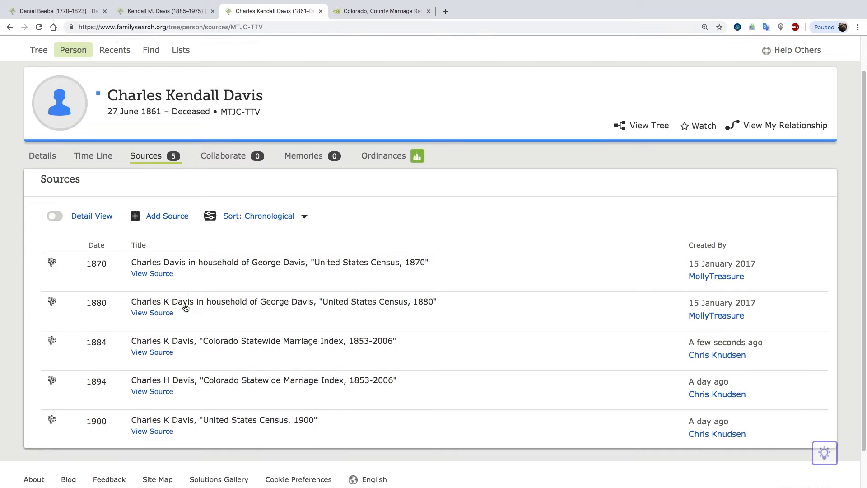
{"action": "left_click", "coordinate": [178, 342]}
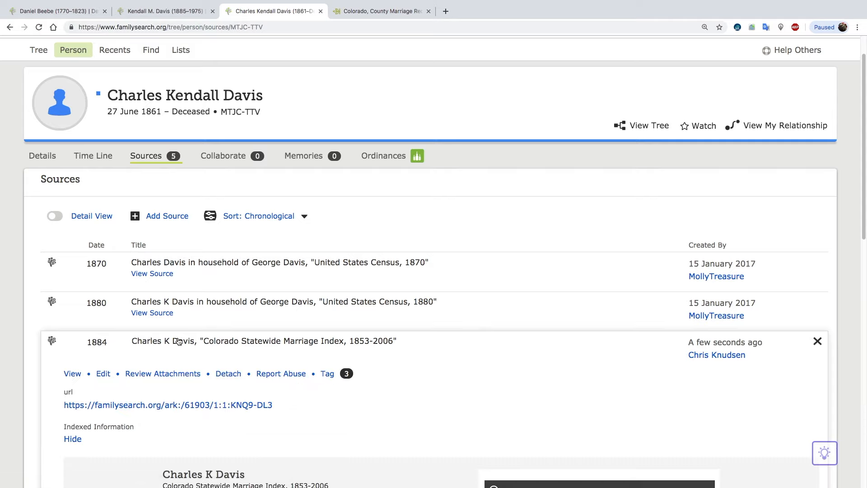
{"action": "scroll", "coordinate": [179, 342], "scroll_direction": "down", "scroll_amount": 3}
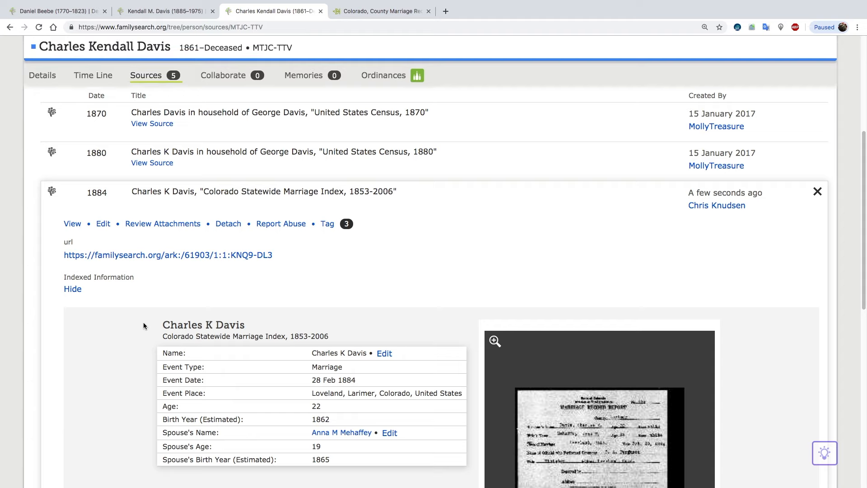
{"action": "left_click", "coordinate": [159, 224]}
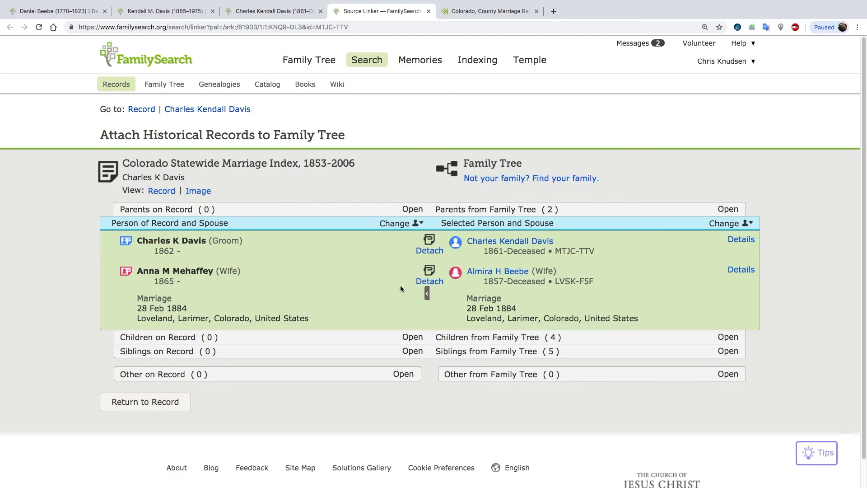
Detach the marriage record from the wife already in the tree, giving "wrong wife" as the reason.
{"action": "left_click", "coordinate": [432, 283]}
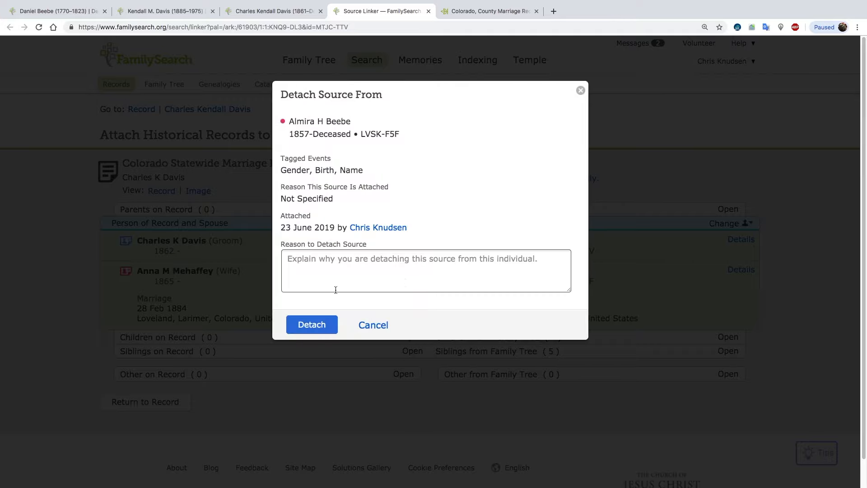
{"action": "left_click", "coordinate": [338, 280]}
{"action": "type", "text": "wrong wife"}
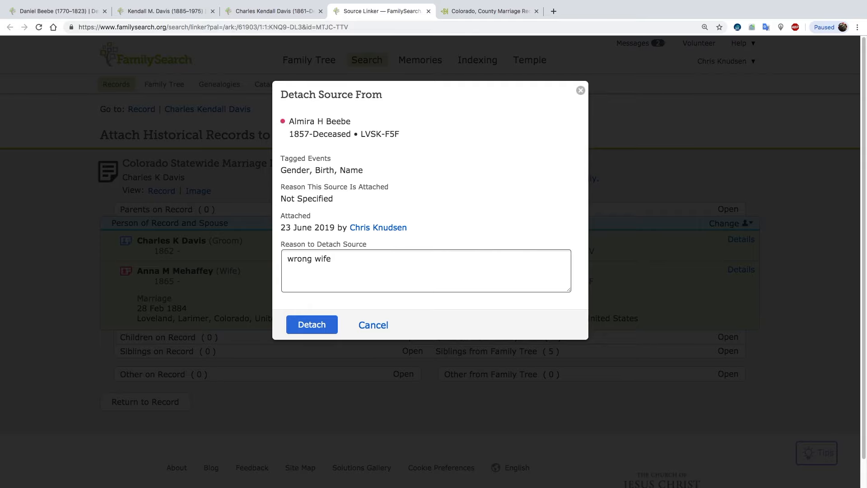
{"action": "left_click", "coordinate": [311, 324]}
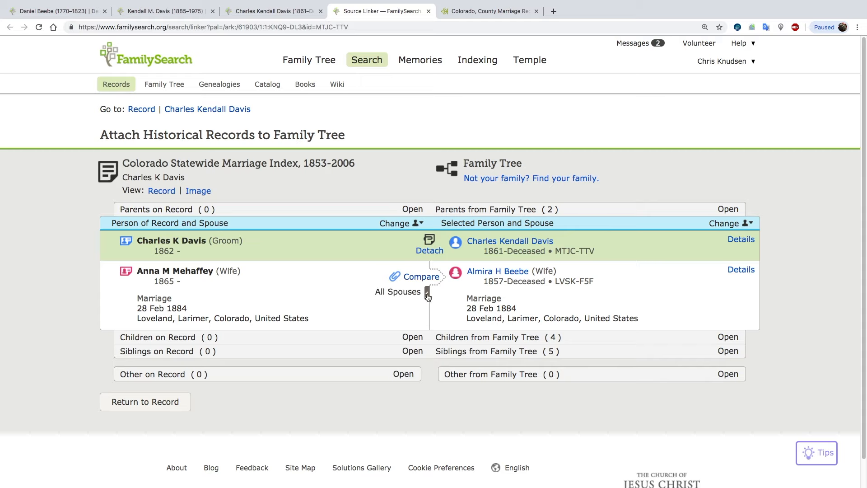
Match the record's bride to none of the listed spouses and create her as a new deceased person born 1865, linked as the husband's spouse.
{"action": "left_click", "coordinate": [427, 295]}
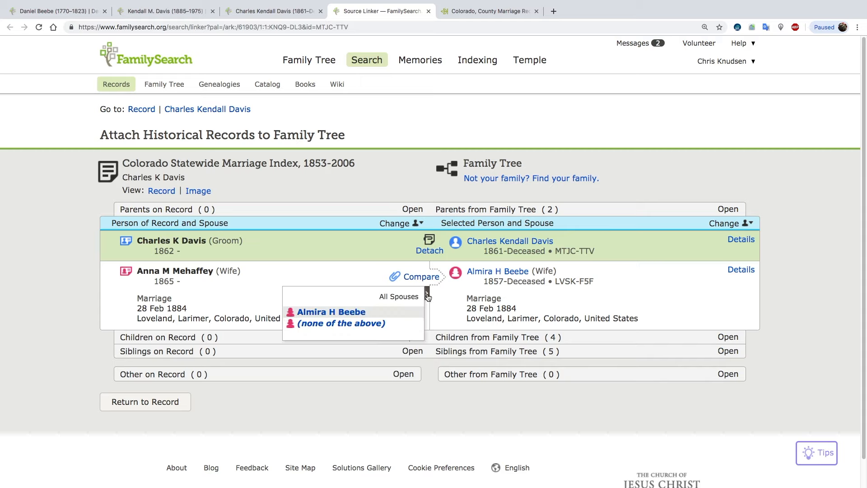
{"action": "left_click", "coordinate": [331, 323]}
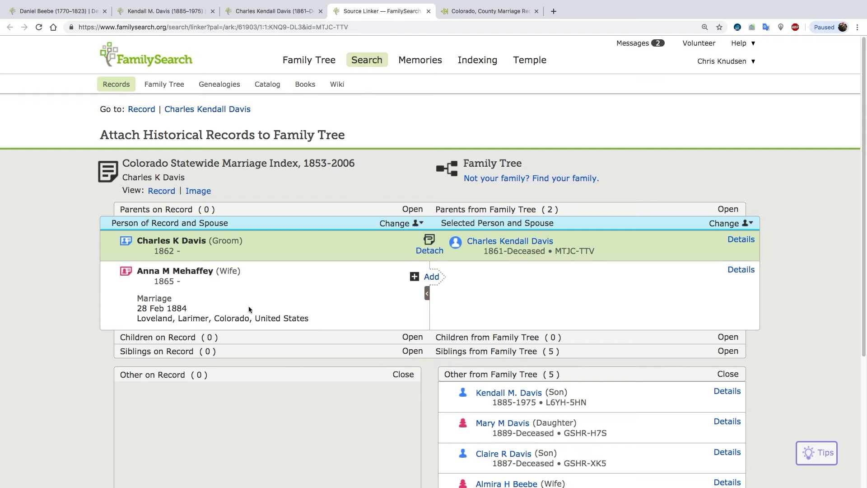
{"action": "left_click", "coordinate": [431, 277]}
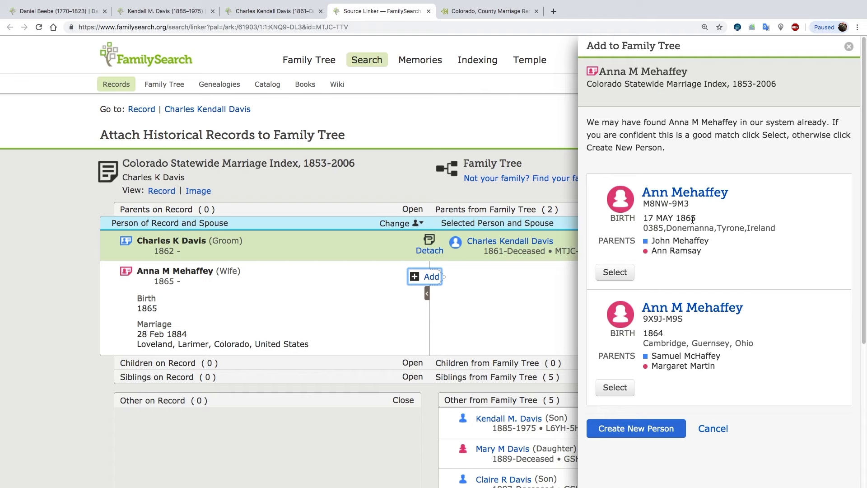
{"action": "left_click", "coordinate": [630, 434]}
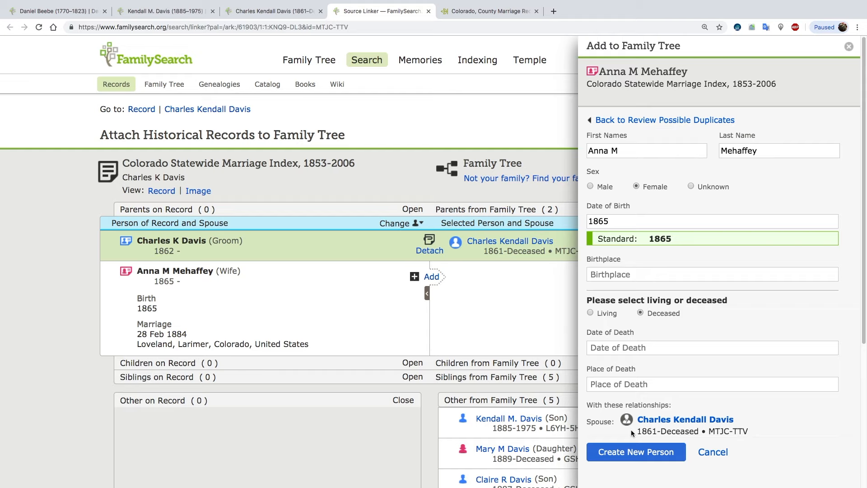
{"action": "left_click", "coordinate": [636, 454]}
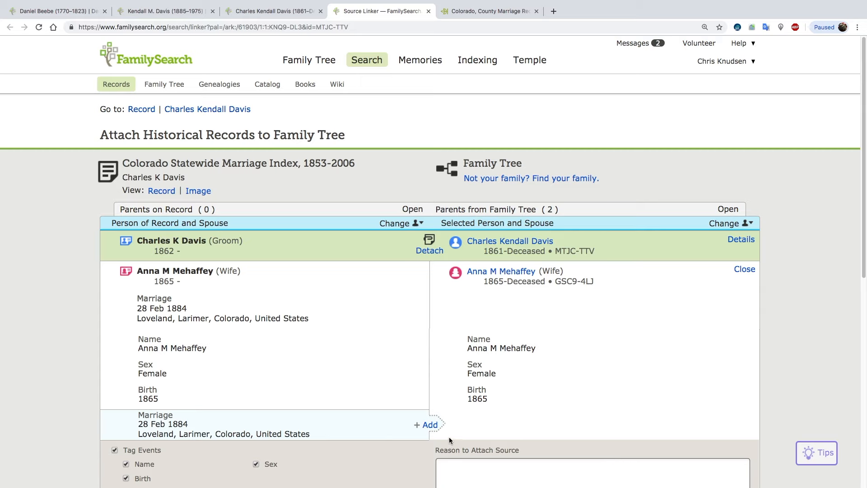
Add the 28 Feb 1884 Loveland marriage to the newly created wife and attach the record to her.
{"action": "left_click", "coordinate": [428, 425]}
{"action": "scroll", "coordinate": [396, 341], "scroll_direction": "down", "scroll_amount": 5}
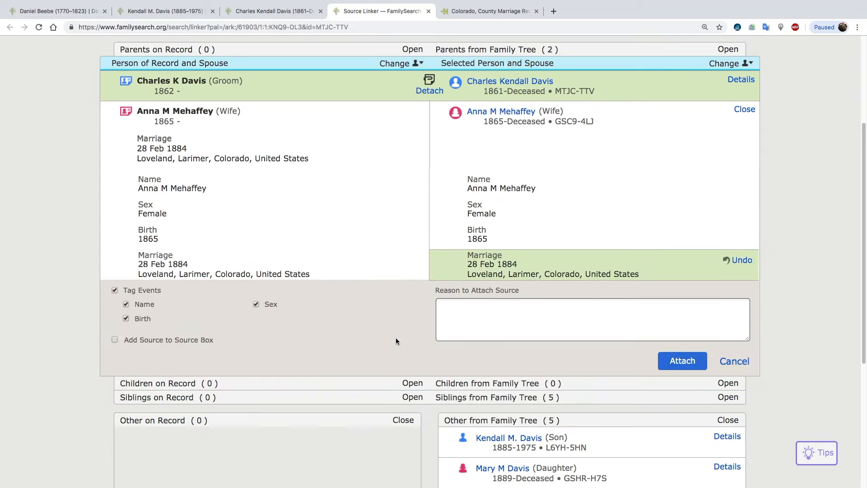
{"action": "left_click", "coordinate": [678, 360]}
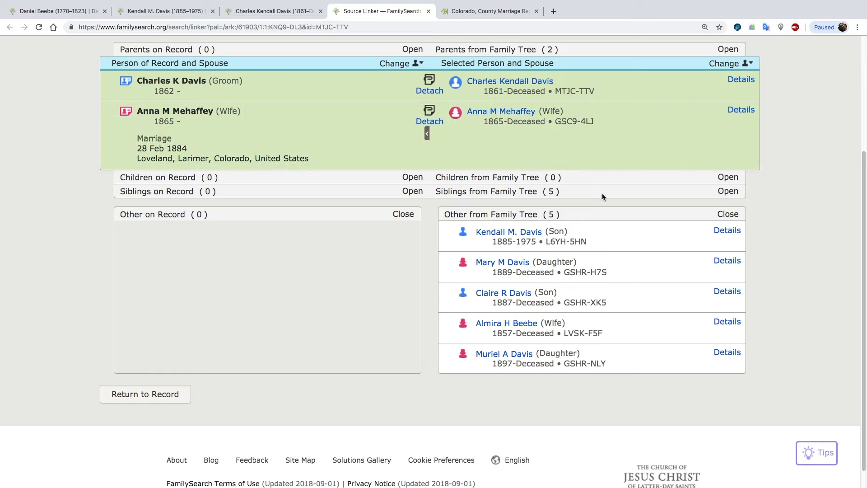
Open the new wife's person page in a new tab and review her vitals and family members.
{"action": "left_click", "coordinate": [522, 115]}
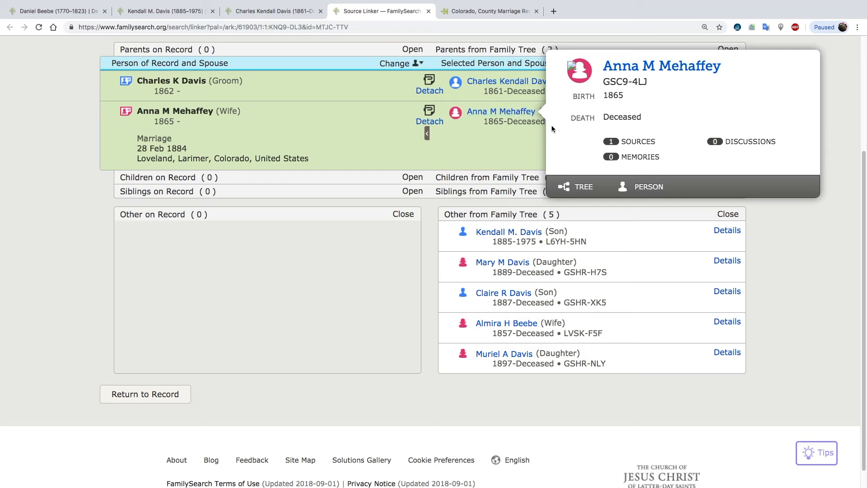
{"action": "right_click", "coordinate": [647, 185]}
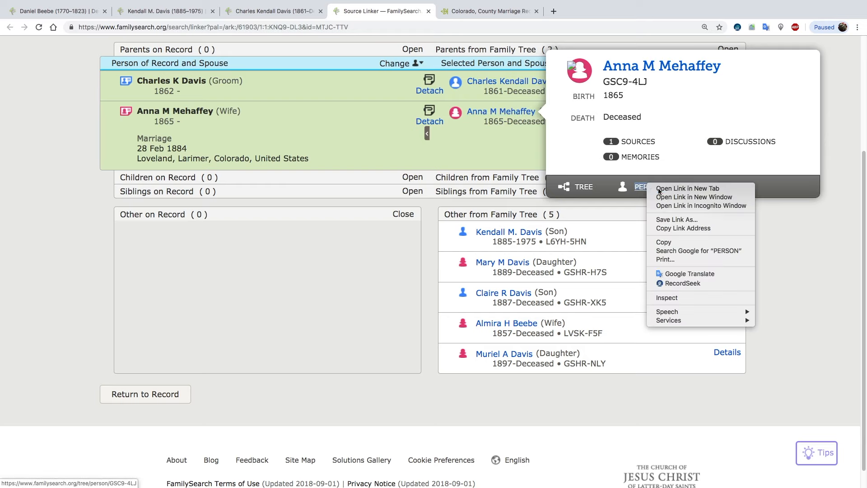
{"action": "left_click", "coordinate": [660, 189]}
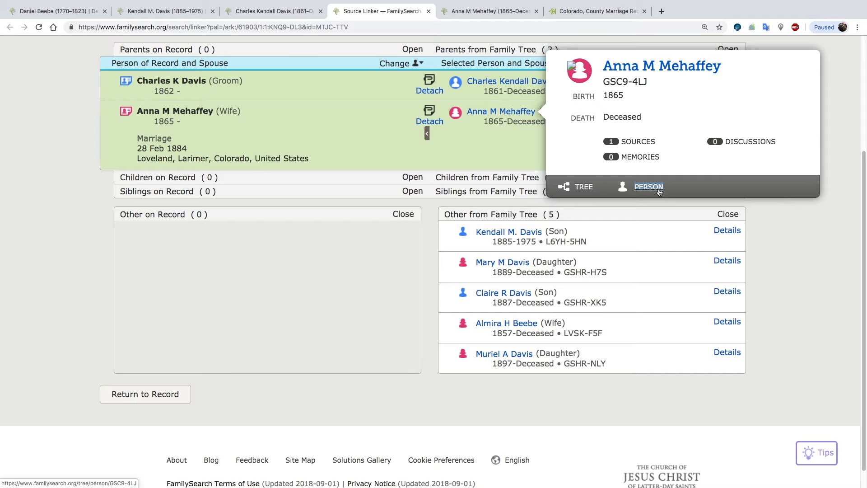
{"action": "left_click", "coordinate": [497, 11]}
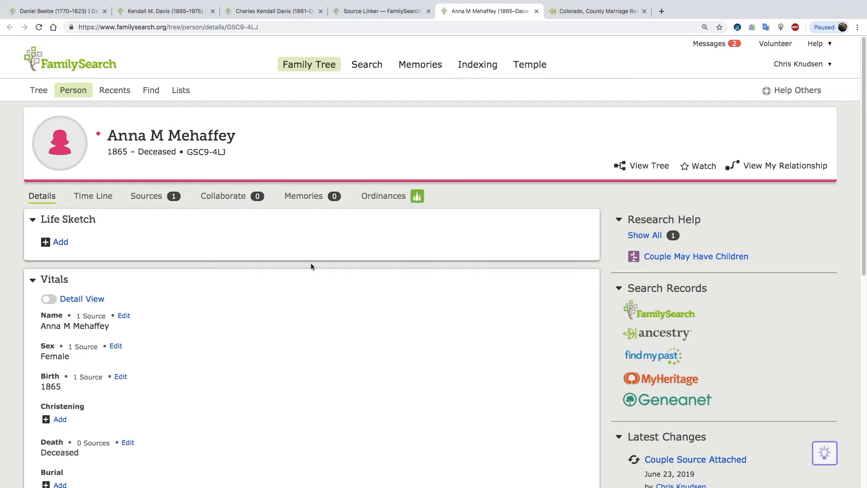
{"action": "scroll", "coordinate": [311, 271], "scroll_direction": "down", "scroll_amount": 3}
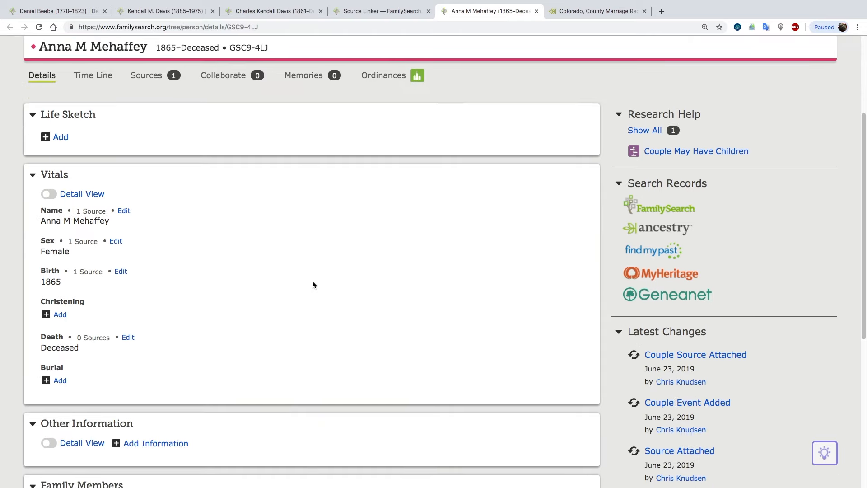
{"action": "scroll", "coordinate": [313, 285], "scroll_direction": "down", "scroll_amount": 5}
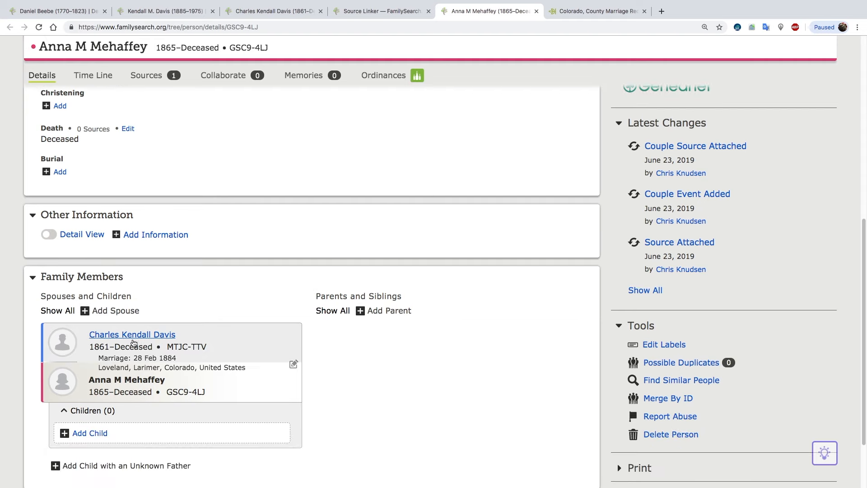
Search Ancestry for the new wife from her person page and preview the match in U.S., Presbyterian Church Records, 1701-1970.
{"action": "scroll", "coordinate": [221, 283], "scroll_direction": "up", "scroll_amount": 2}
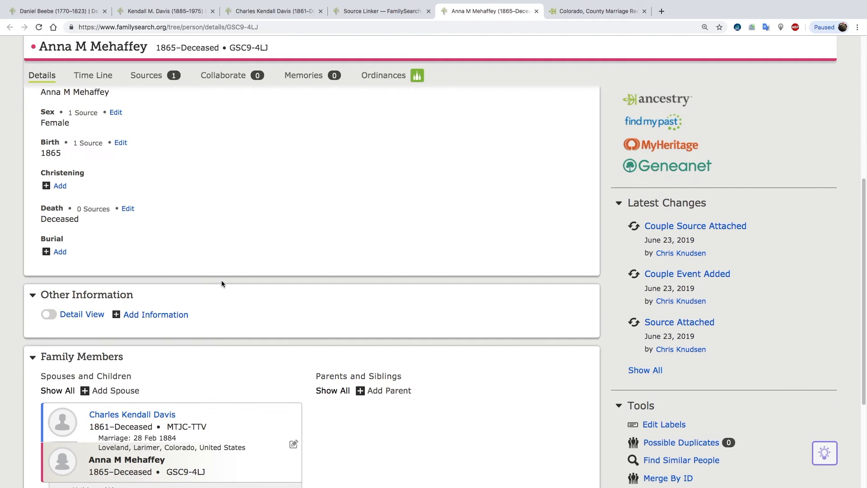
{"action": "scroll", "coordinate": [221, 284], "scroll_direction": "up", "scroll_amount": 2}
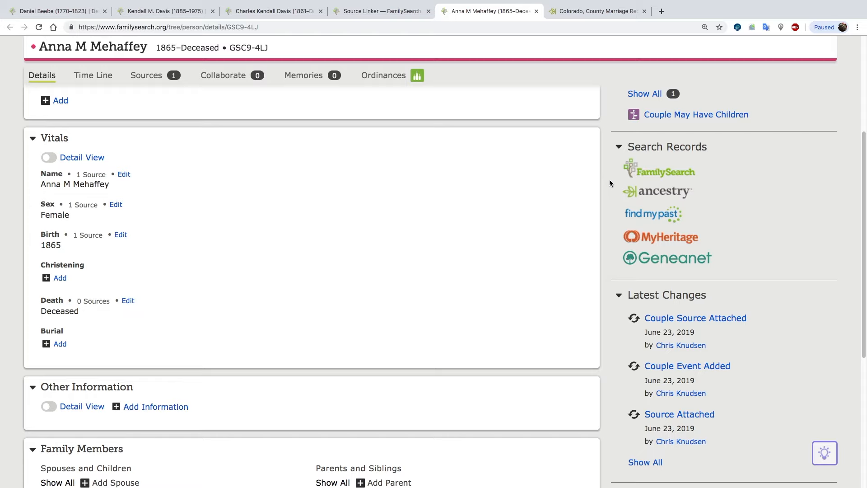
{"action": "left_click", "coordinate": [658, 195]}
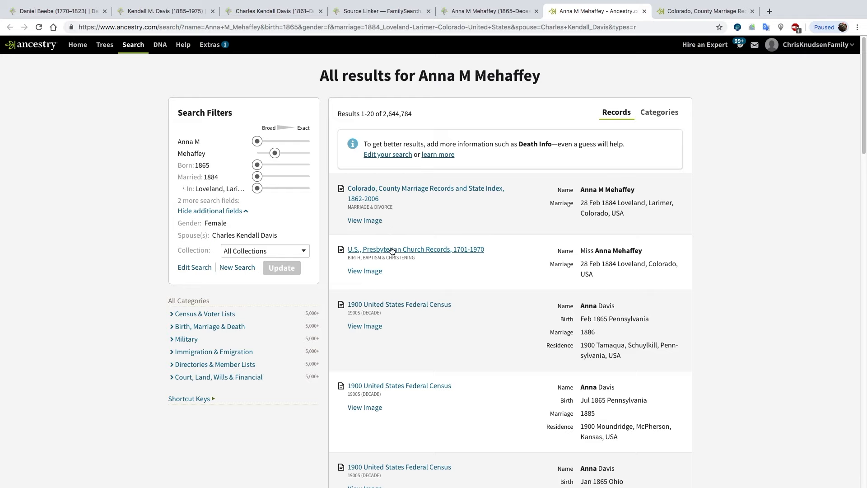
{"action": "mouse_move", "coordinate": [393, 253]}
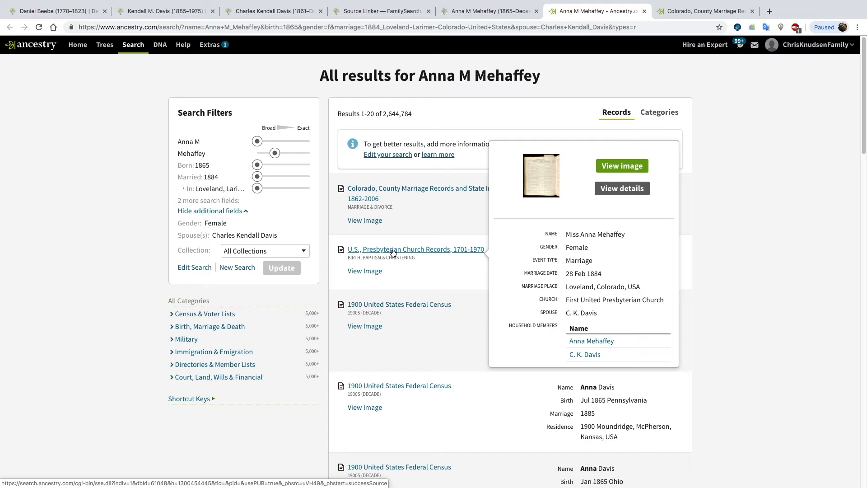
{"action": "scroll", "coordinate": [393, 253], "scroll_direction": "down", "scroll_amount": 1}
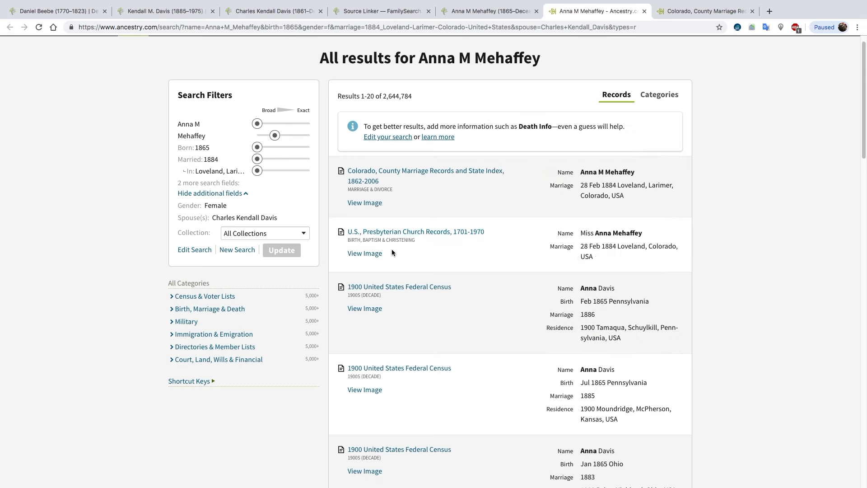
{"action": "scroll", "coordinate": [391, 250], "scroll_direction": "up", "scroll_amount": 3}
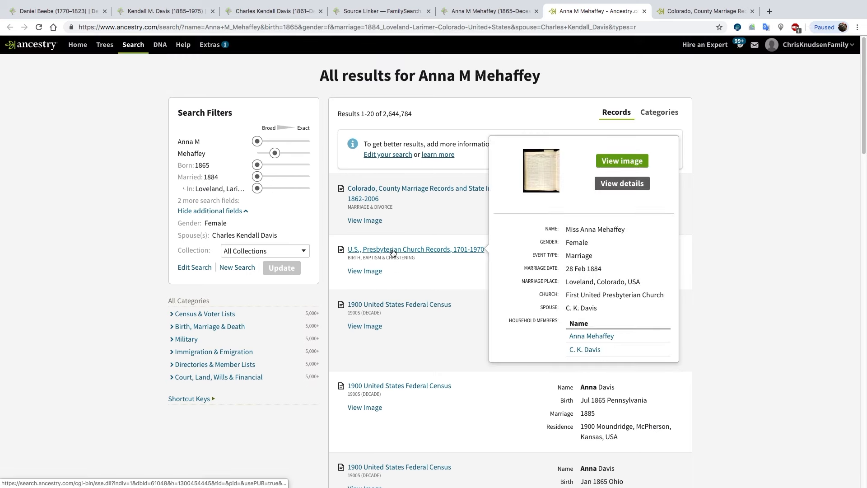
Examine the wife's Colorado county marriage record and its suggested 1870 census and Find A Grave records for birth, death and parent details.
{"action": "left_click", "coordinate": [411, 193]}
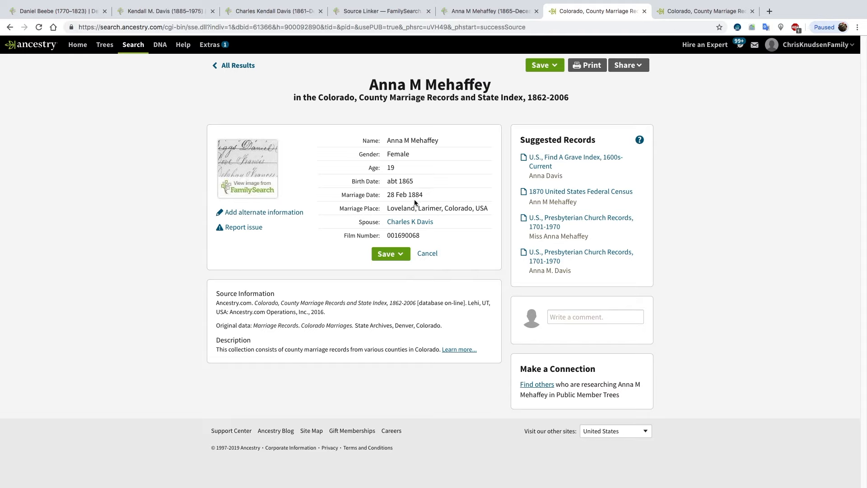
{"action": "left_click", "coordinate": [568, 194]}
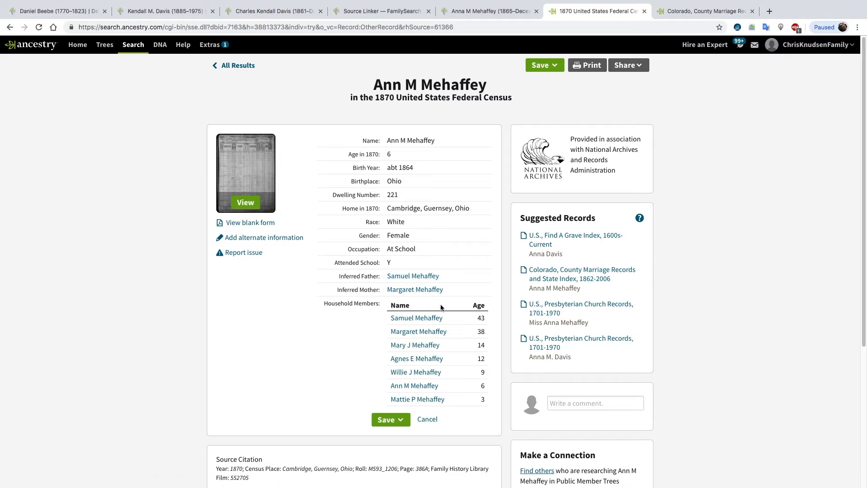
{"action": "left_click", "coordinate": [556, 240]}
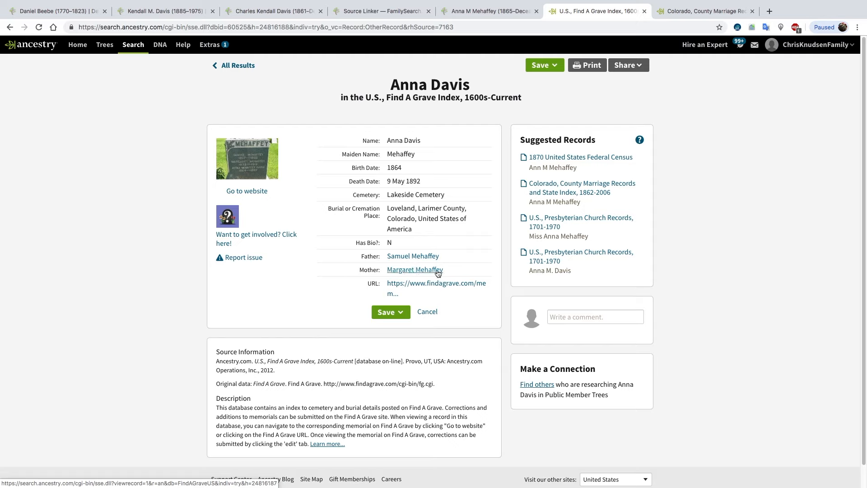
{"action": "left_click", "coordinate": [567, 158]}
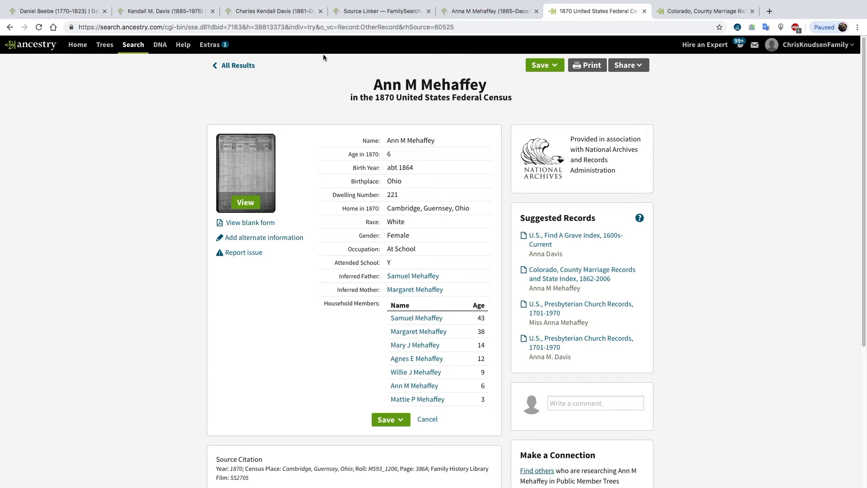
Find similar people to the new wife in the FamilySearch tree, narrowing the search to the birthplace Ohio, United States.
{"action": "left_click", "coordinate": [495, 12]}
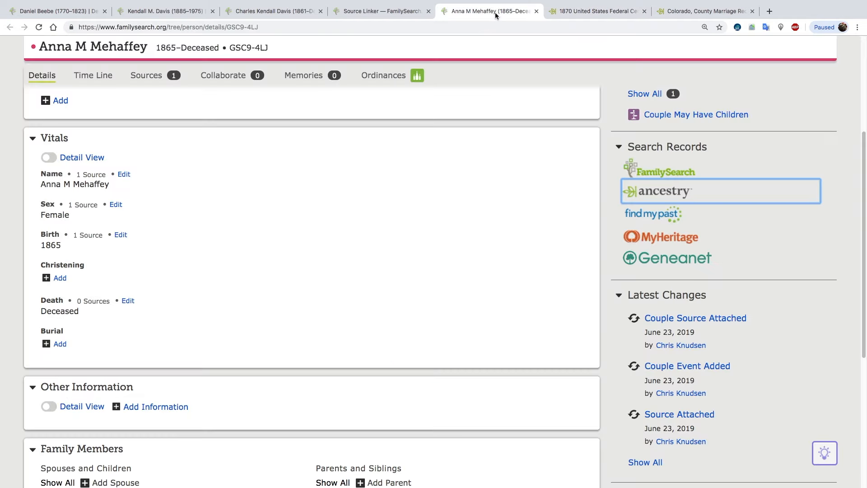
{"action": "scroll", "coordinate": [443, 205], "scroll_direction": "down", "scroll_amount": 5}
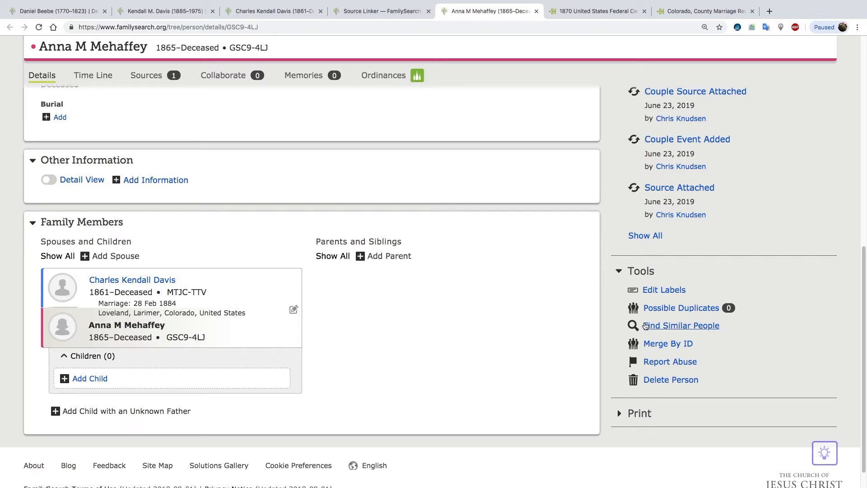
{"action": "left_click", "coordinate": [672, 326]}
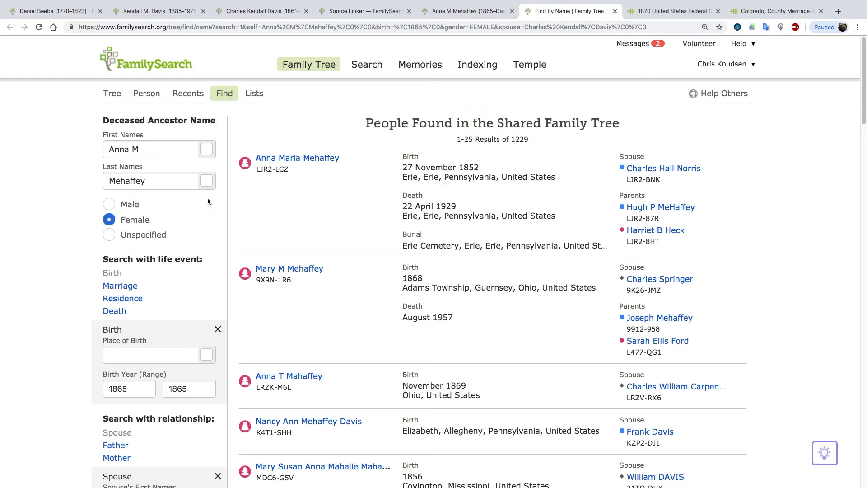
{"action": "left_click", "coordinate": [132, 353]}
{"action": "type", "text": "ohio"}
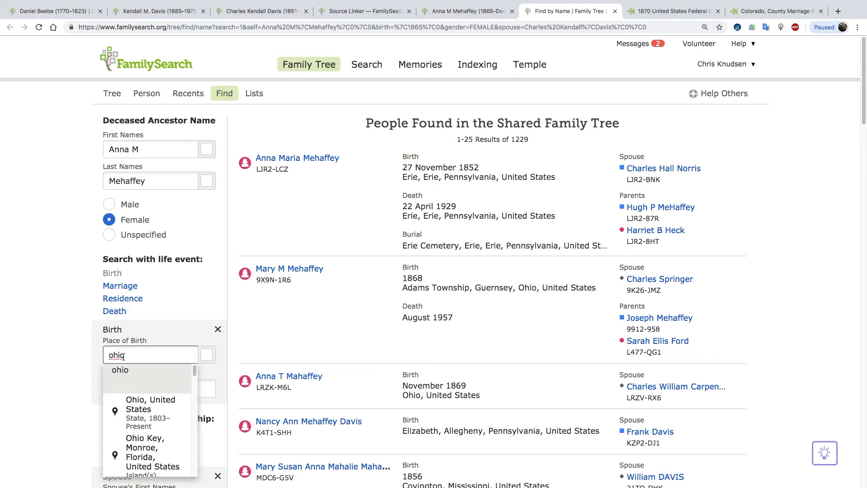
{"action": "left_click", "coordinate": [135, 409]}
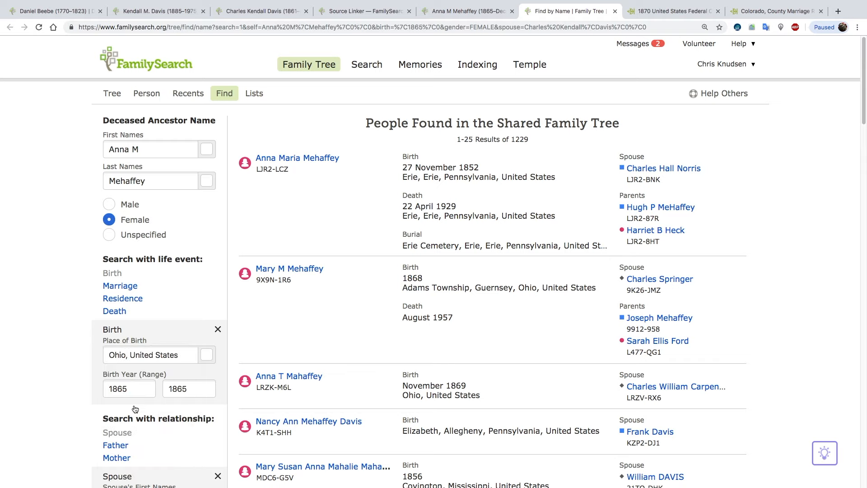
{"action": "scroll", "coordinate": [135, 407], "scroll_direction": "down", "scroll_amount": 4}
{"action": "left_click", "coordinate": [133, 427]}
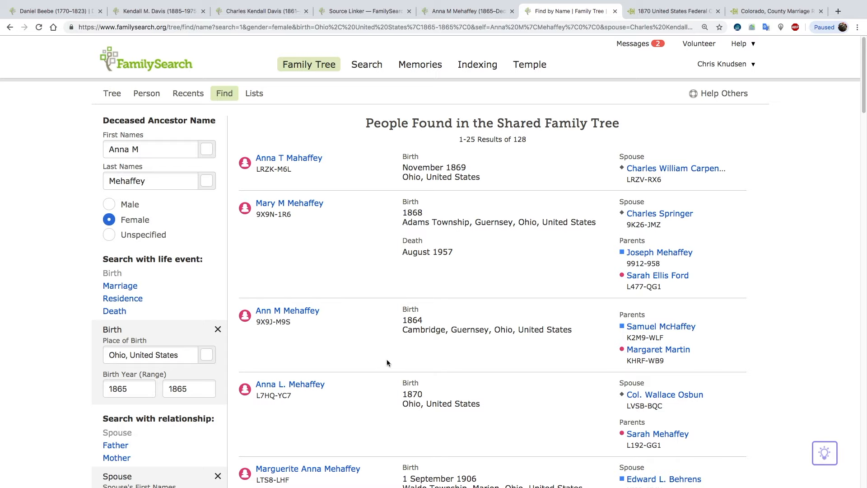
Compare the search results with the 1870 census household and copy the ID of the match born 1864 in Cambridge, Guensey, Ohio.
{"action": "left_click", "coordinate": [660, 11]}
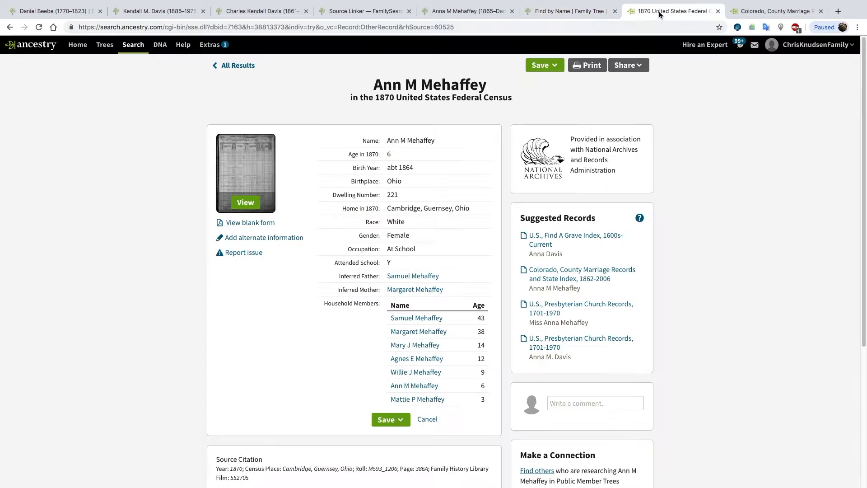
{"action": "left_click", "coordinate": [569, 12]}
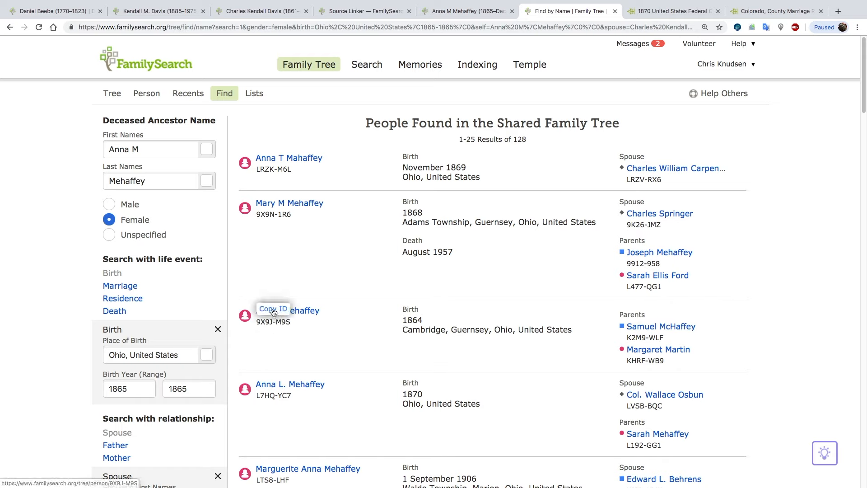
{"action": "left_click", "coordinate": [273, 311]}
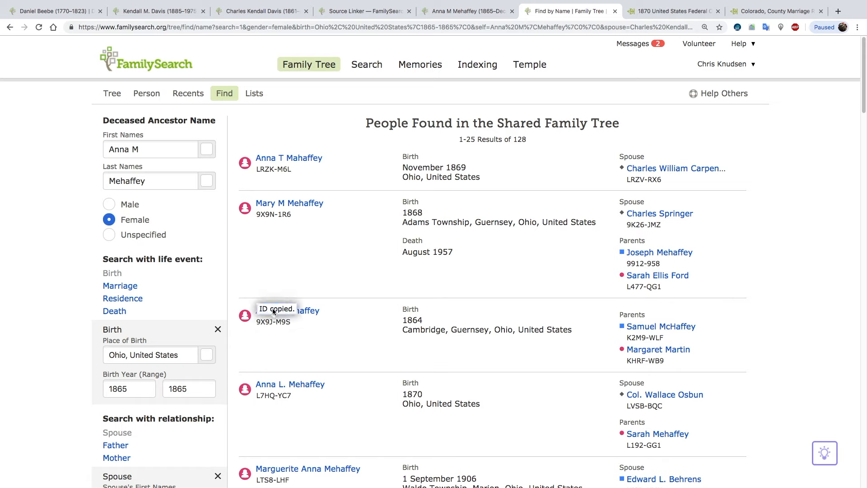
Start a merge by ID from the new wife's person page, using the copied person ID as the possible duplicate.
{"action": "left_click", "coordinate": [450, 14]}
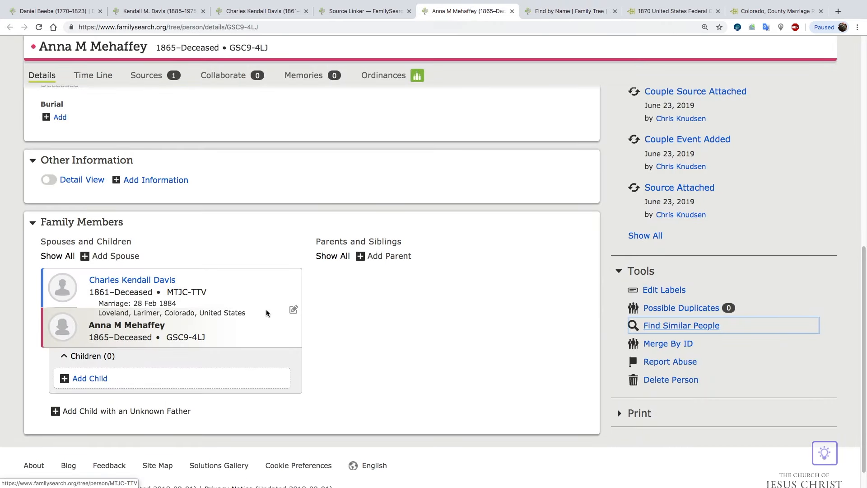
{"action": "scroll", "coordinate": [266, 310], "scroll_direction": "down", "scroll_amount": 2}
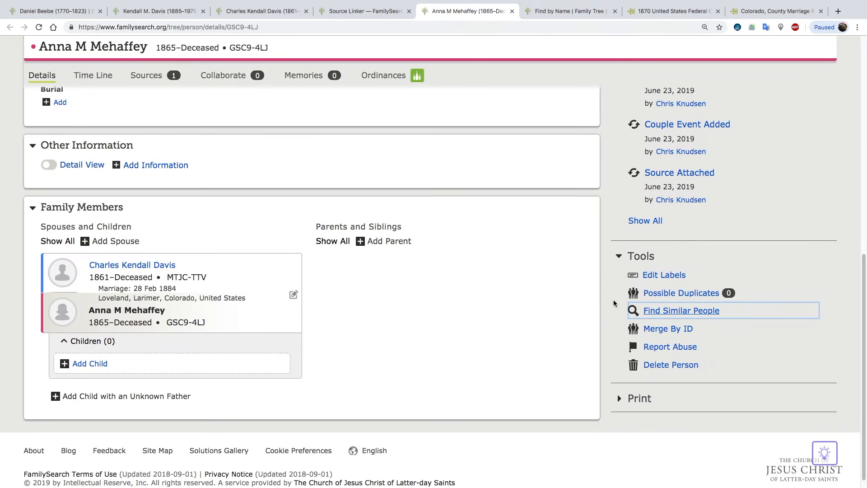
{"action": "left_click", "coordinate": [668, 330]}
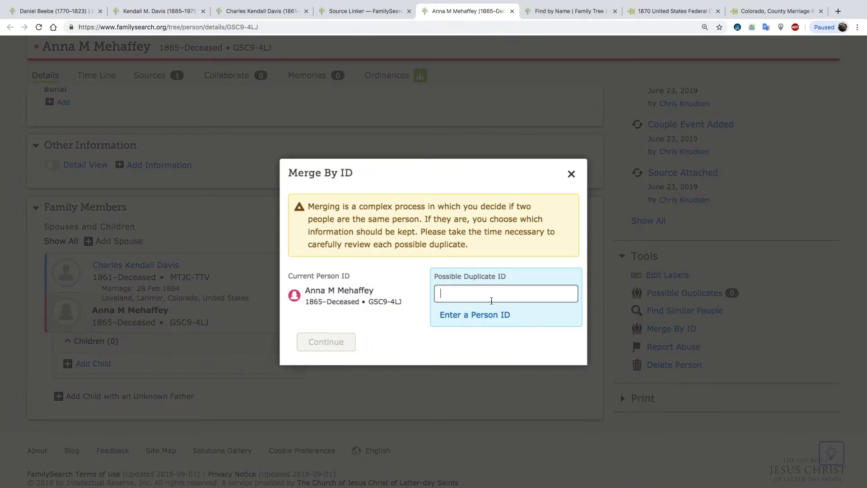
{"action": "right_click", "coordinate": [490, 296]}
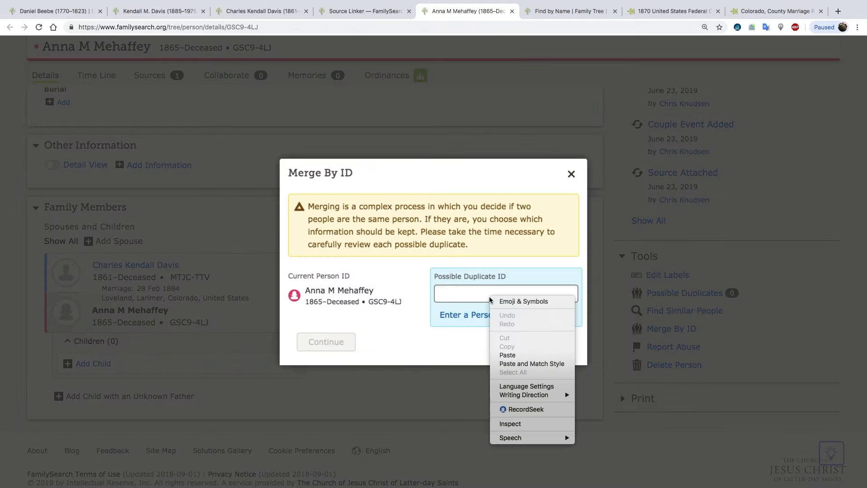
{"action": "left_click", "coordinate": [517, 356]}
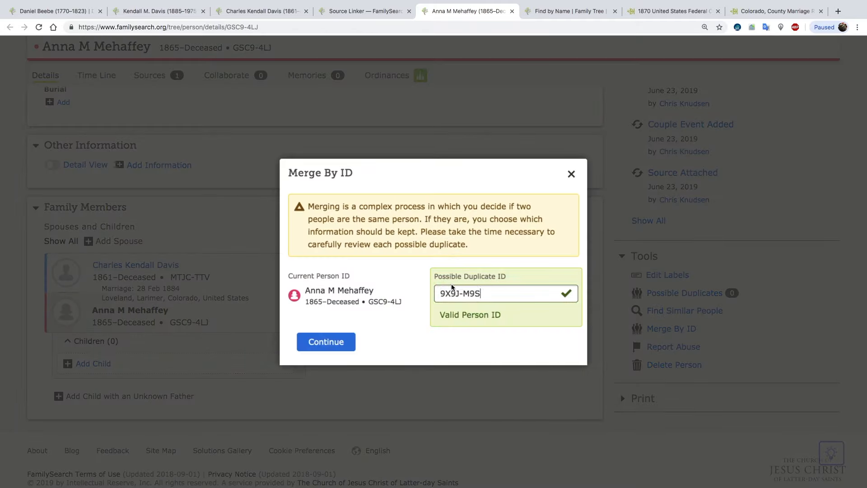
{"action": "left_click", "coordinate": [317, 343]}
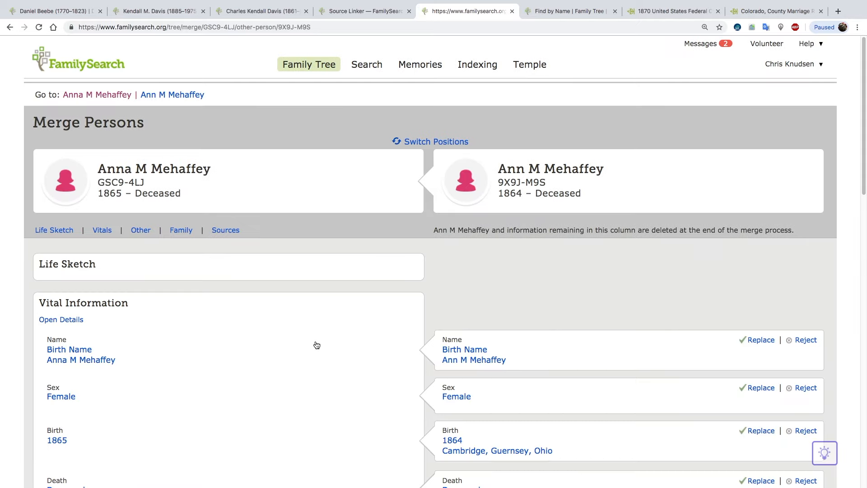
Compare the two persons' vitals and switch their positions so the person born 1864 in Cambridge is the one kept.
{"action": "scroll", "coordinate": [344, 325], "scroll_direction": "down", "scroll_amount": 1}
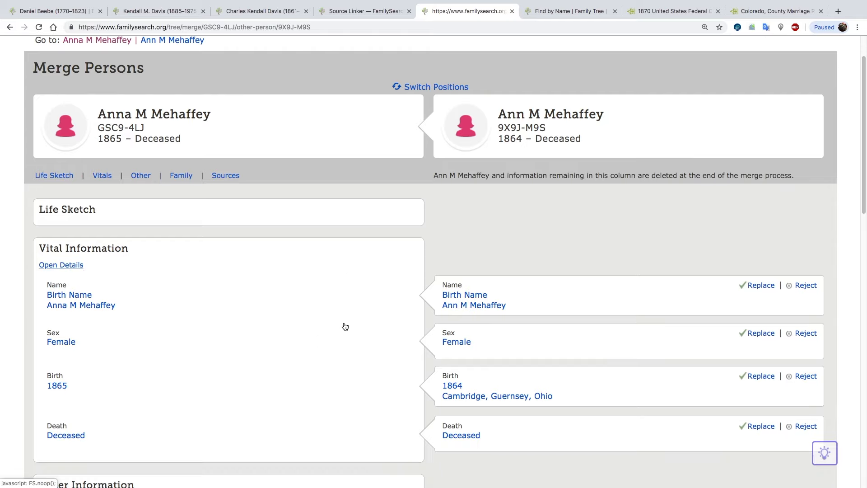
{"action": "scroll", "coordinate": [345, 325], "scroll_direction": "down", "scroll_amount": 2}
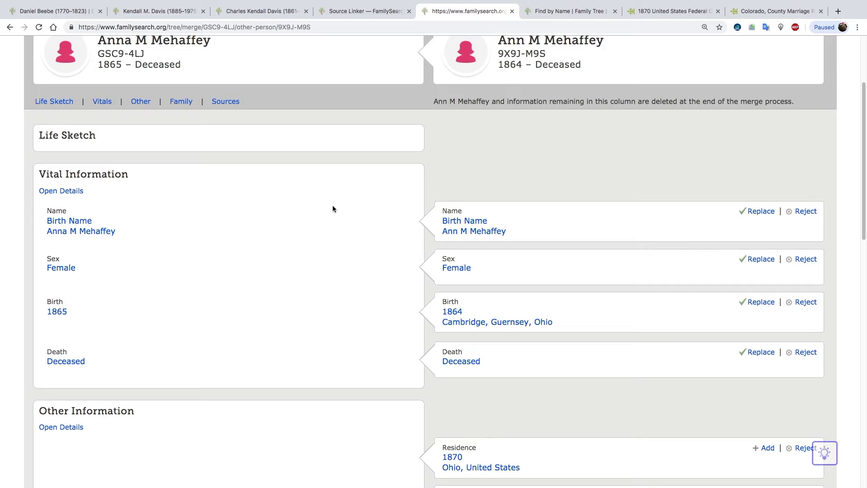
{"action": "scroll", "coordinate": [330, 264], "scroll_direction": "up", "scroll_amount": 2}
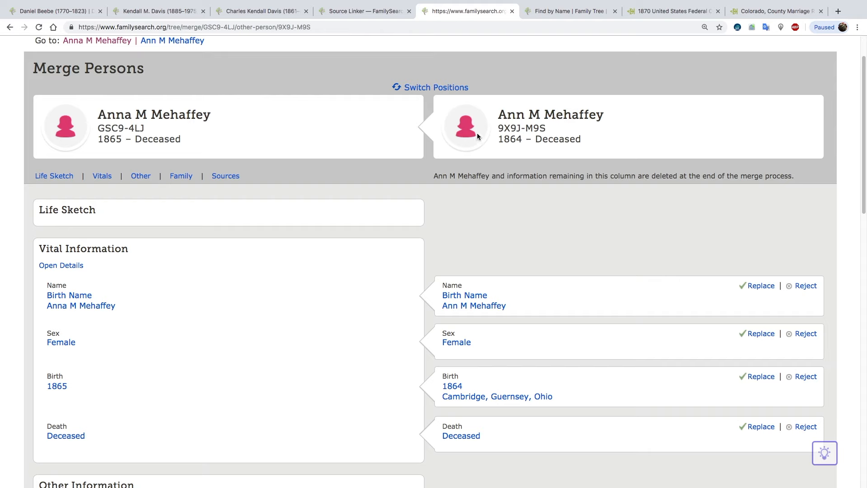
{"action": "left_click", "coordinate": [441, 88]}
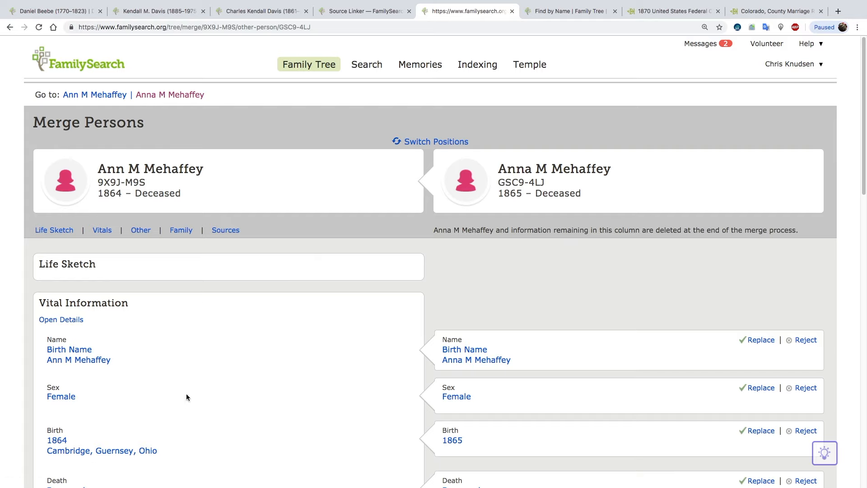
Add the husband and the 28 Feb 1884 Loveland marriage to the kept person, and review the merged family, sources and vitals.
{"action": "scroll", "coordinate": [194, 399], "scroll_direction": "down", "scroll_amount": 8}
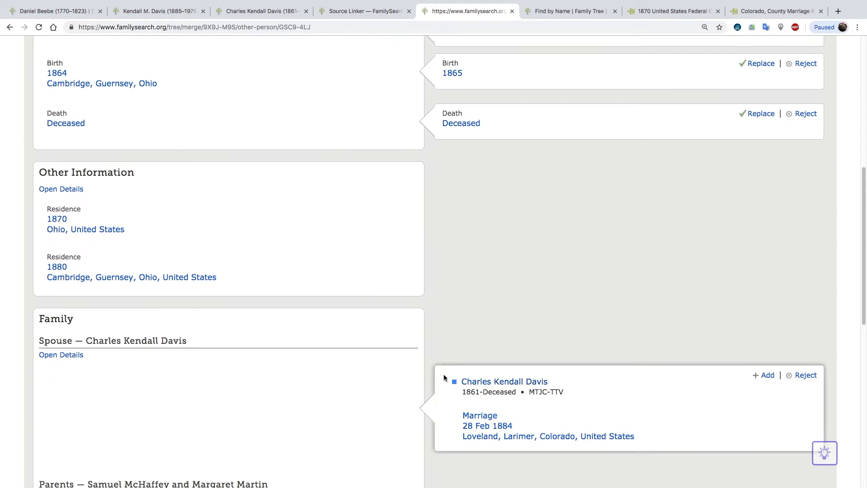
{"action": "left_click", "coordinate": [761, 381]}
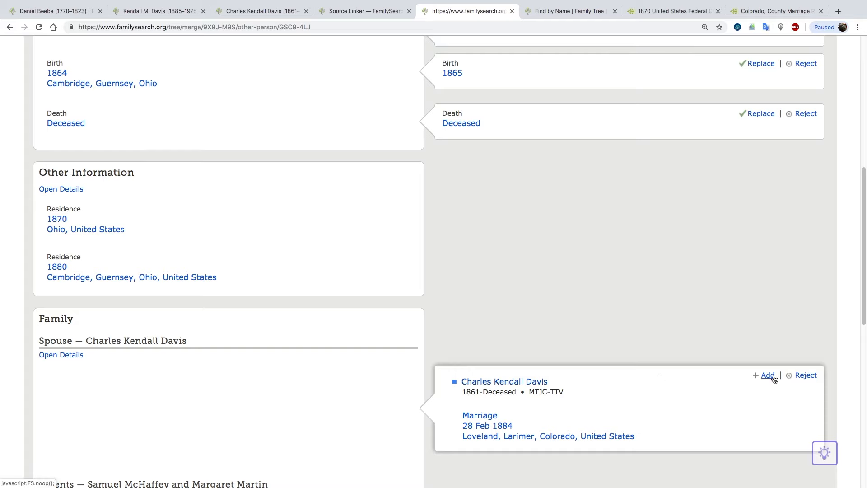
{"action": "scroll", "coordinate": [535, 365], "scroll_direction": "down", "scroll_amount": 4}
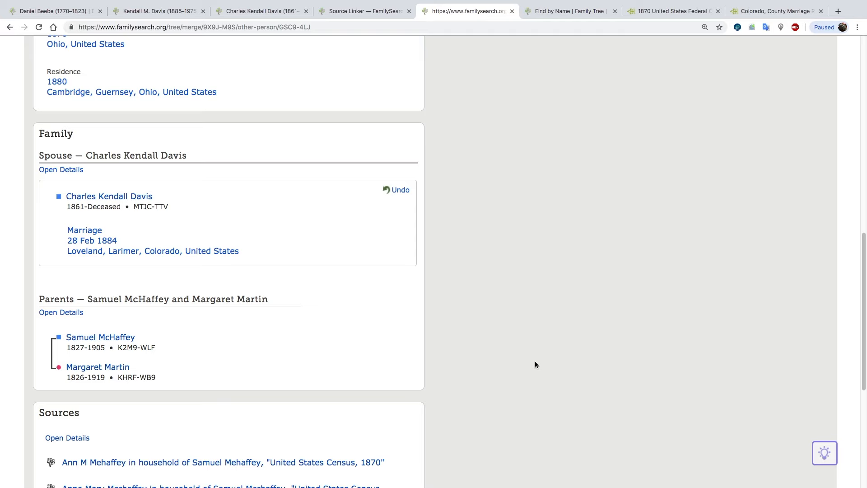
{"action": "scroll", "coordinate": [535, 364], "scroll_direction": "down", "scroll_amount": 2}
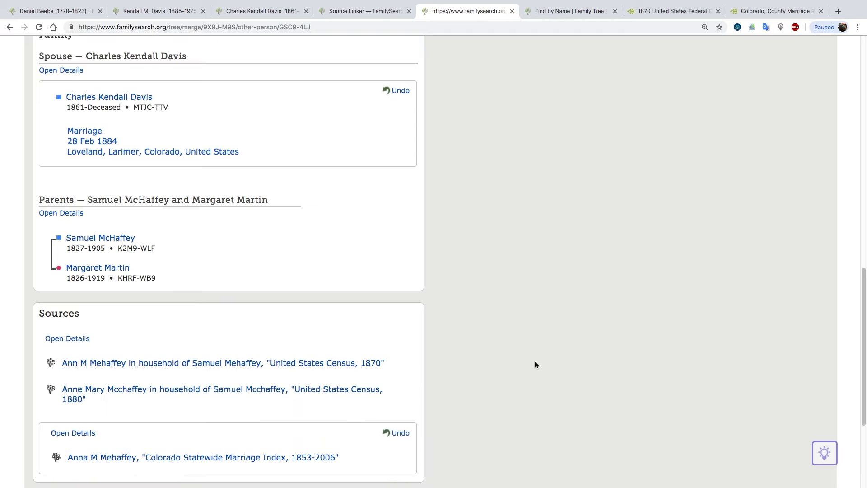
{"action": "scroll", "coordinate": [535, 364], "scroll_direction": "down", "scroll_amount": 2}
{"action": "scroll", "coordinate": [535, 365], "scroll_direction": "up", "scroll_amount": 7}
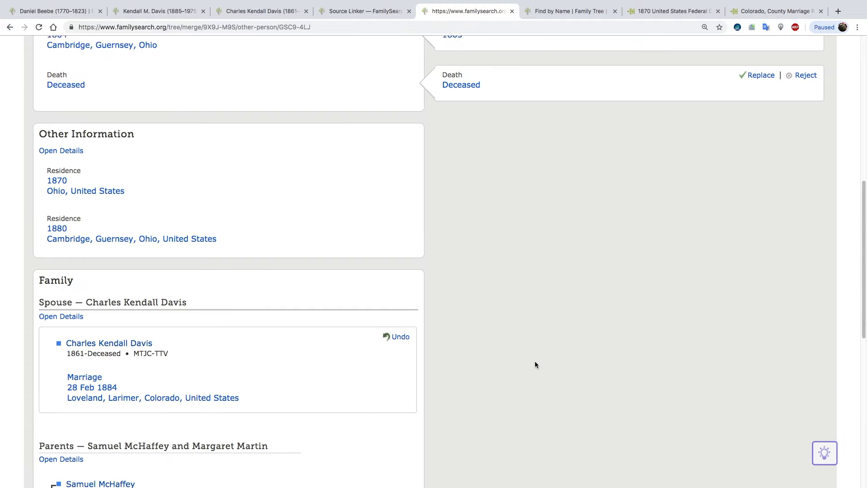
{"action": "scroll", "coordinate": [534, 365], "scroll_direction": "up", "scroll_amount": 6}
{"action": "scroll", "coordinate": [535, 365], "scroll_direction": "down", "scroll_amount": 4}
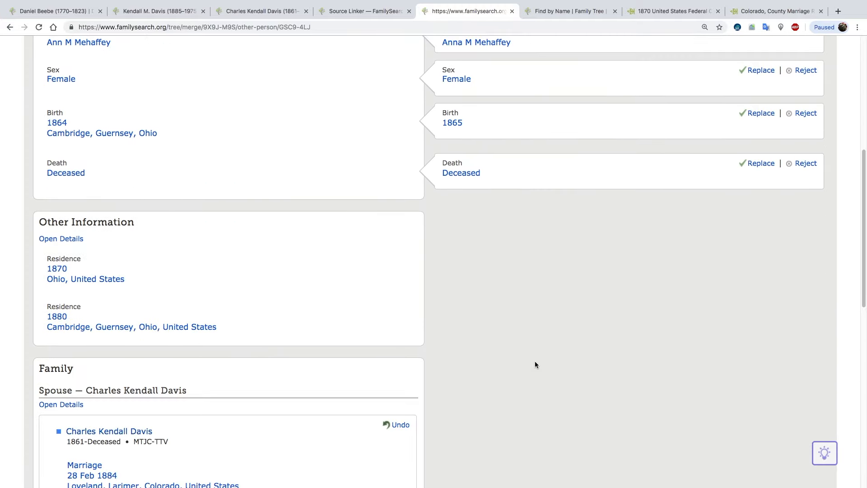
Continue the merge to confirmation, enter "find a grave record" as the reason it is correct, and finish the merge.
{"action": "scroll", "coordinate": [535, 365], "scroll_direction": "down", "scroll_amount": 9}
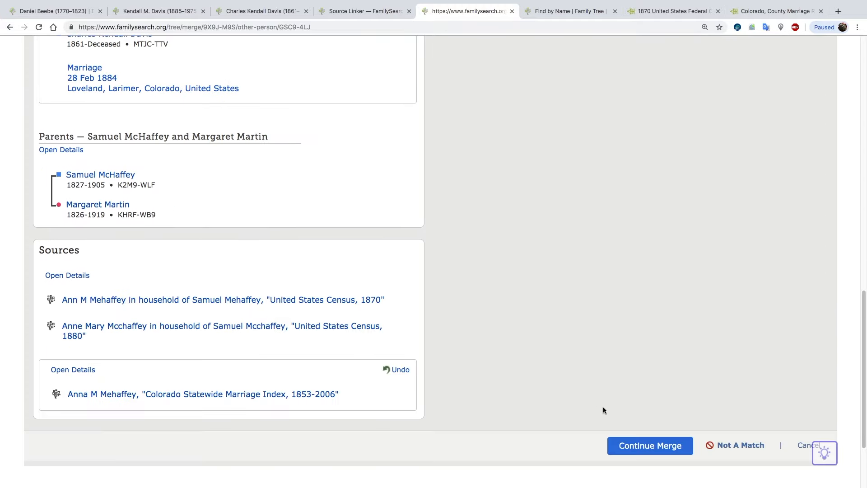
{"action": "left_click", "coordinate": [649, 448]}
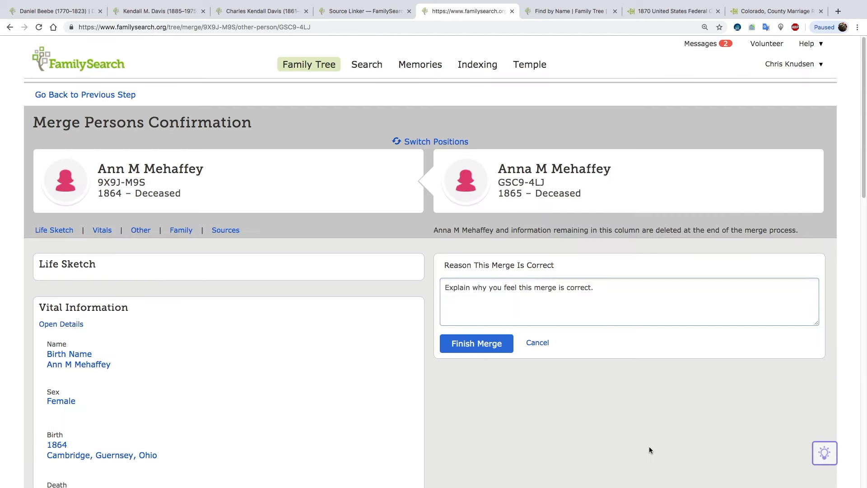
{"action": "left_click", "coordinate": [510, 304]}
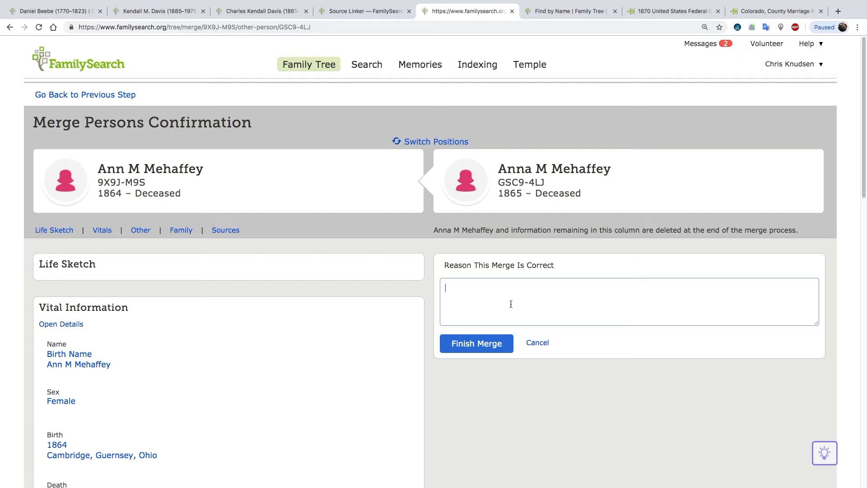
{"action": "type", "text": "find a grave record"}
{"action": "left_click", "coordinate": [474, 344]}
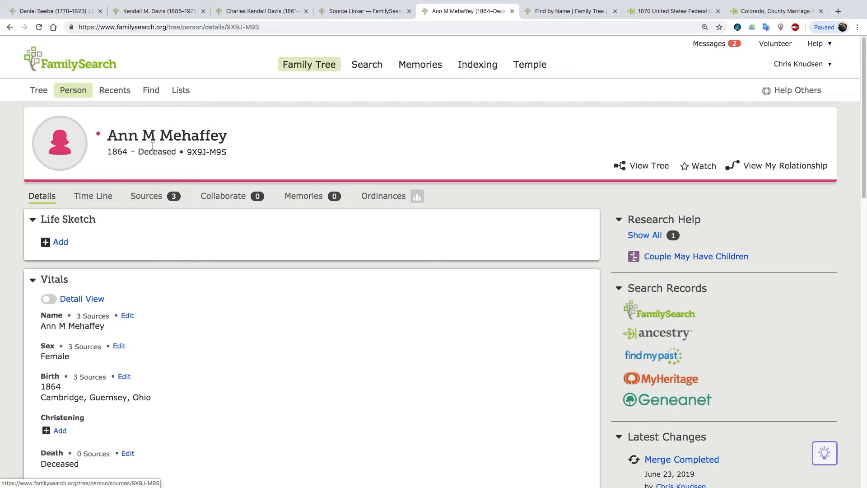
Review the merged wife's vitals, residences and family members, and search FamilySearch's historical records for her.
{"action": "scroll", "coordinate": [255, 278], "scroll_direction": "down", "scroll_amount": 10}
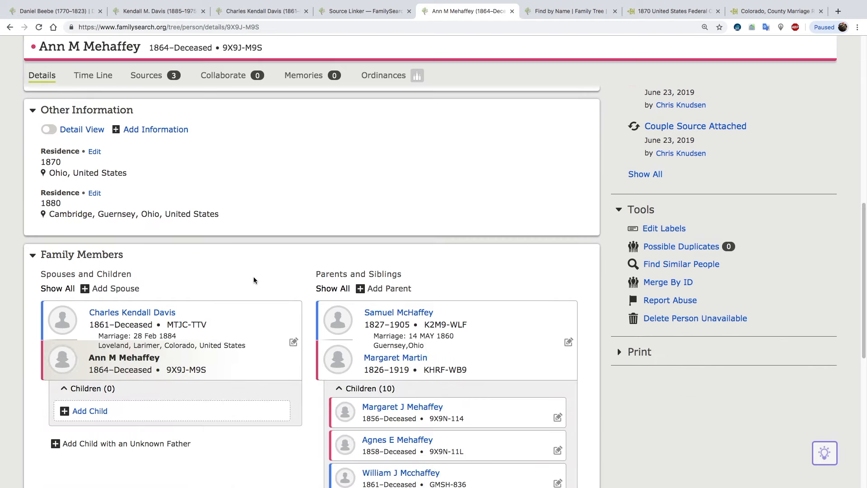
{"action": "scroll", "coordinate": [253, 280], "scroll_direction": "down", "scroll_amount": 1}
{"action": "scroll", "coordinate": [255, 281], "scroll_direction": "up", "scroll_amount": 2}
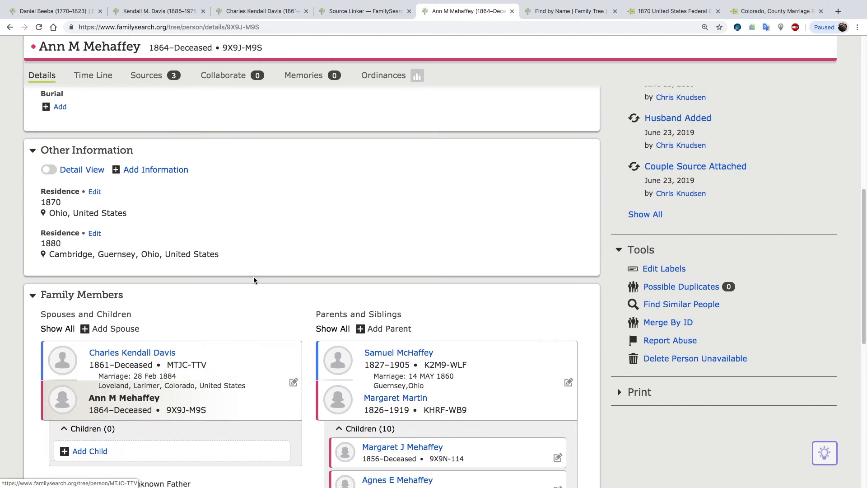
{"action": "scroll", "coordinate": [66, 190], "scroll_direction": "up", "scroll_amount": 3}
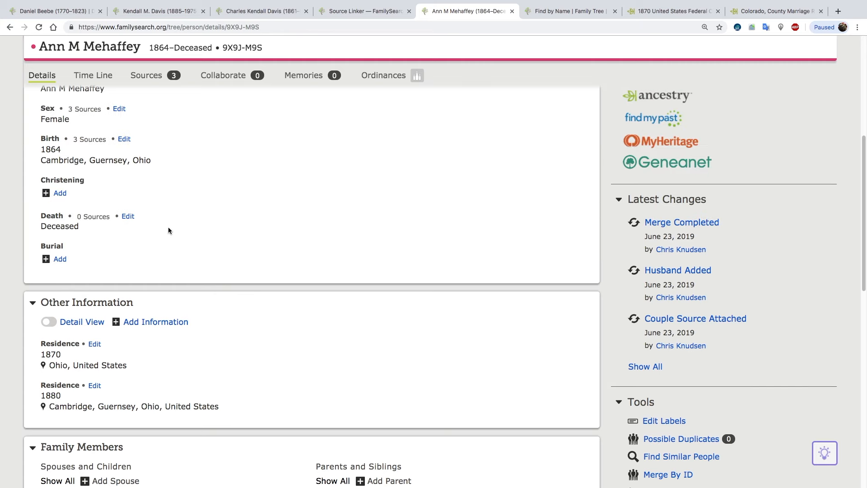
{"action": "scroll", "coordinate": [199, 262], "scroll_direction": "down", "scroll_amount": 2}
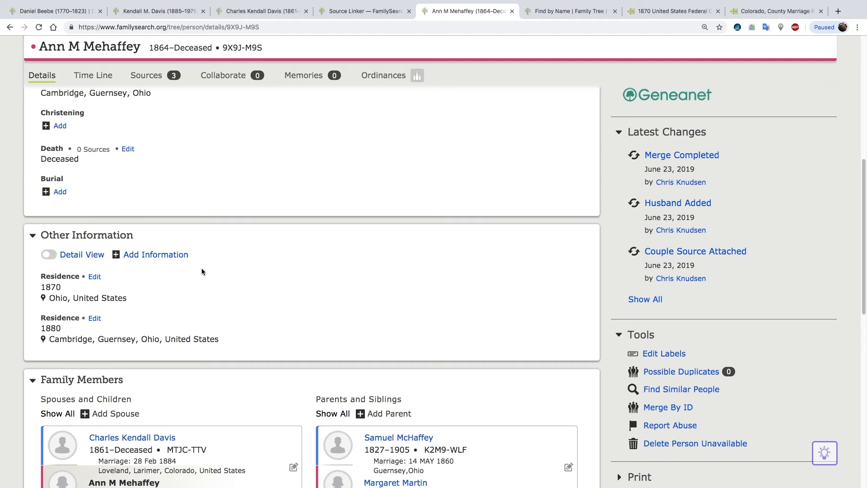
{"action": "scroll", "coordinate": [202, 271], "scroll_direction": "up", "scroll_amount": 5}
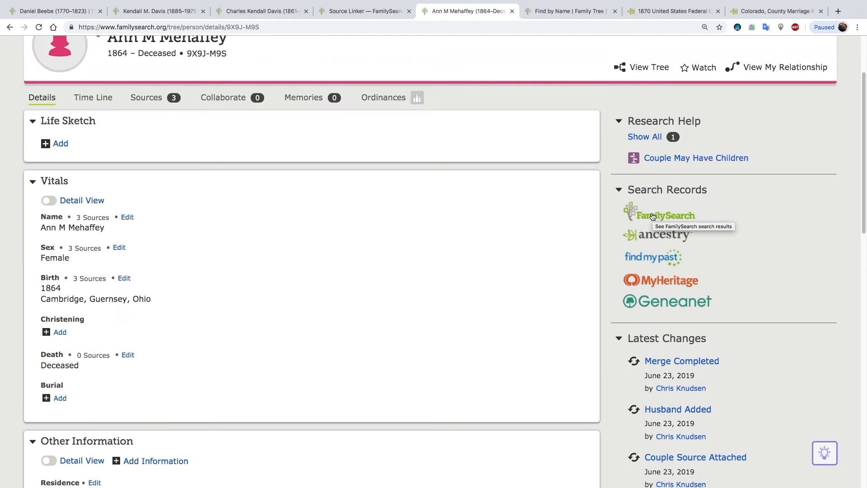
{"action": "left_click", "coordinate": [655, 216]}
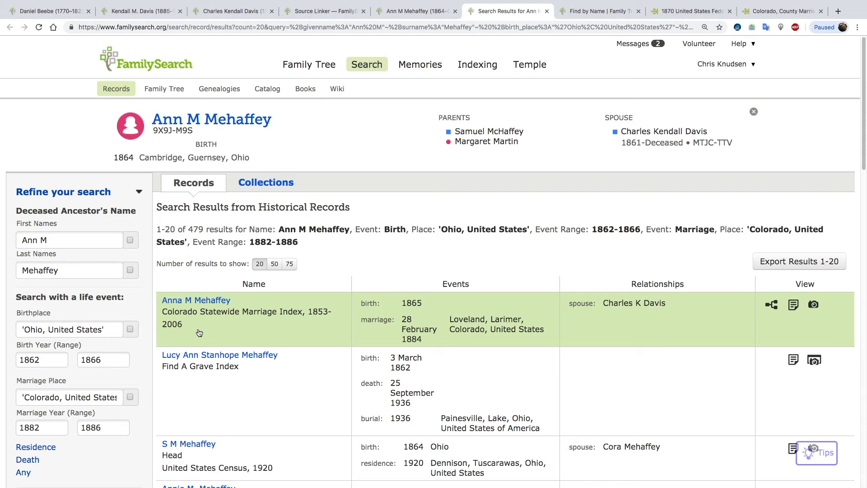
Inspect the 1884 Colorado marriage index record and compare the other historical record results for the wife.
{"action": "left_click", "coordinate": [207, 304]}
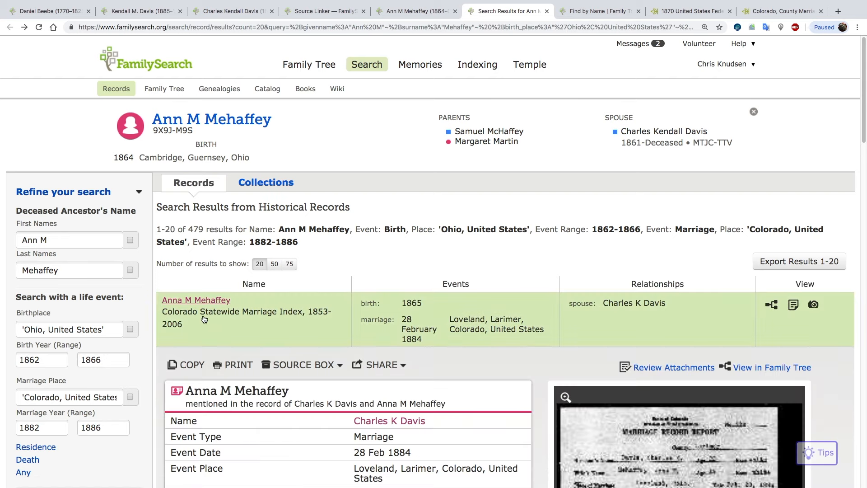
{"action": "left_click", "coordinate": [204, 304]}
{"action": "scroll", "coordinate": [228, 355], "scroll_direction": "down", "scroll_amount": 1}
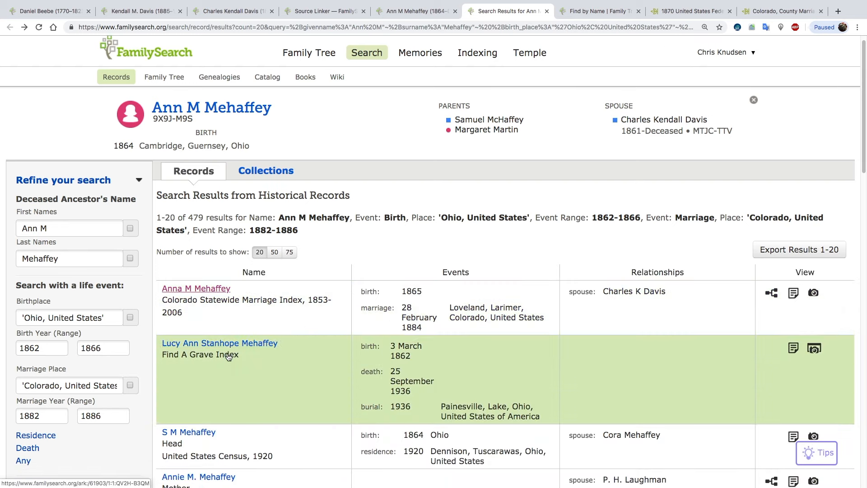
{"action": "scroll", "coordinate": [229, 357], "scroll_direction": "down", "scroll_amount": 3}
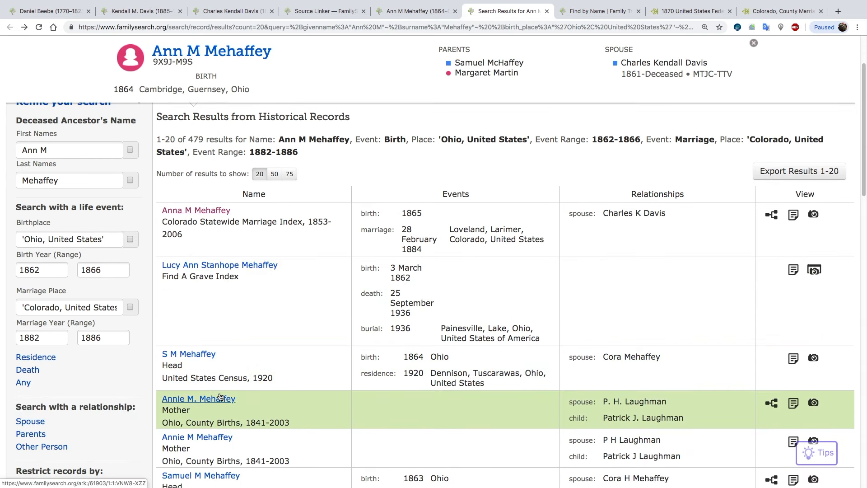
{"action": "scroll", "coordinate": [220, 397], "scroll_direction": "down", "scroll_amount": 2}
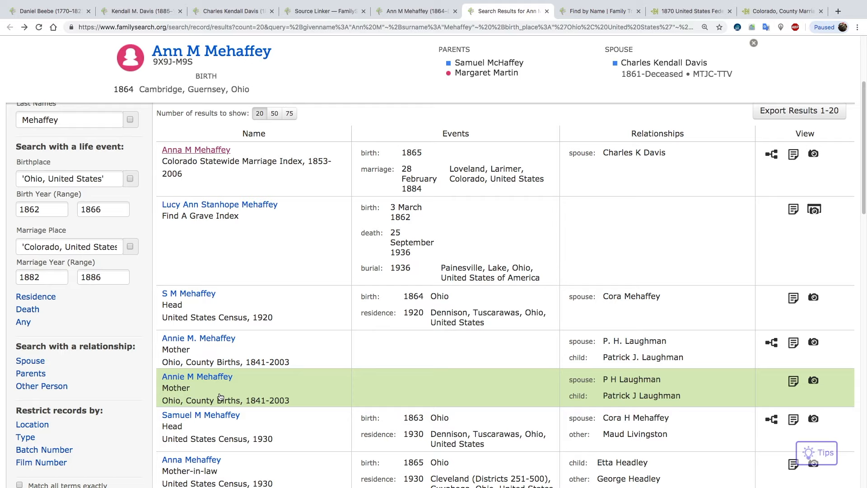
{"action": "scroll", "coordinate": [220, 397], "scroll_direction": "up", "scroll_amount": 5}
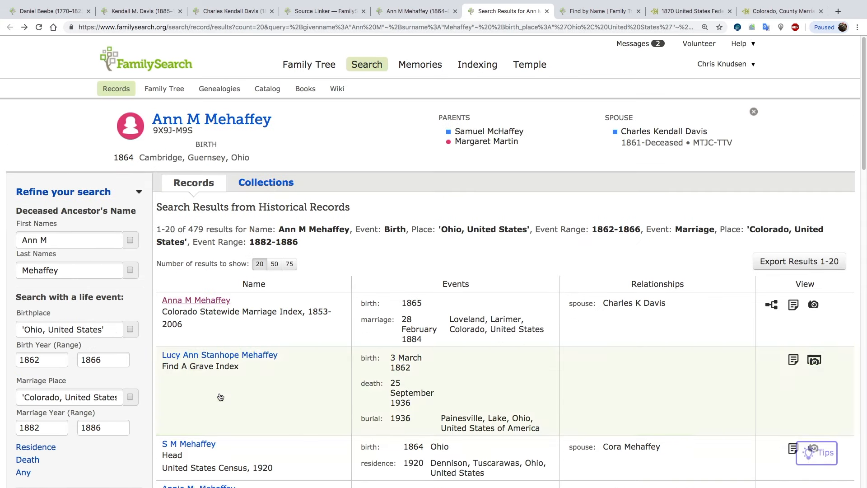
Search the historical records again with the wife's last name replaced by her husband's surname.
{"action": "left_click_drag", "start_coordinate": [99, 277], "coordinate": [0, 269]}
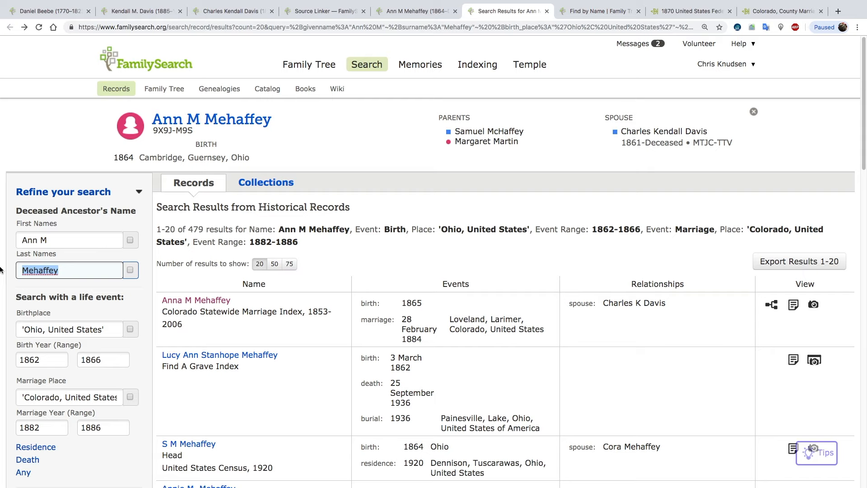
{"action": "type", "text": "davis"}
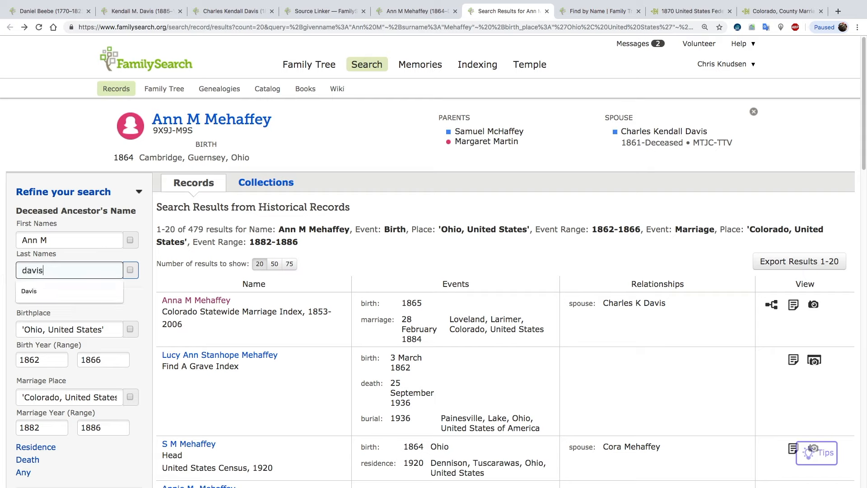
{"action": "key", "text": "Return"}
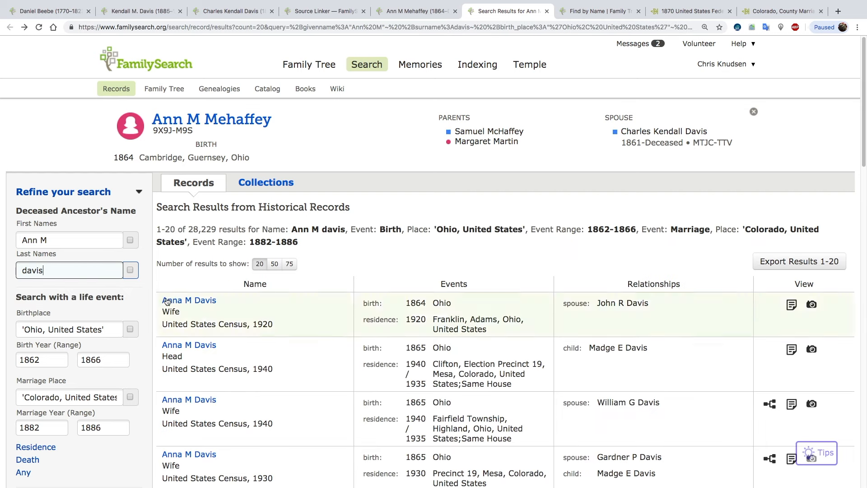
Narrow the record search with death place colorado and death year 1892.
{"action": "scroll", "coordinate": [220, 317], "scroll_direction": "down", "scroll_amount": 6}
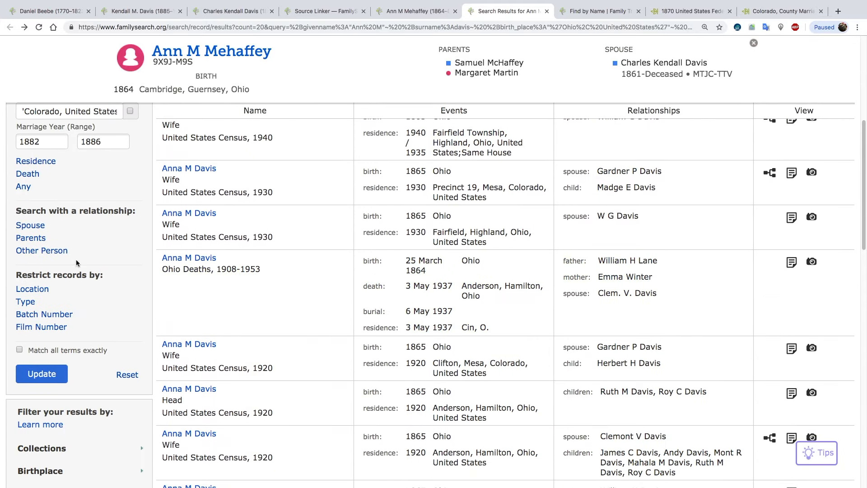
{"action": "left_click", "coordinate": [28, 174]}
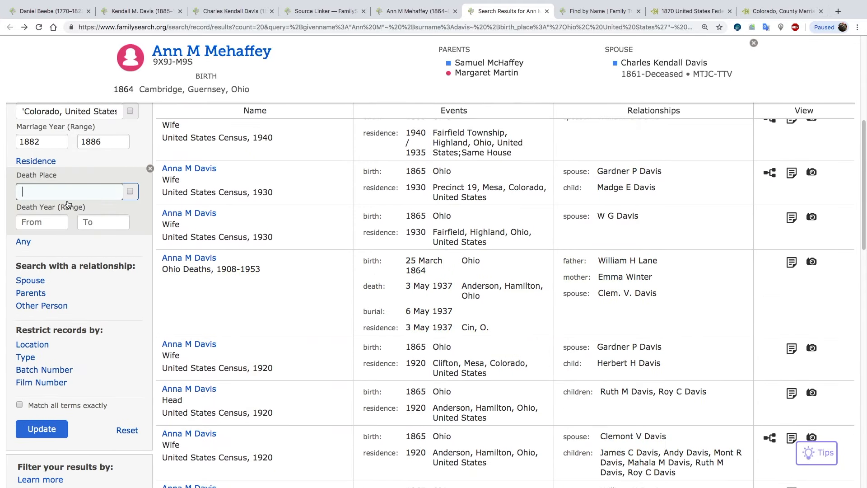
{"action": "type", "text": "colorado"}
{"action": "left_click", "coordinate": [55, 224]}
{"action": "type", "text": "1892"}
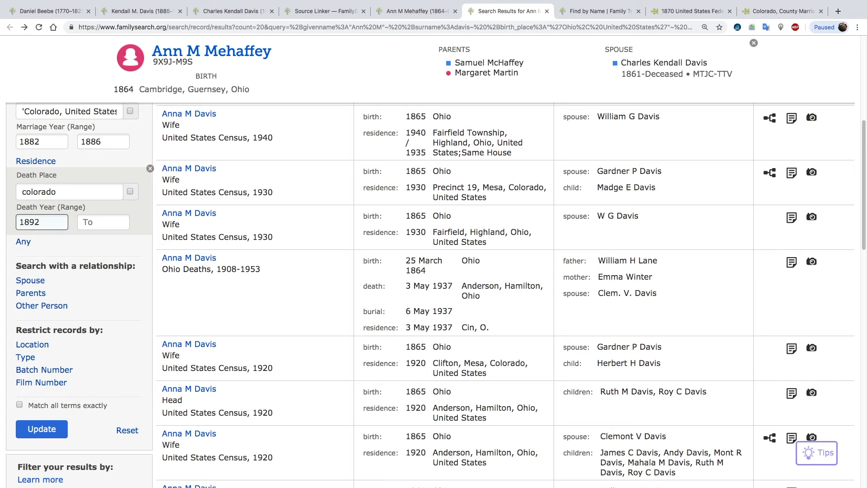
{"action": "key", "text": "Return"}
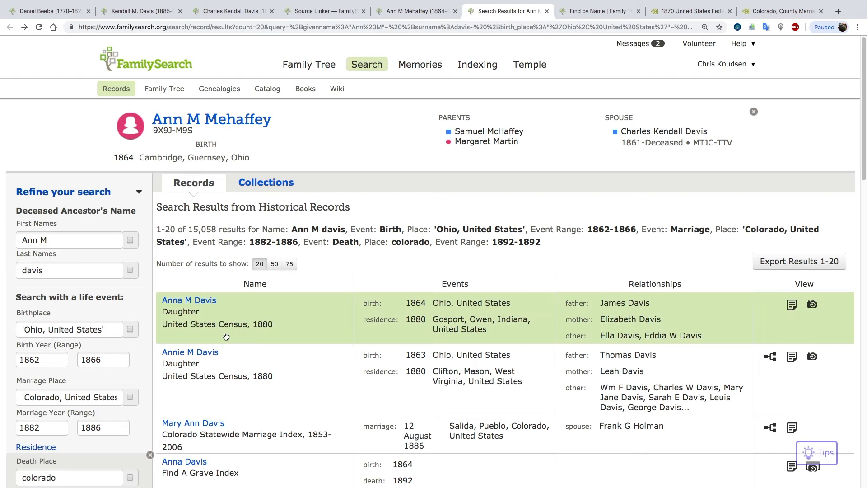
Compare the Find A Grave Index details for the Longmont burial and the Loveland burial that includes the wife's maiden name.
{"action": "scroll", "coordinate": [239, 350], "scroll_direction": "down", "scroll_amount": 1}
{"action": "scroll", "coordinate": [240, 350], "scroll_direction": "down", "scroll_amount": 3}
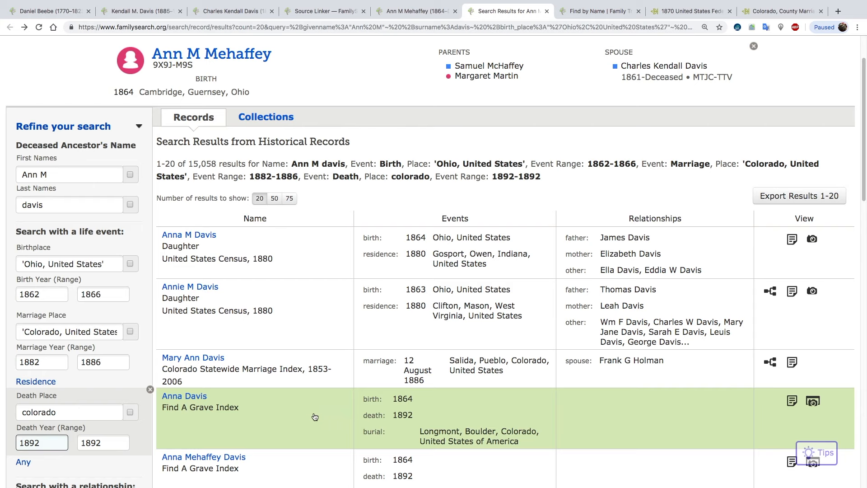
{"action": "left_click", "coordinate": [200, 397]}
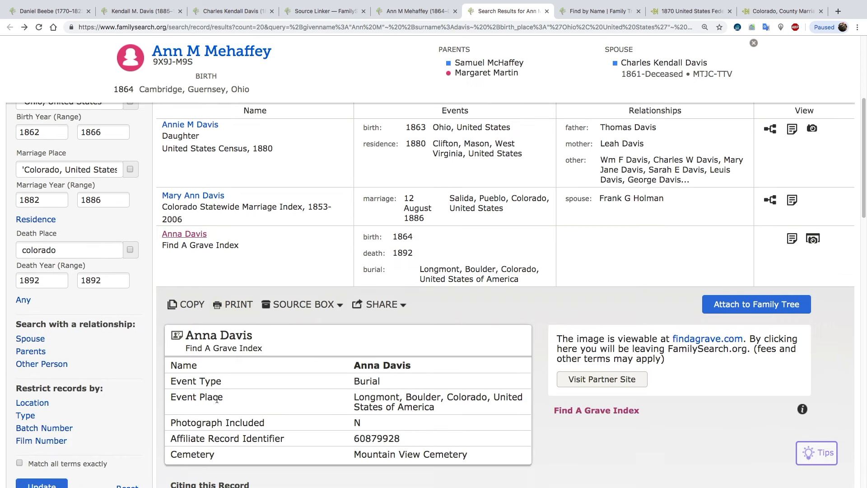
{"action": "left_click", "coordinate": [193, 239]}
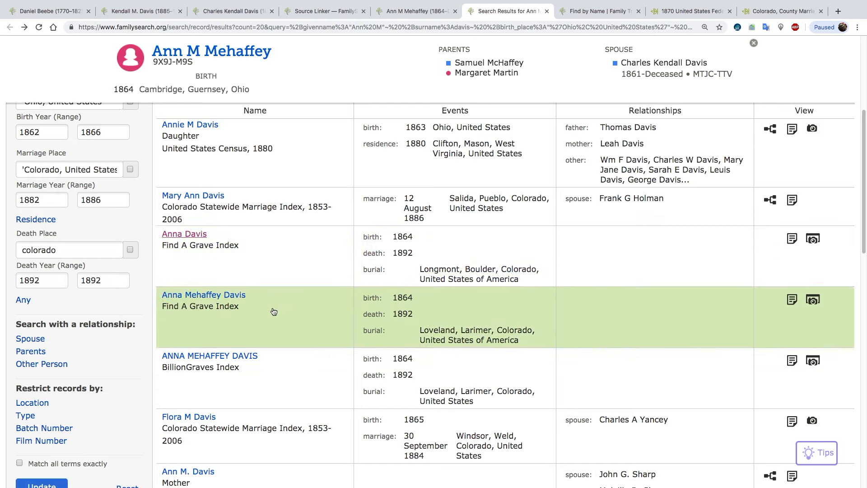
{"action": "left_click", "coordinate": [210, 296]}
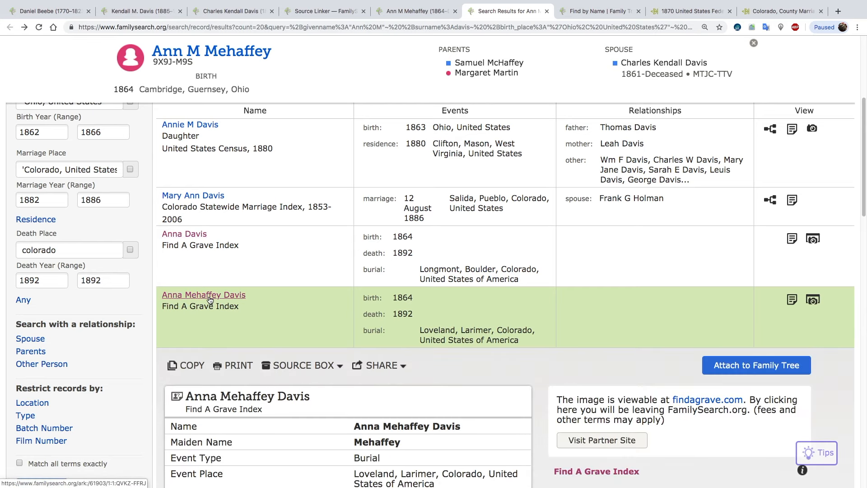
Attach the Loveland Find A Grave Index record to the wife, transferring the 1892 death and the Loveland, Larimer, Colorado burial.
{"action": "left_click", "coordinate": [752, 368]}
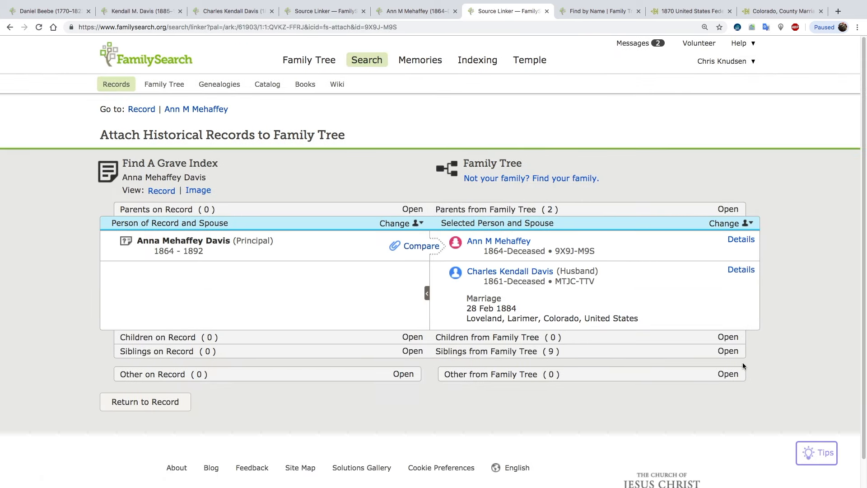
{"action": "left_click", "coordinate": [418, 247]}
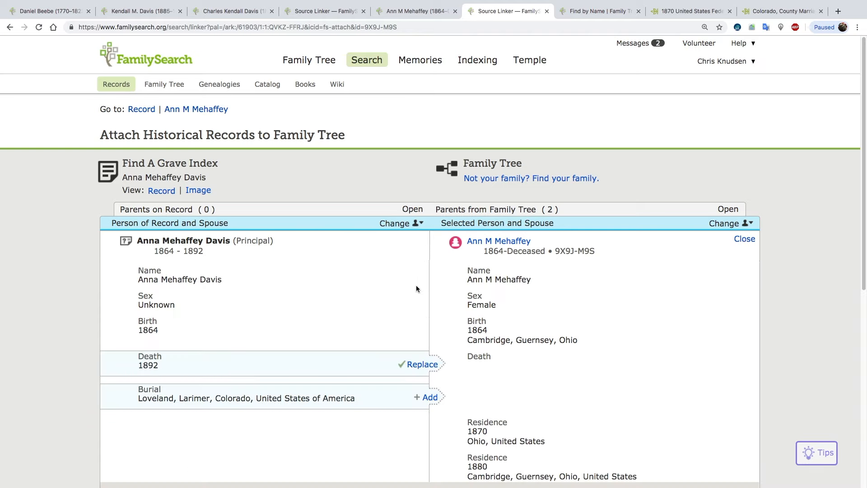
{"action": "left_click", "coordinate": [423, 365]}
{"action": "left_click", "coordinate": [425, 398]}
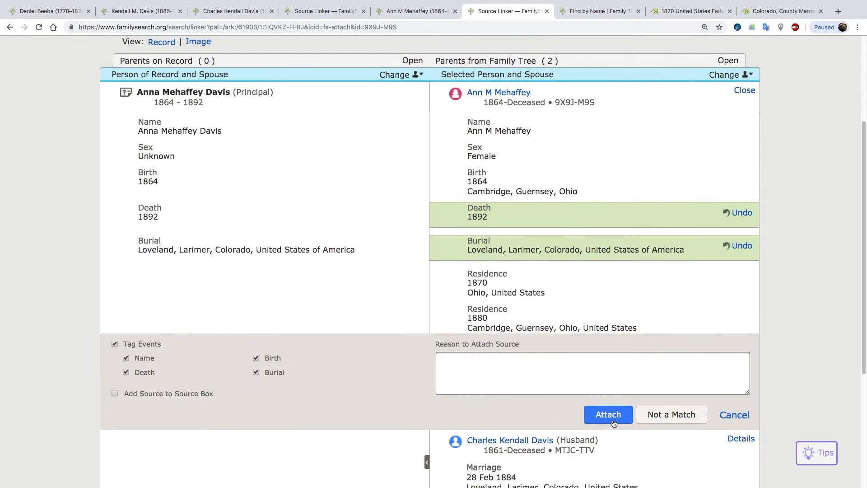
{"action": "left_click", "coordinate": [614, 424]}
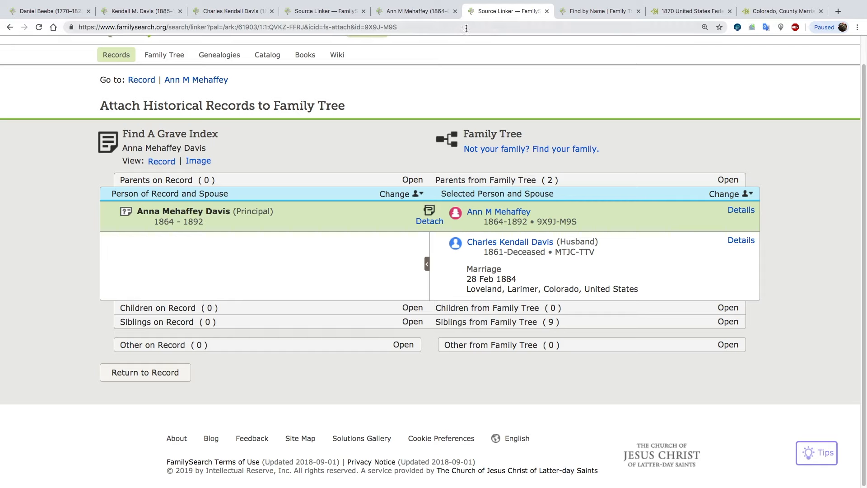
{"action": "left_click", "coordinate": [547, 11]}
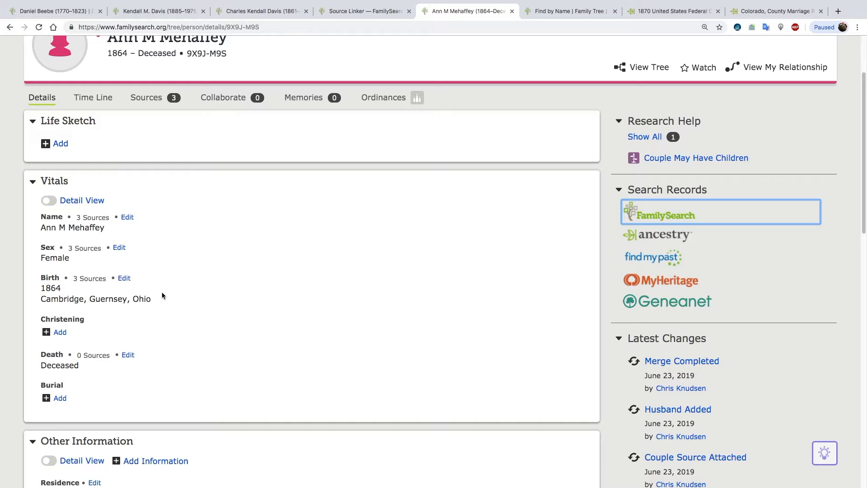
Set the wife's birthplace to the standardized Cambridge, Guernsey, Ohio, United States and save the change.
{"action": "left_click", "coordinate": [124, 278]}
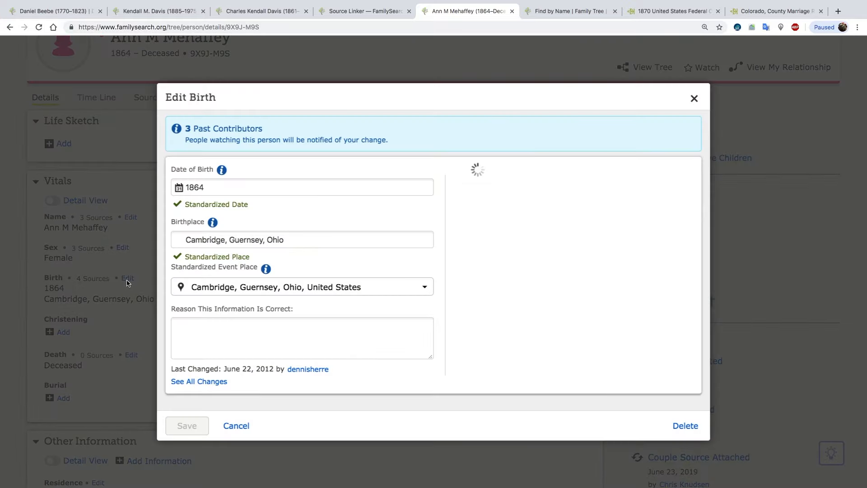
{"action": "left_click", "coordinate": [294, 239]}
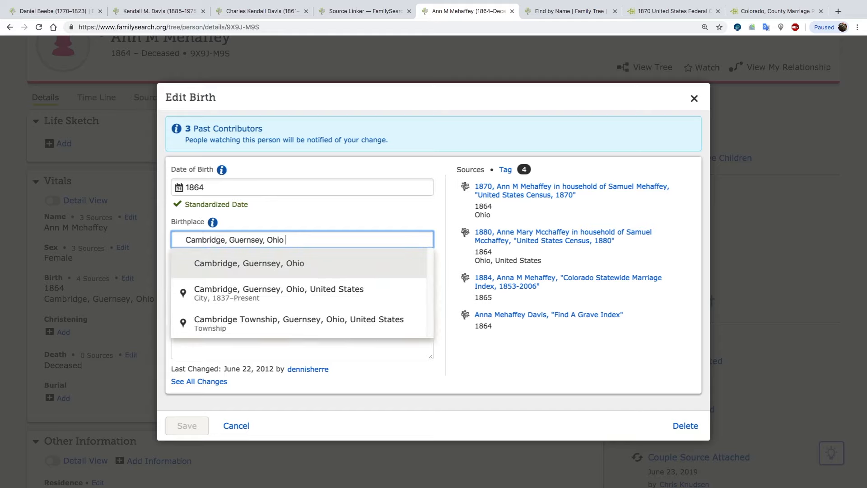
{"action": "left_click", "coordinate": [297, 291]}
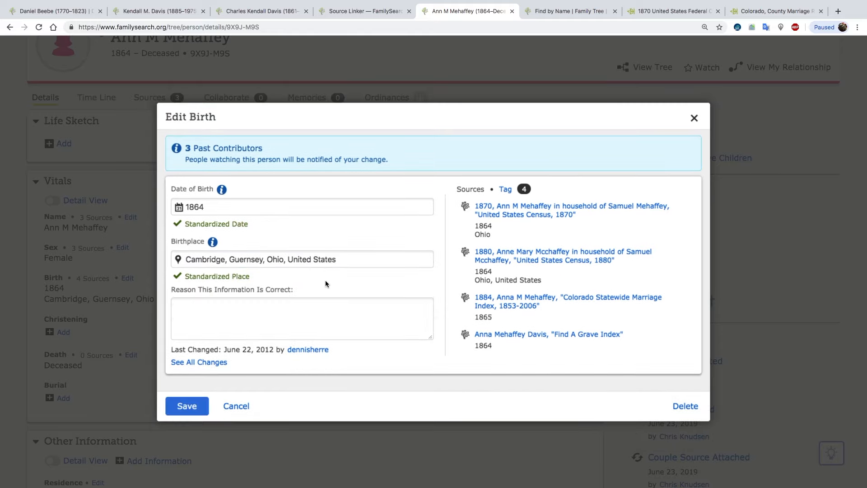
{"action": "left_click", "coordinate": [195, 399]}
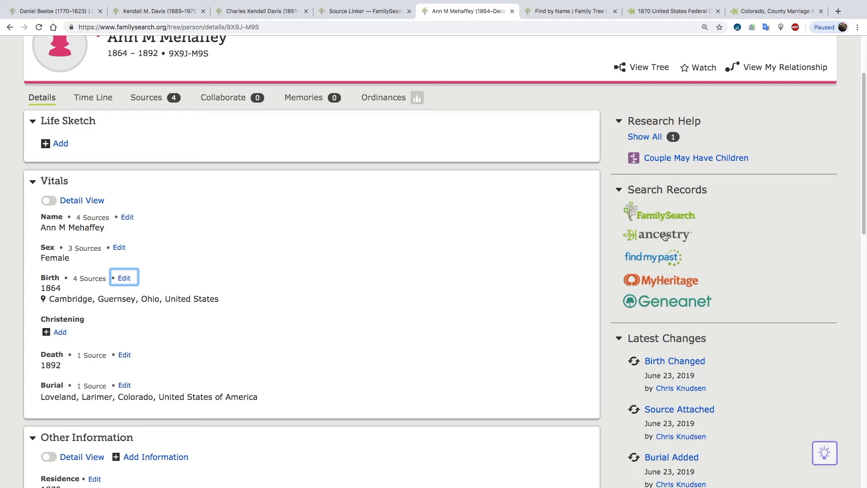
Search FamilySearch historical records for the wife and view the 1864-born daughter's entry in the United States Census, 1880 collection.
{"action": "left_click", "coordinate": [663, 215]}
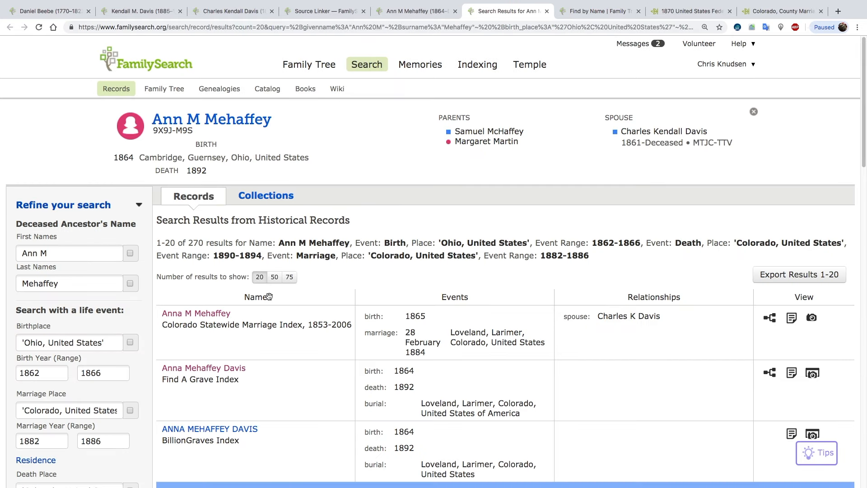
{"action": "scroll", "coordinate": [292, 324], "scroll_direction": "down", "scroll_amount": 3}
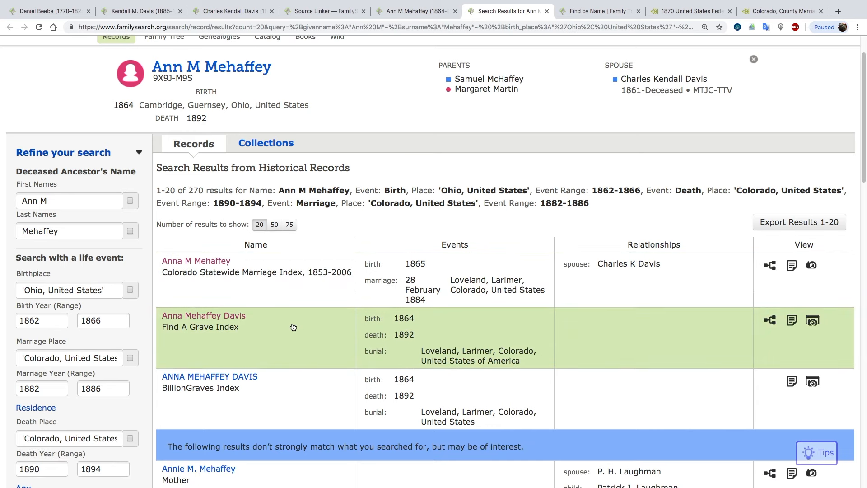
{"action": "scroll", "coordinate": [292, 327], "scroll_direction": "down", "scroll_amount": 2}
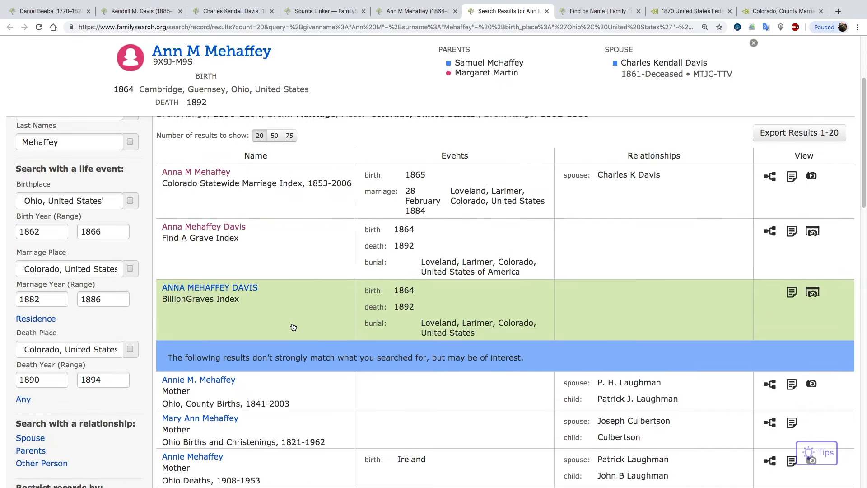
{"action": "scroll", "coordinate": [293, 327], "scroll_direction": "up", "scroll_amount": 5}
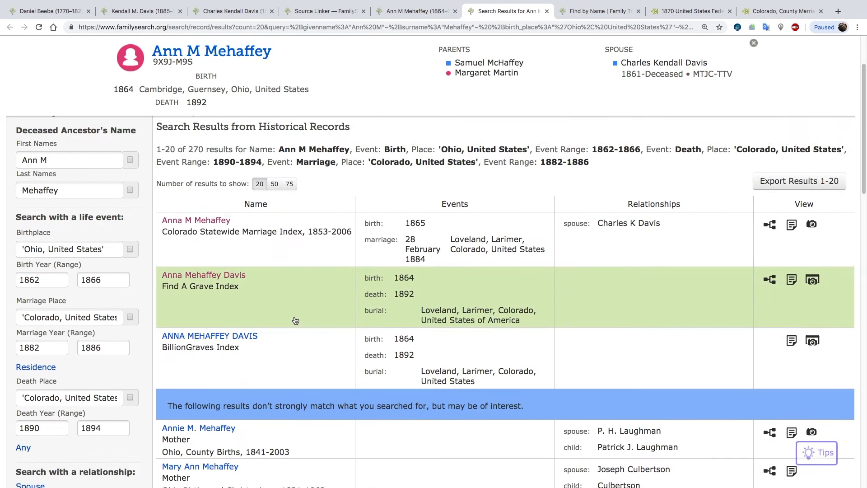
{"action": "left_click", "coordinate": [276, 200]}
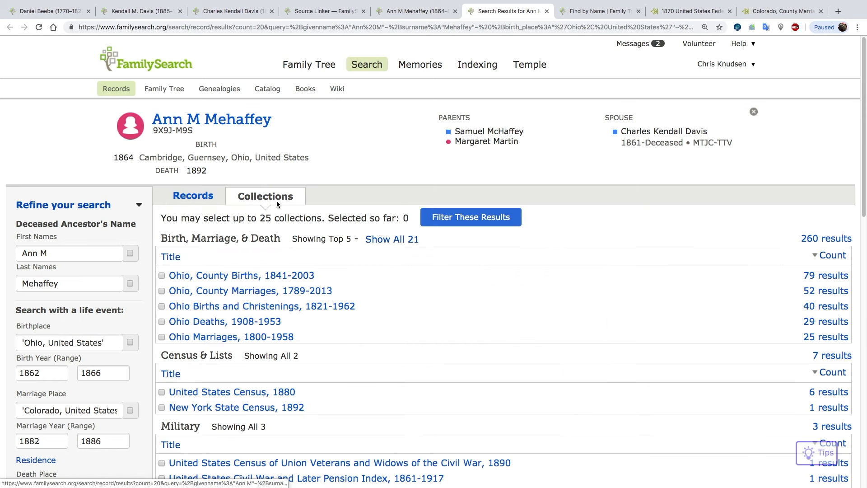
{"action": "left_click", "coordinate": [267, 392]}
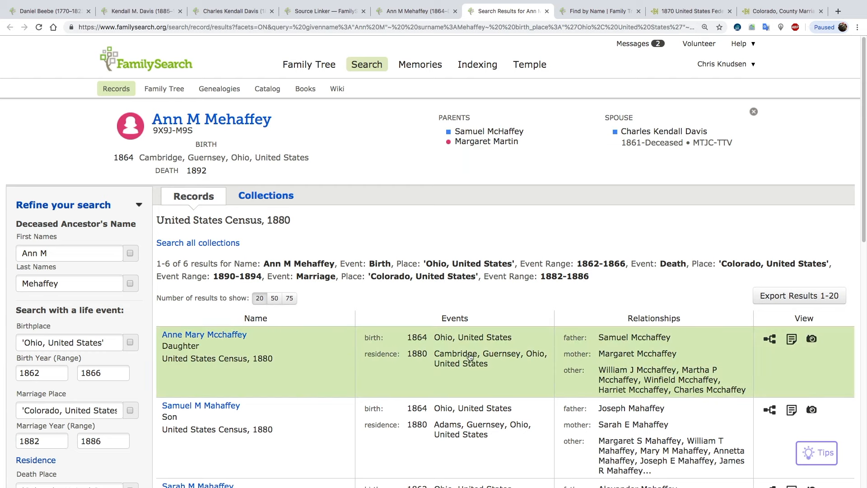
{"action": "left_click", "coordinate": [213, 338]}
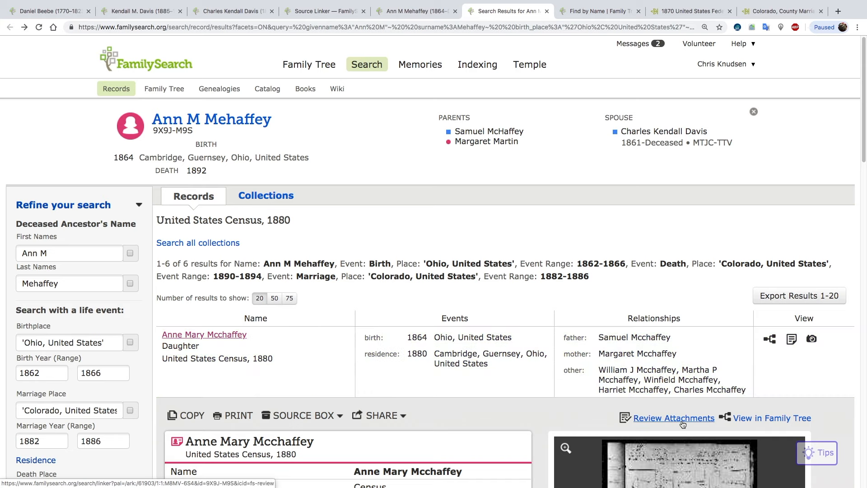
Check the wife's attached sources for the 1880 census record and return to her details.
{"action": "left_click", "coordinate": [422, 16]}
{"action": "left_click", "coordinate": [135, 98]}
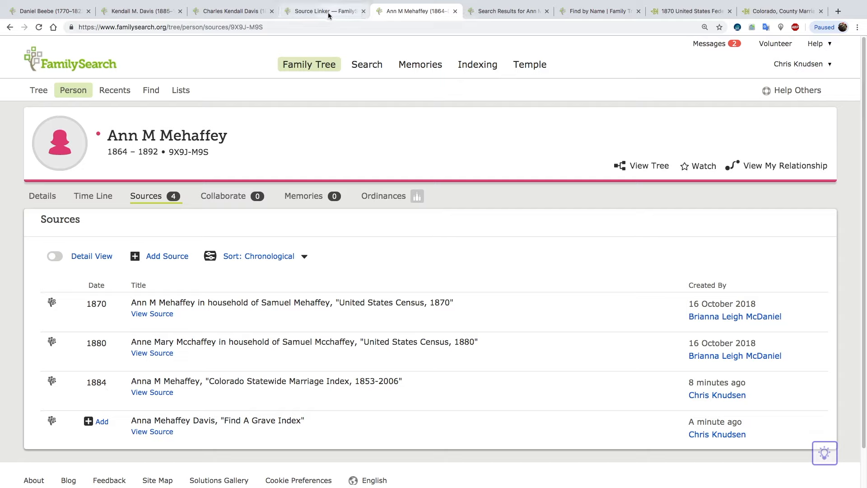
{"action": "left_click", "coordinate": [42, 195]}
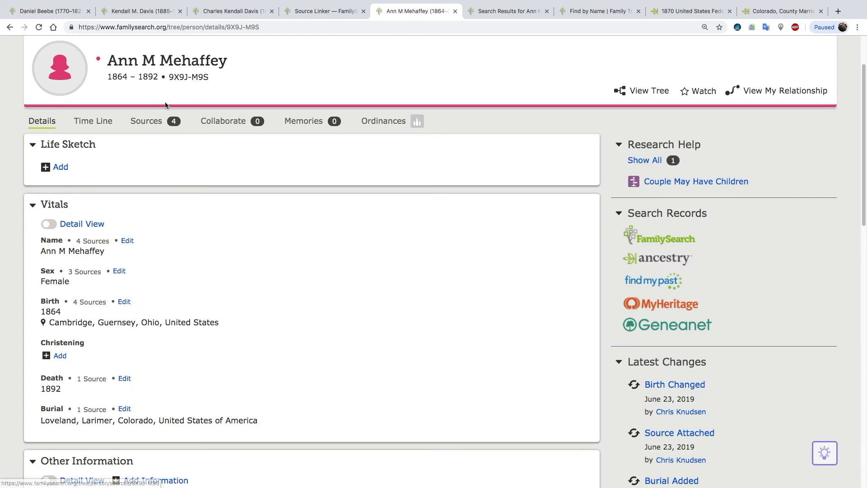
Close the wife's profile, her record search results and the Source Linker page.
{"action": "left_click", "coordinate": [455, 11]}
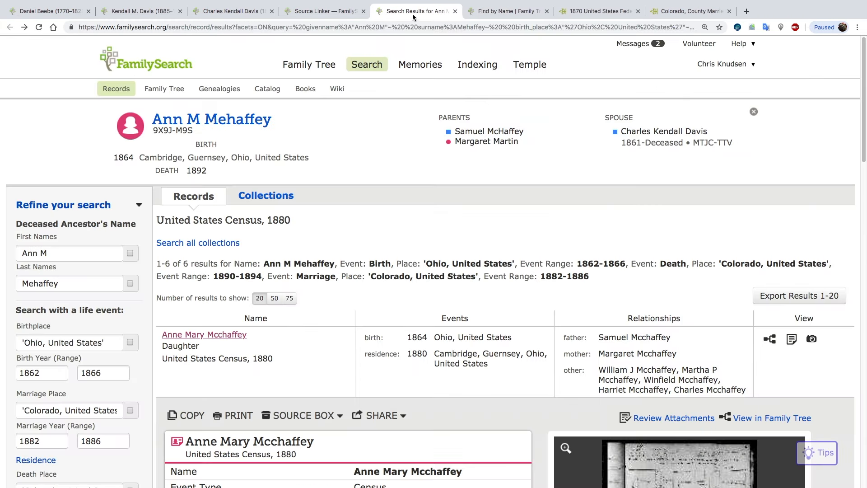
{"action": "left_click", "coordinate": [455, 11]}
{"action": "left_click", "coordinate": [344, 12]}
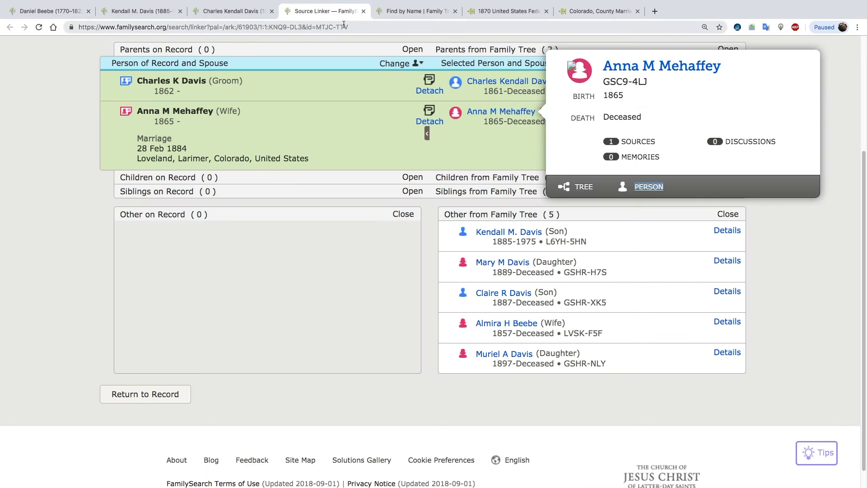
{"action": "left_click", "coordinate": [362, 12]}
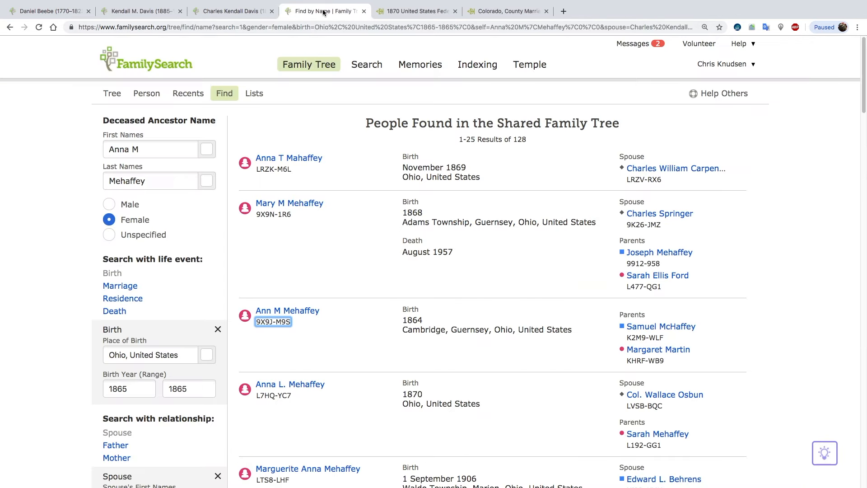
Refresh the husband's details and compare his two marriages, showing the children listed under the wife born in 1857.
{"action": "left_click", "coordinate": [257, 13]}
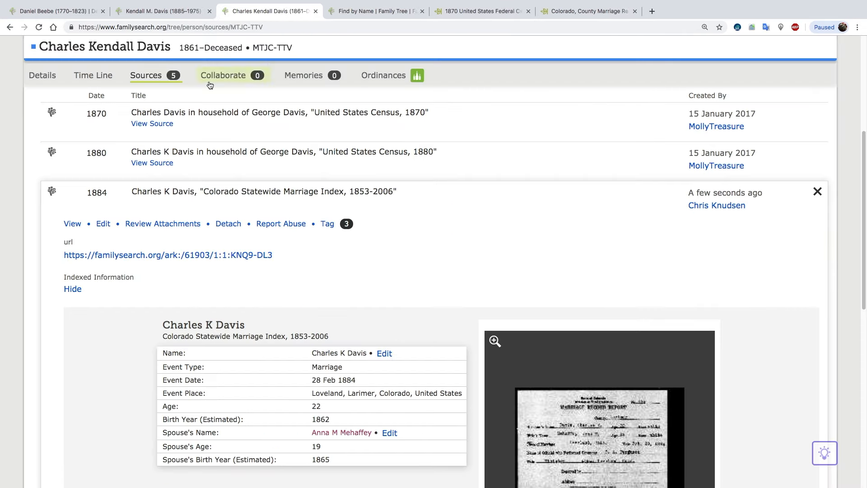
{"action": "left_click", "coordinate": [44, 77]}
{"action": "left_click", "coordinate": [39, 28]}
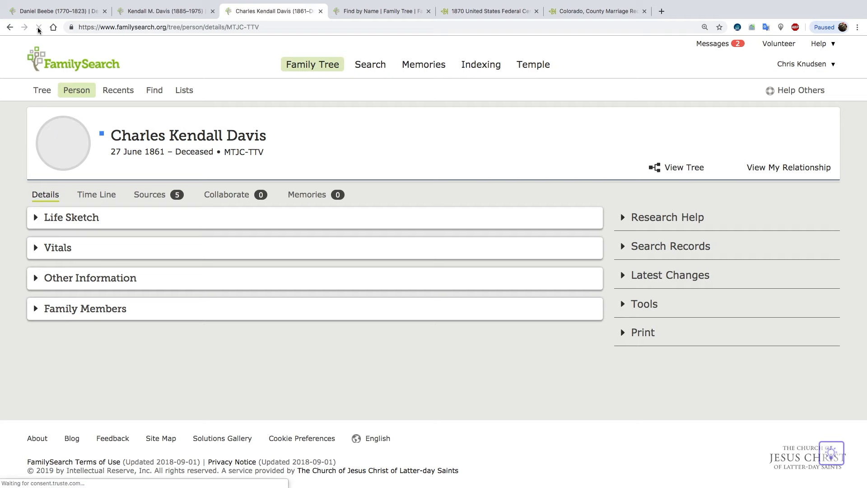
{"action": "scroll", "coordinate": [266, 207], "scroll_direction": "down", "scroll_amount": 8}
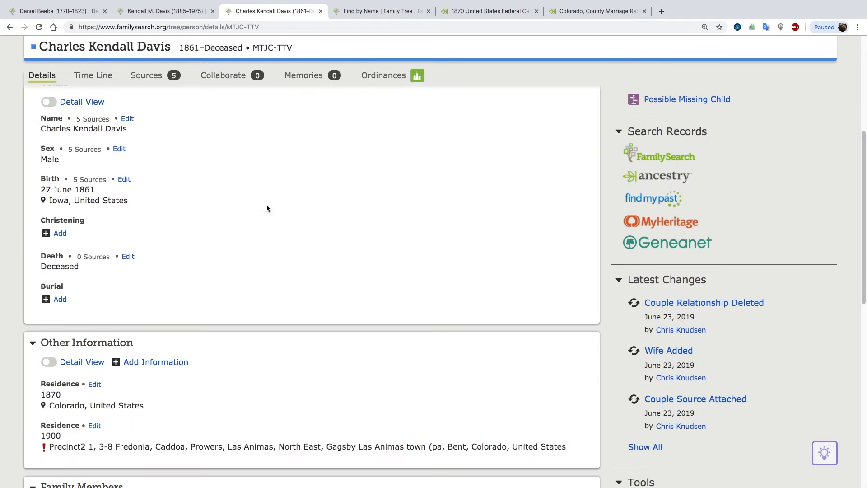
{"action": "scroll", "coordinate": [266, 206], "scroll_direction": "down", "scroll_amount": 5}
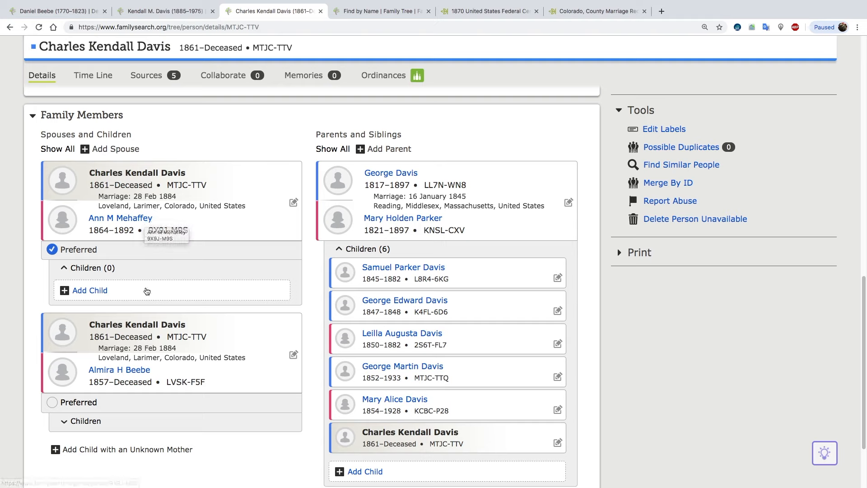
{"action": "left_click", "coordinate": [66, 421]}
{"action": "scroll", "coordinate": [133, 399], "scroll_direction": "down", "scroll_amount": 5}
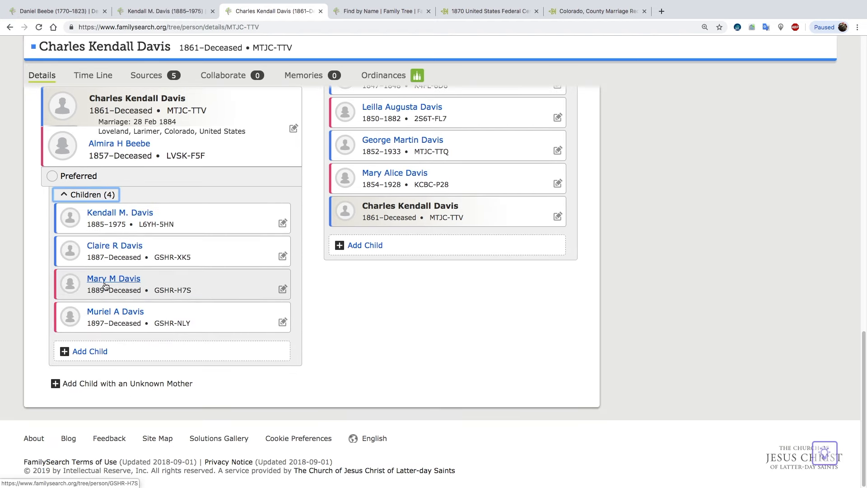
{"action": "scroll", "coordinate": [99, 264], "scroll_direction": "up", "scroll_amount": 4}
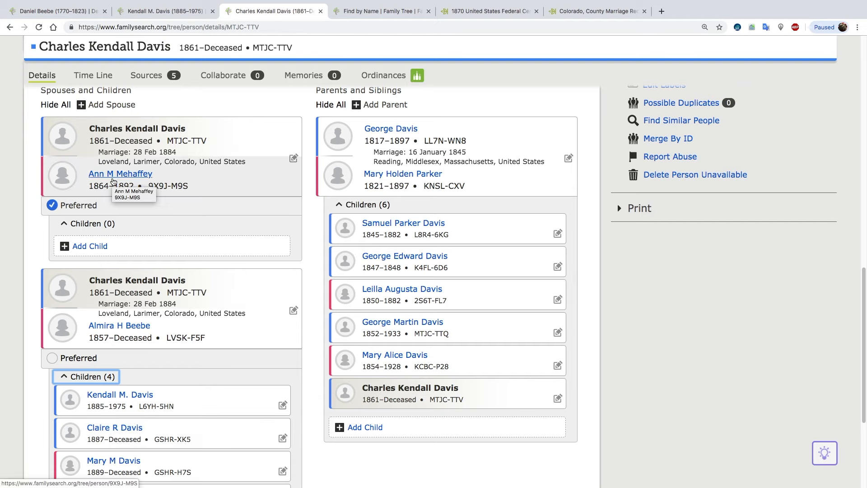
Add the son born in 1885 by his copied ID number as a child of the husband and the wife born in 1864.
{"action": "scroll", "coordinate": [152, 252], "scroll_direction": "down", "scroll_amount": 1}
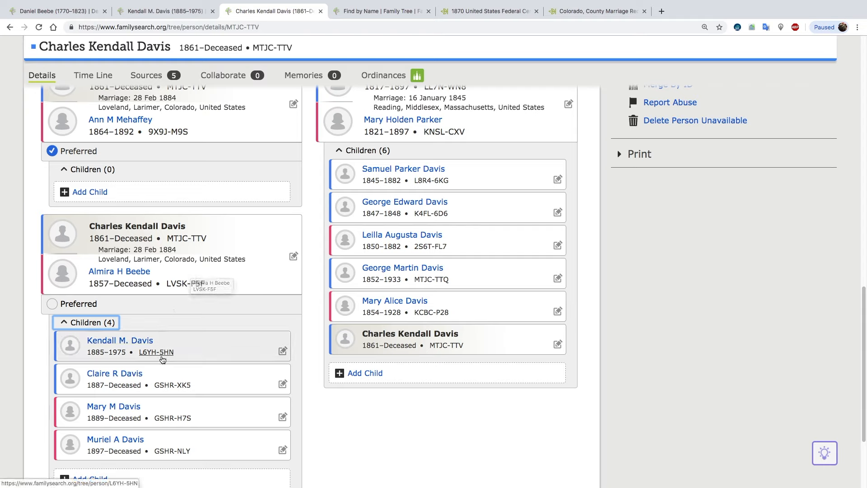
{"action": "left_click", "coordinate": [164, 356]}
{"action": "left_click", "coordinate": [163, 355]}
{"action": "left_click", "coordinate": [97, 195]}
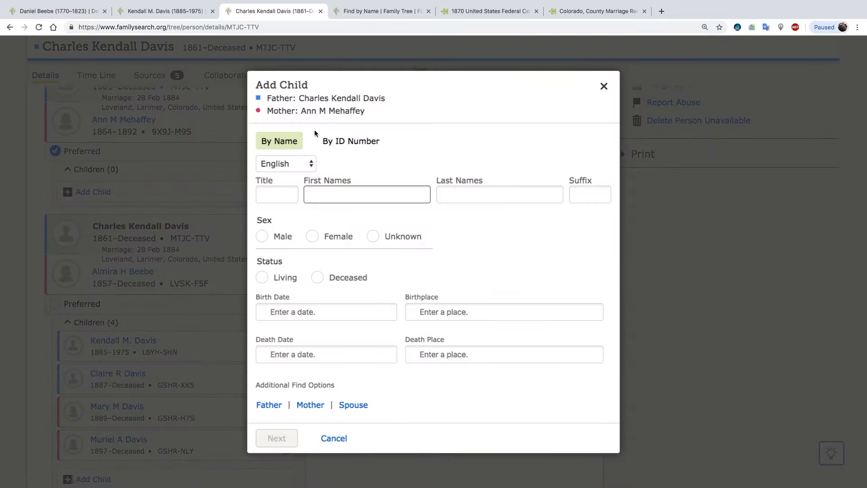
{"action": "left_click", "coordinate": [347, 141]}
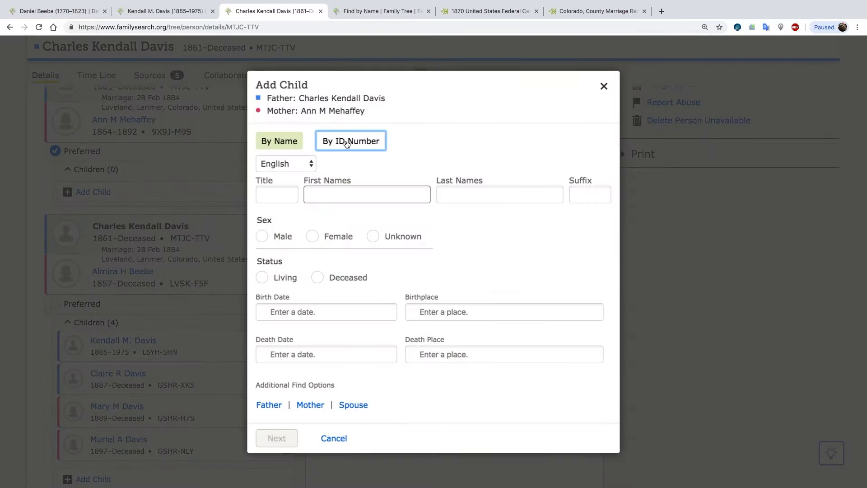
{"action": "right_click", "coordinate": [300, 294]}
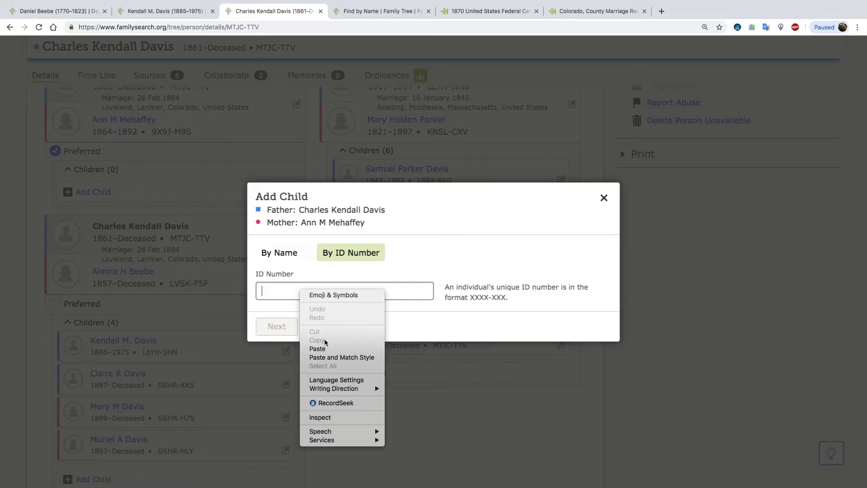
{"action": "left_click", "coordinate": [317, 348]}
{"action": "left_click", "coordinate": [277, 326]}
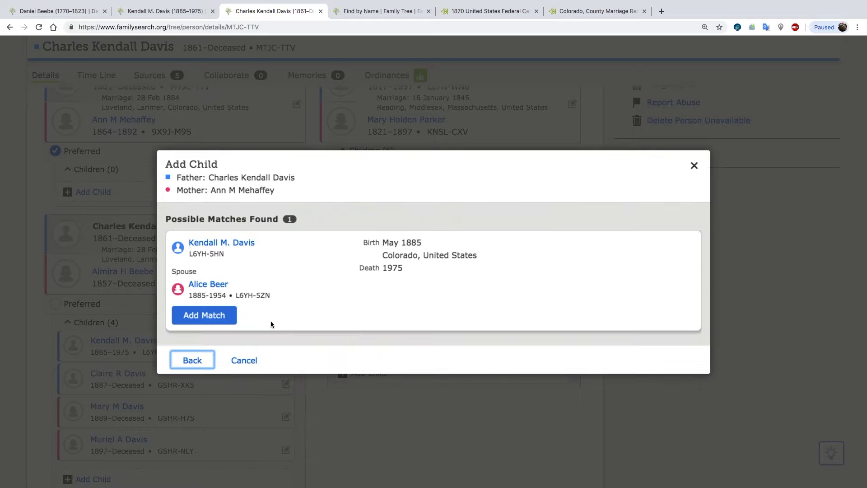
{"action": "left_click", "coordinate": [220, 319]}
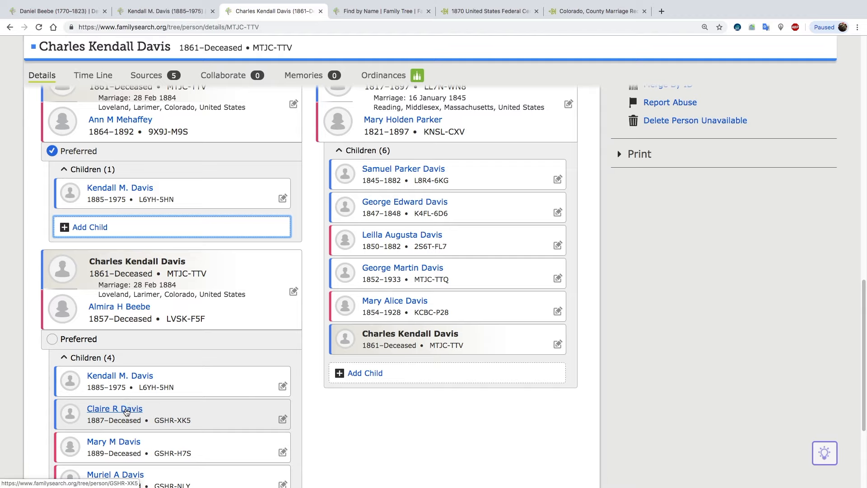
Add the son born in 1887 to the husband and the 1864-born wife using his copied ID number.
{"action": "left_click", "coordinate": [169, 421]}
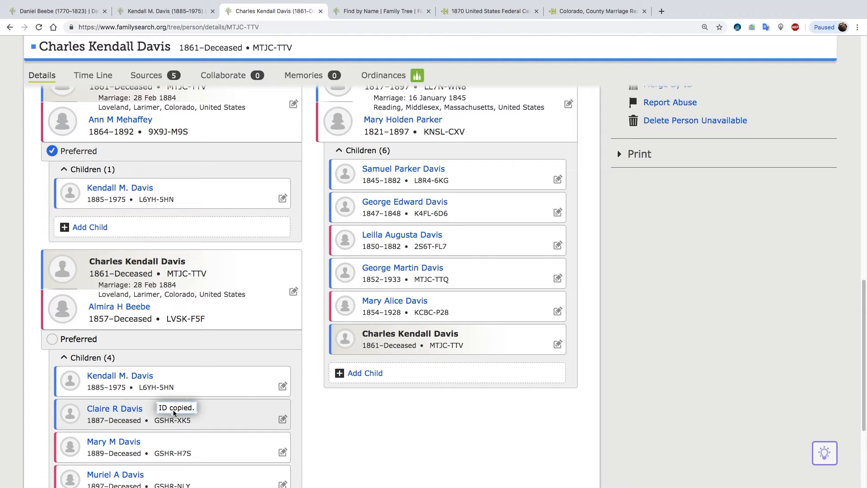
{"action": "left_click", "coordinate": [86, 228]}
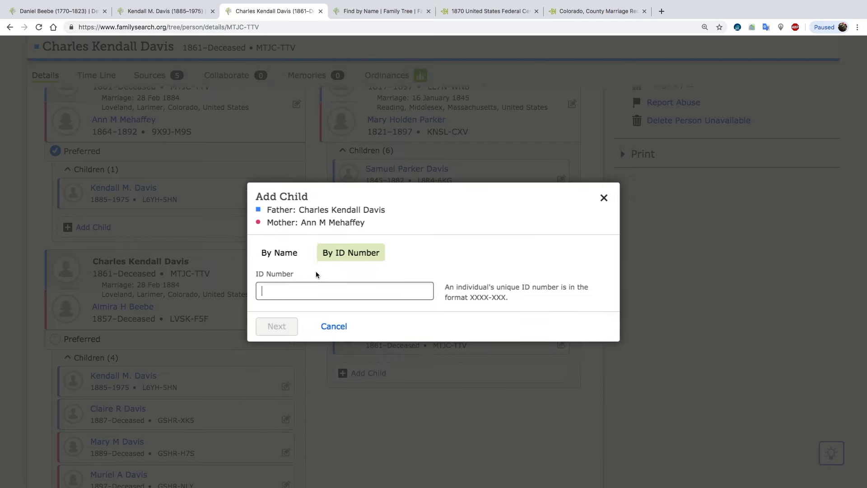
{"action": "right_click", "coordinate": [313, 290]}
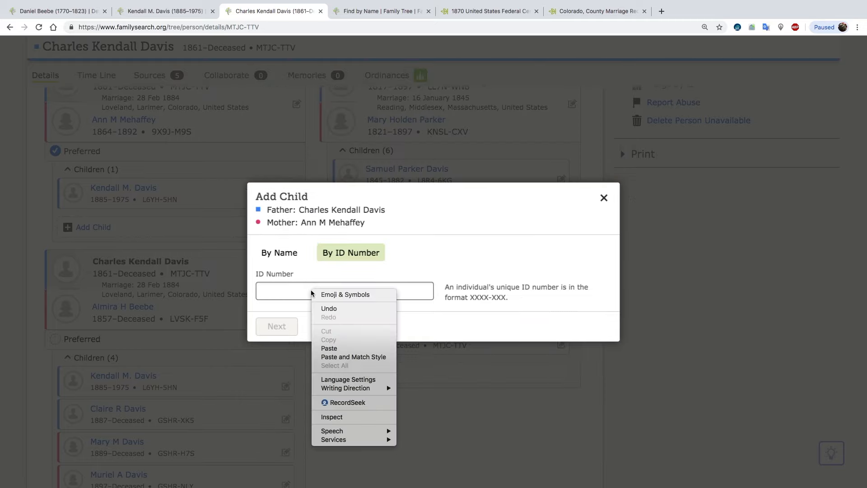
{"action": "left_click", "coordinate": [337, 351]}
{"action": "left_click", "coordinate": [287, 328]}
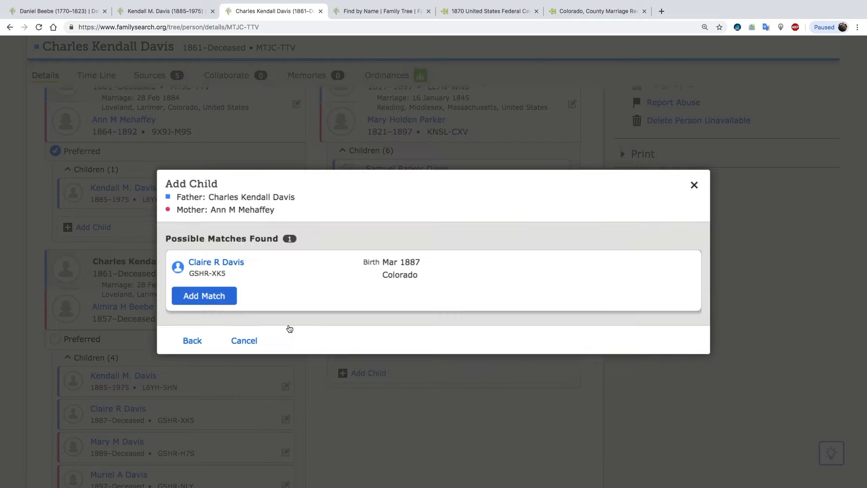
{"action": "left_click", "coordinate": [219, 299]}
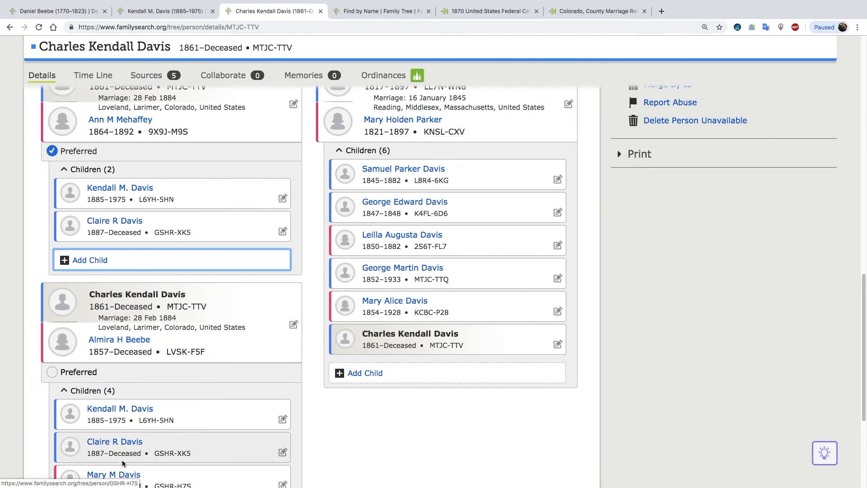
Add the daughter born in 1889 to the husband and the 1864-born wife using her copied ID number.
{"action": "scroll", "coordinate": [121, 460], "scroll_direction": "down", "scroll_amount": 3}
{"action": "left_click", "coordinate": [114, 396]}
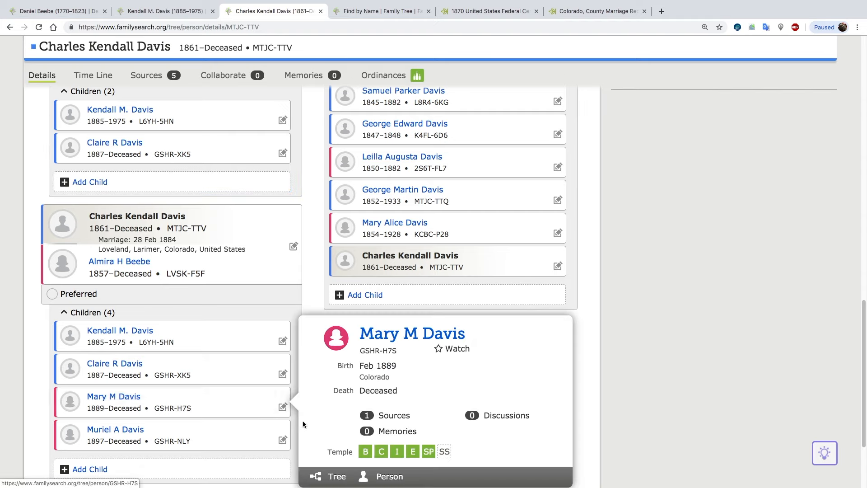
{"action": "left_click", "coordinate": [174, 407]}
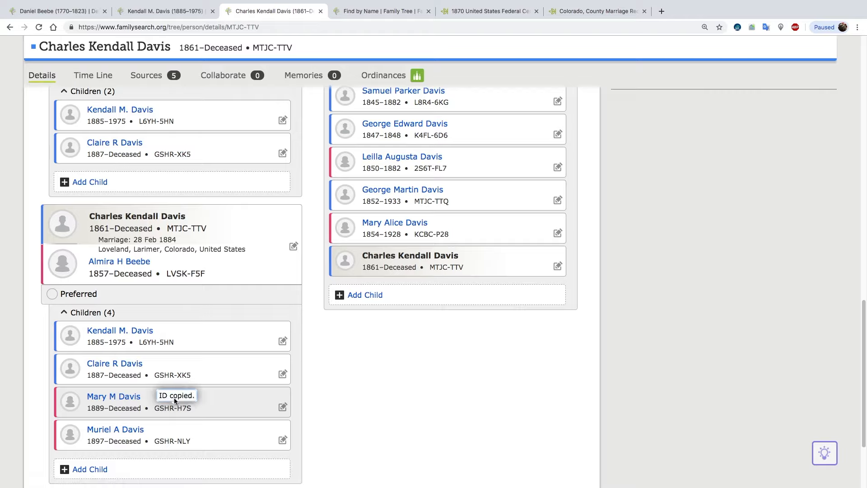
{"action": "left_click", "coordinate": [93, 184]}
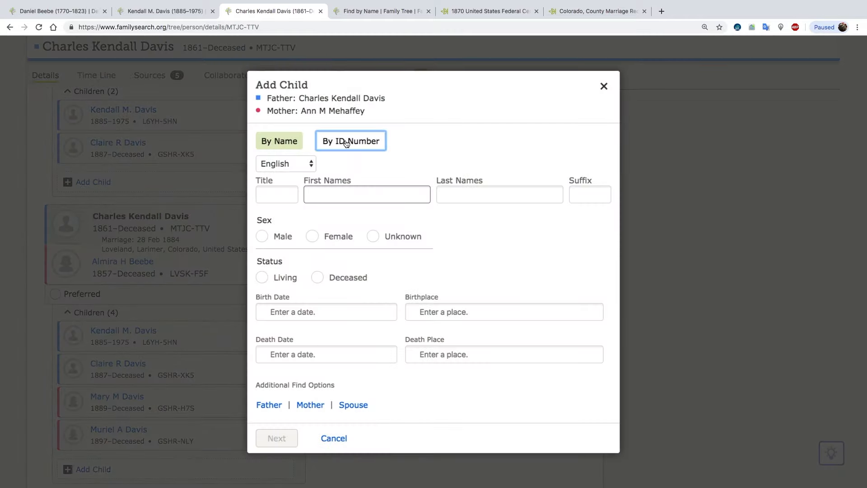
{"action": "left_click", "coordinate": [377, 142]}
{"action": "right_click", "coordinate": [299, 295]}
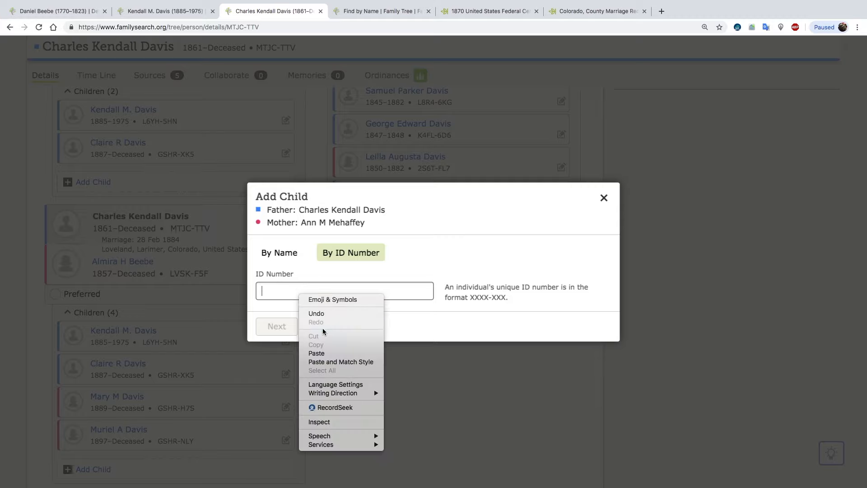
{"action": "left_click", "coordinate": [317, 353]}
{"action": "left_click", "coordinate": [278, 326]}
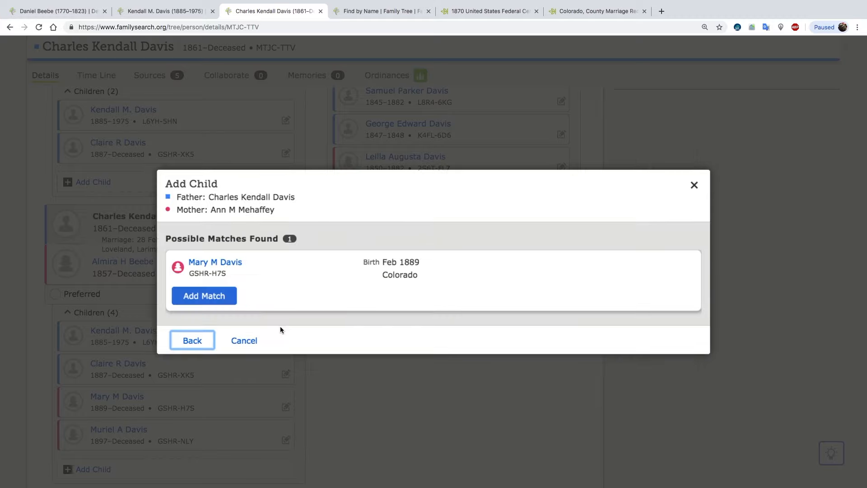
{"action": "left_click", "coordinate": [209, 298]}
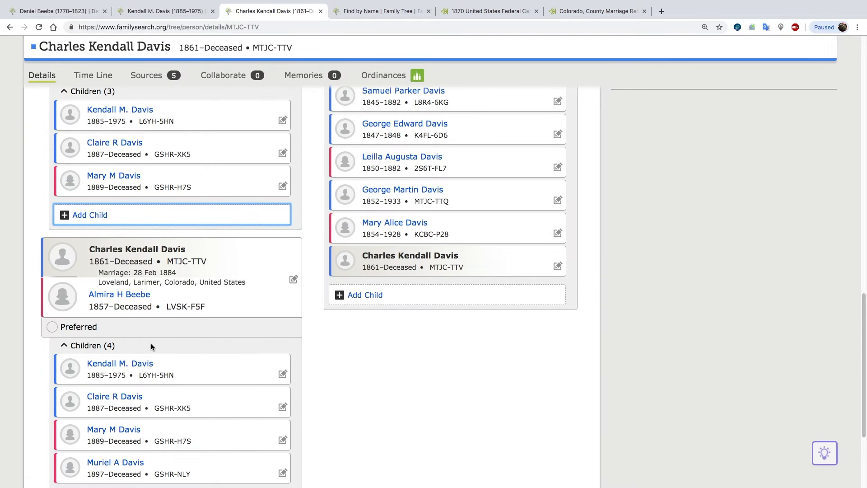
Remove the parent-child relationship linking the son born in 1885 to the husband and the 1857-born wife, giving a reason for the change.
{"action": "scroll", "coordinate": [152, 346], "scroll_direction": "down", "scroll_amount": 3}
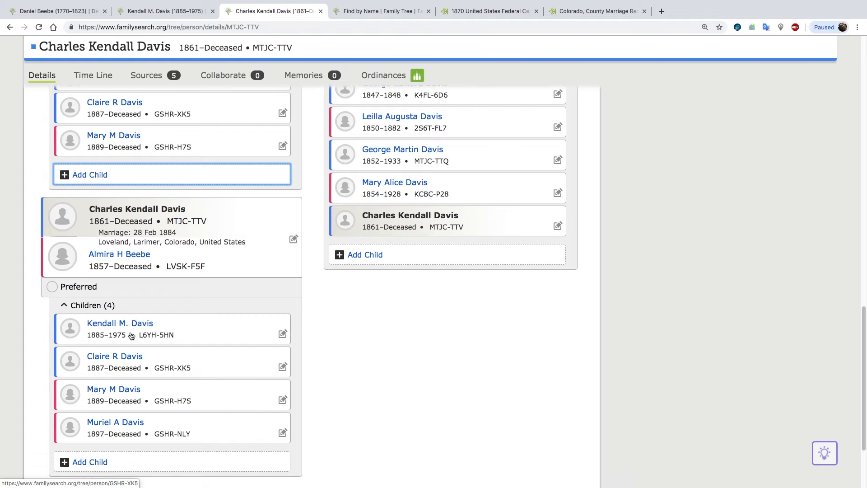
{"action": "left_click", "coordinate": [283, 334]}
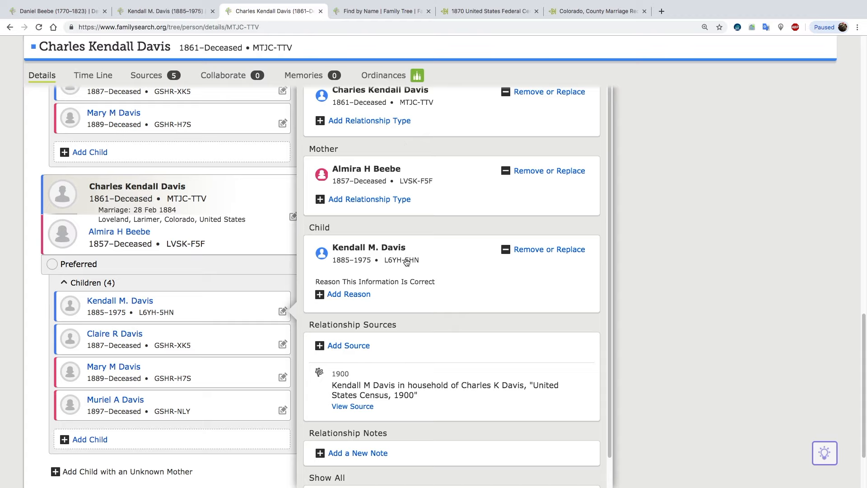
{"action": "left_click", "coordinate": [556, 252]}
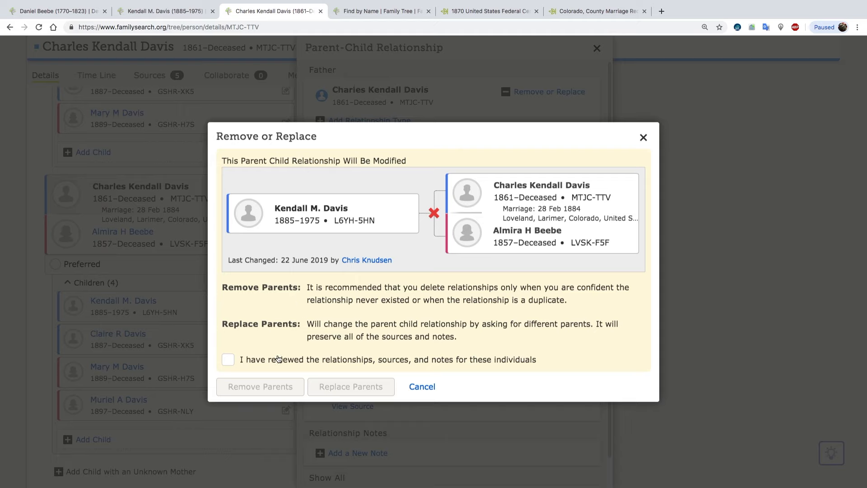
{"action": "left_click", "coordinate": [229, 360]}
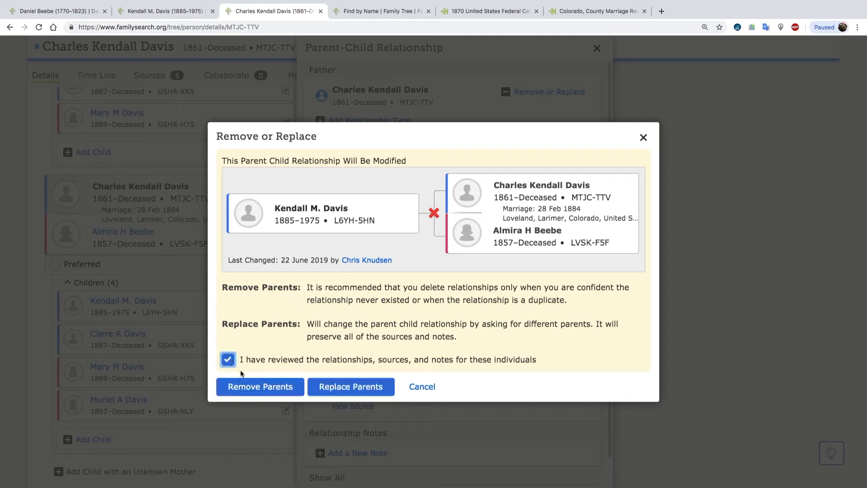
{"action": "left_click", "coordinate": [264, 392]}
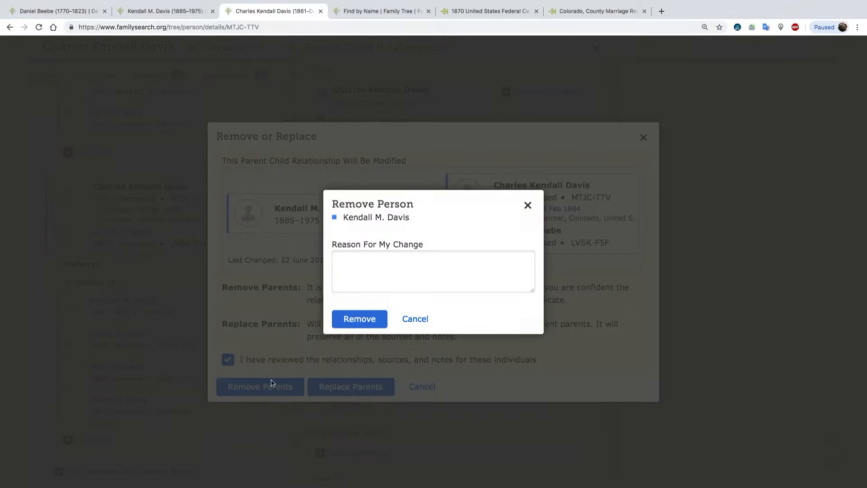
{"action": "left_click", "coordinate": [387, 270]}
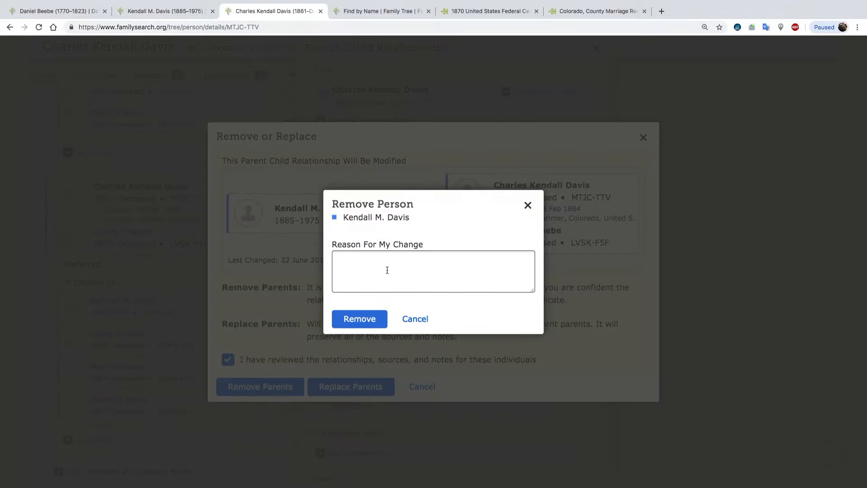
{"action": "type", "text": "mom"}
{"action": "left_click", "coordinate": [370, 318]}
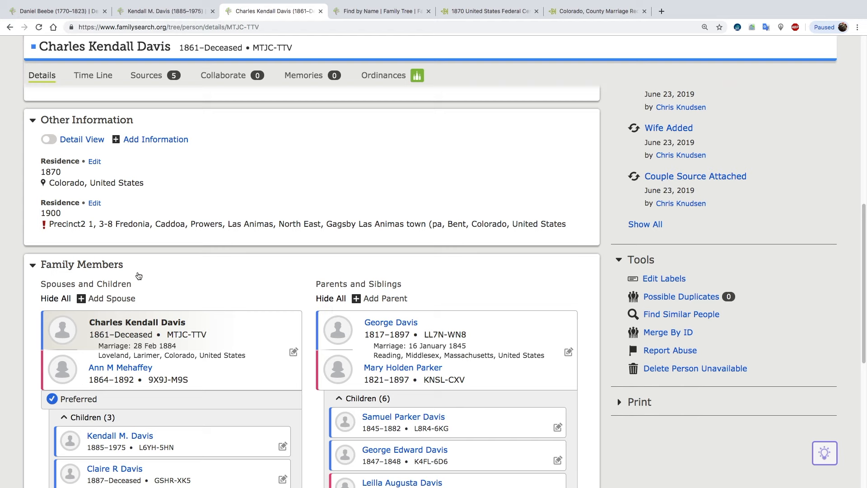
Remove the son born in 1887 from the husband and the 1857-born wife, after marking the relationships, sources and notes as reviewed.
{"action": "scroll", "coordinate": [178, 306], "scroll_direction": "down", "scroll_amount": 6}
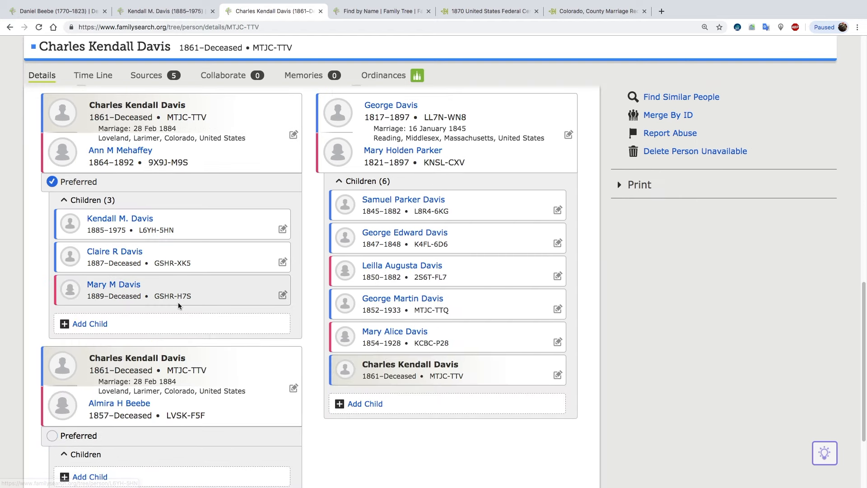
{"action": "left_click", "coordinate": [96, 382]}
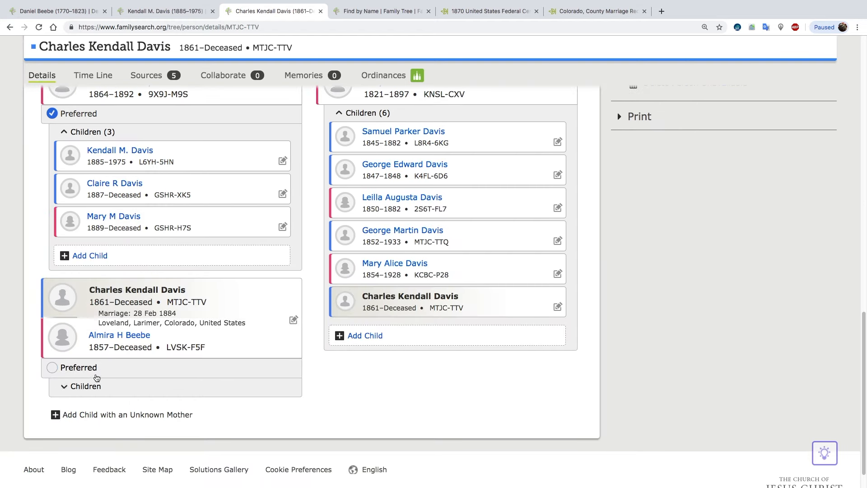
{"action": "left_click", "coordinate": [80, 387]}
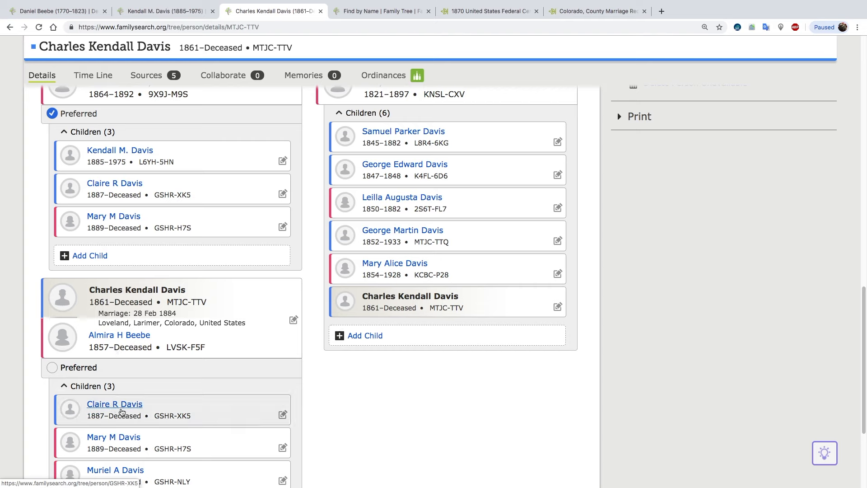
{"action": "left_click", "coordinate": [283, 415]}
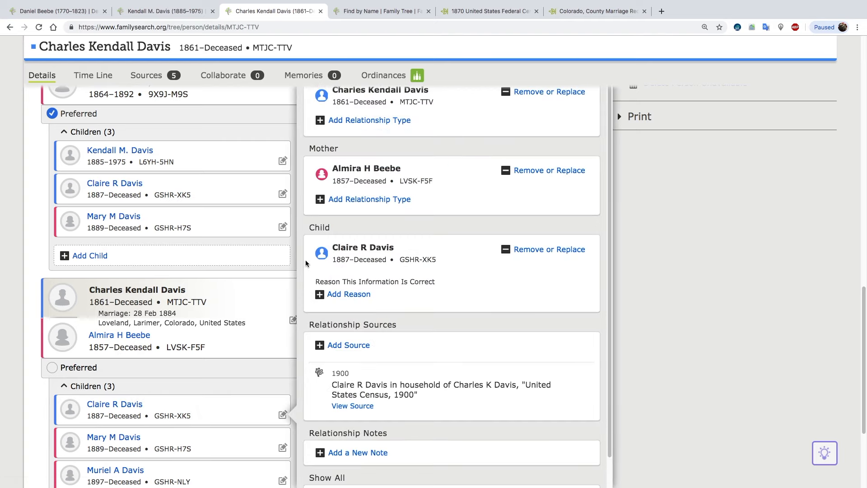
{"action": "left_click", "coordinate": [548, 249]}
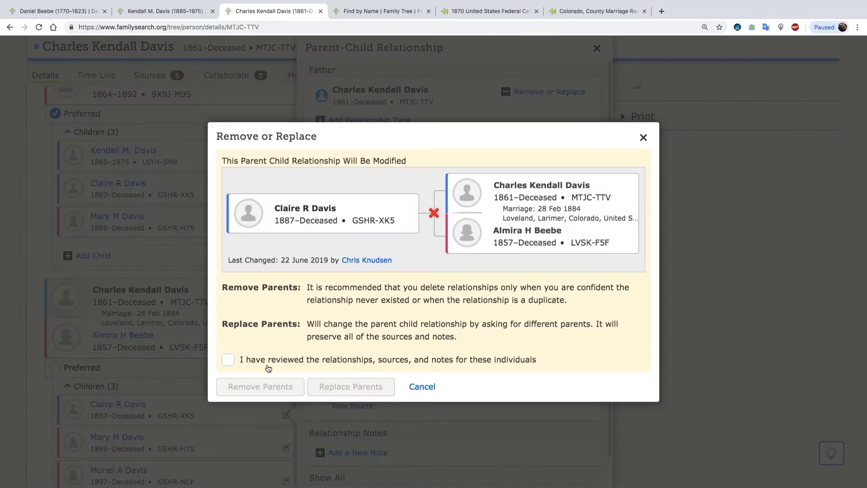
{"action": "left_click", "coordinate": [228, 361]}
{"action": "left_click", "coordinate": [259, 391]}
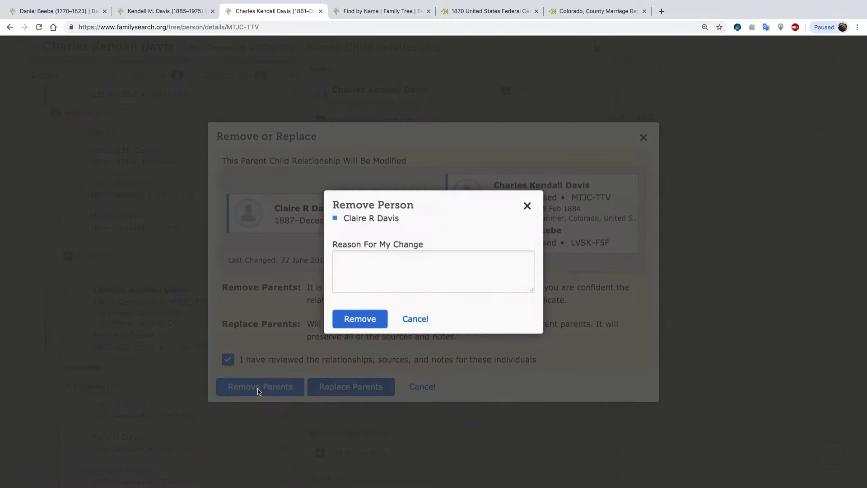
{"action": "left_click", "coordinate": [370, 277]}
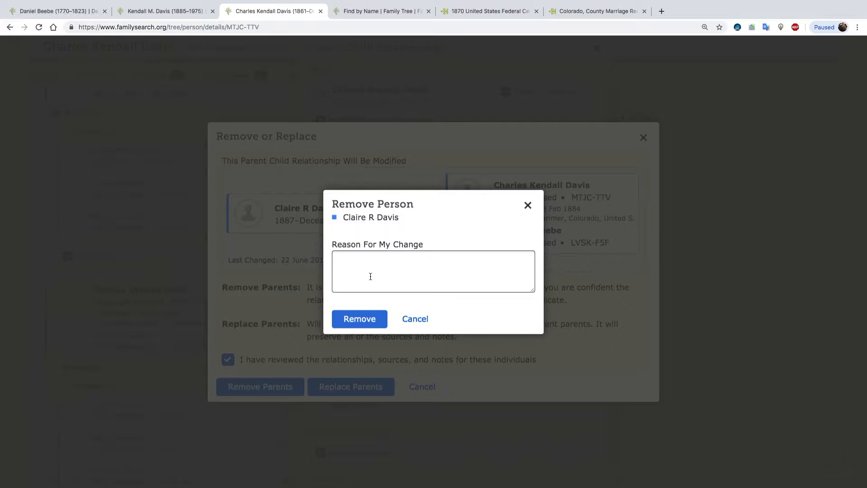
{"action": "left_click", "coordinate": [366, 319]}
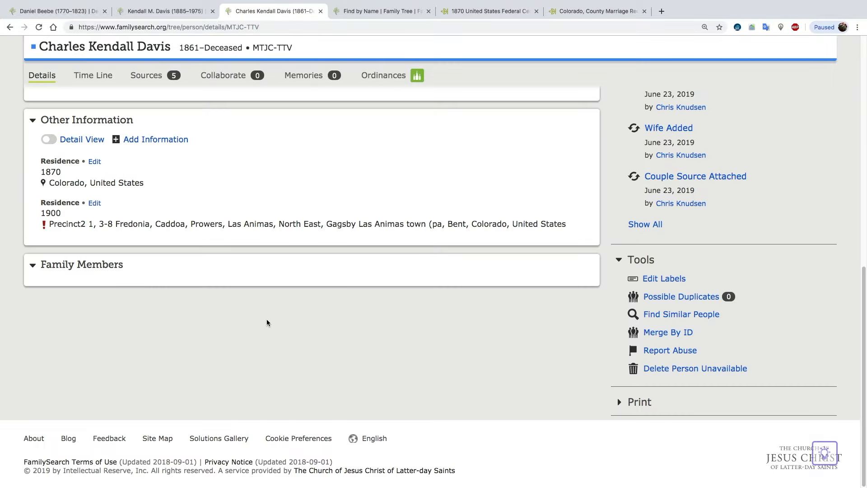
Remove the daughter born in 1889 from the husband and the 1857-born wife, marking the relationships, sources and notes as reviewed.
{"action": "scroll", "coordinate": [239, 340], "scroll_direction": "down", "scroll_amount": 2}
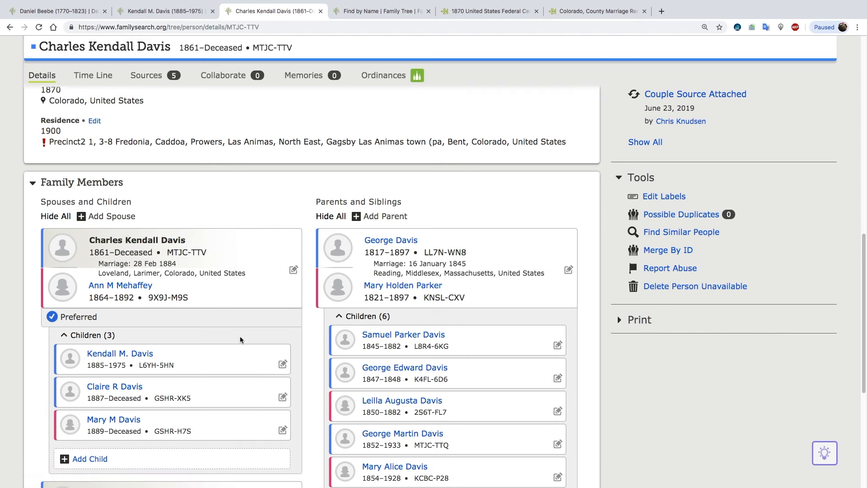
{"action": "scroll", "coordinate": [240, 339], "scroll_direction": "down", "scroll_amount": 4}
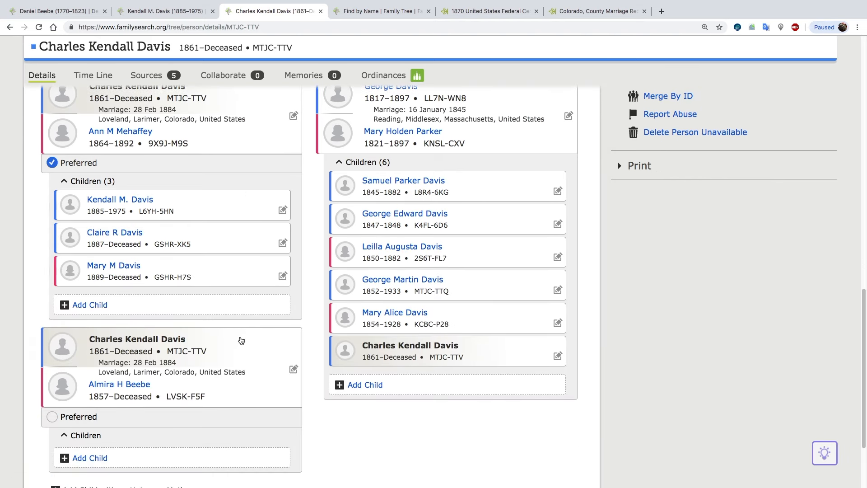
{"action": "scroll", "coordinate": [241, 340], "scroll_direction": "down", "scroll_amount": 2}
{"action": "left_click", "coordinate": [66, 365]}
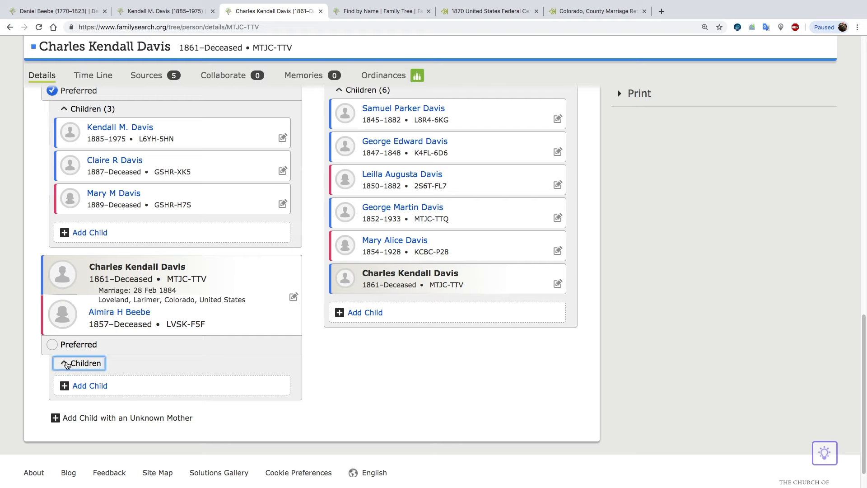
{"action": "left_click", "coordinate": [65, 363]}
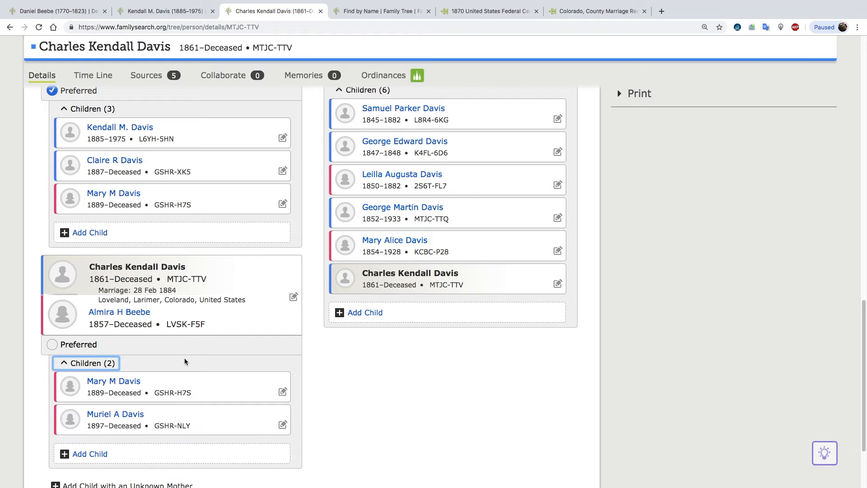
{"action": "left_click", "coordinate": [282, 391]}
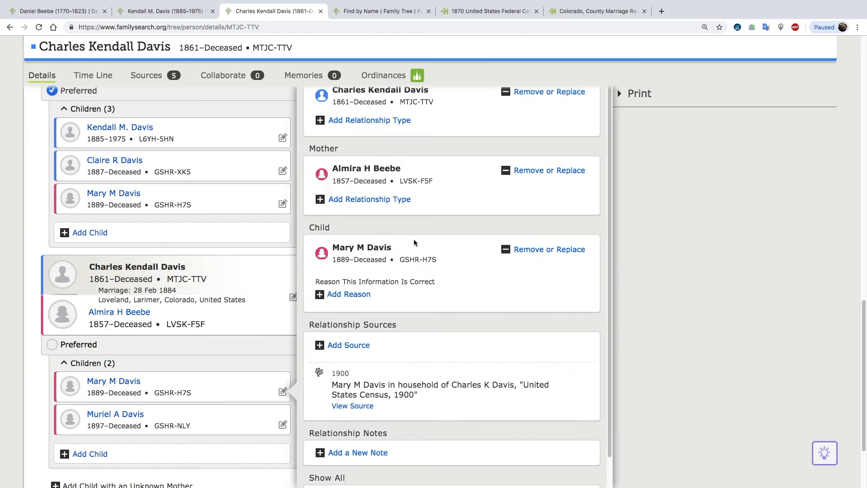
{"action": "left_click", "coordinate": [535, 253]}
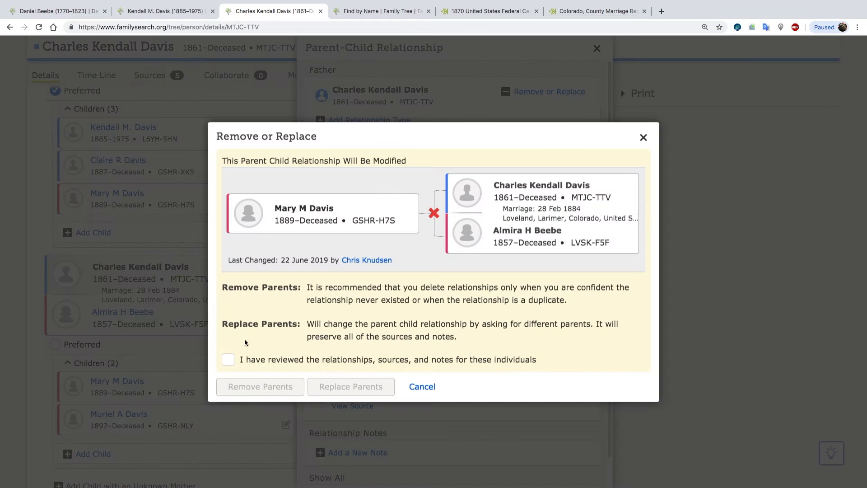
{"action": "left_click", "coordinate": [229, 360]}
{"action": "left_click", "coordinate": [252, 386]}
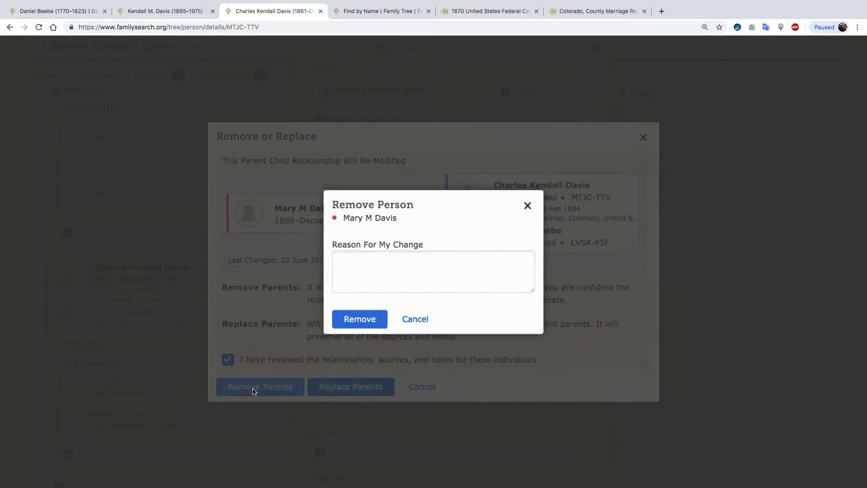
{"action": "left_click", "coordinate": [364, 269]}
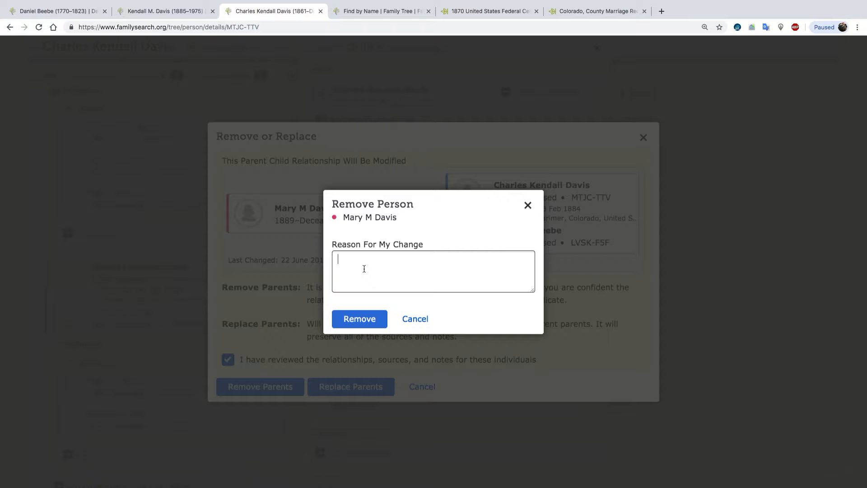
{"action": "left_click", "coordinate": [359, 319]}
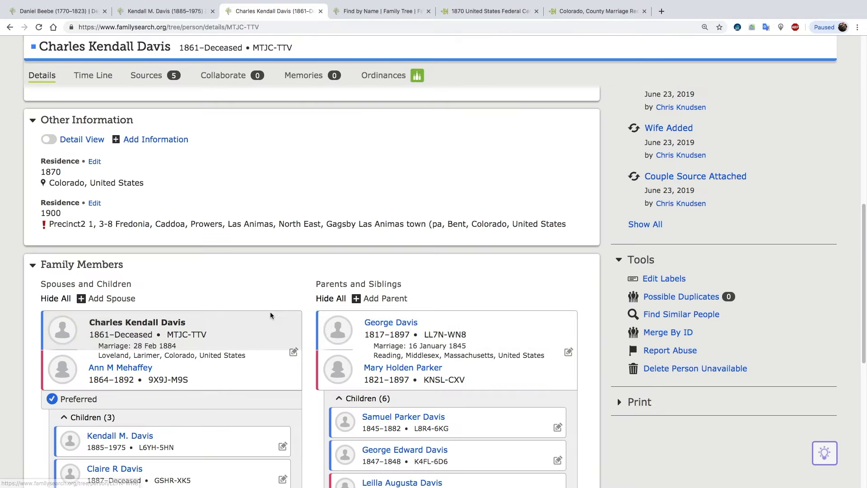
Reload the child list under the 1857-born wife to check which children are still linked to her.
{"action": "scroll", "coordinate": [227, 319], "scroll_direction": "down", "scroll_amount": 6}
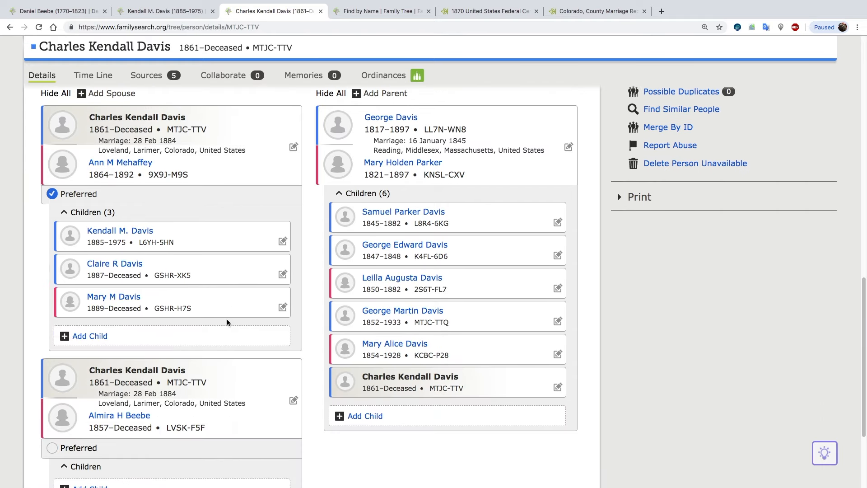
{"action": "left_click", "coordinate": [79, 400]}
{"action": "left_click", "coordinate": [80, 399]}
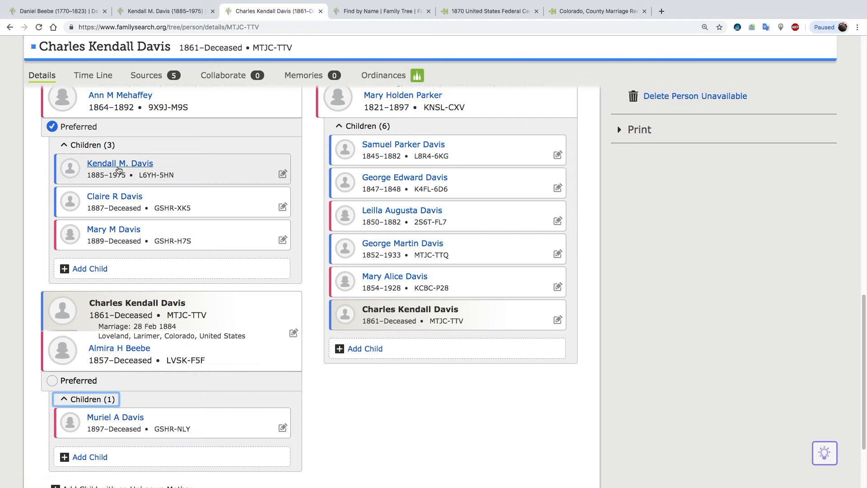
Open the 1864-born wife's person page, and from her family members open the page of her father, born in 1827.
{"action": "scroll", "coordinate": [151, 244], "scroll_direction": "up", "scroll_amount": 2}
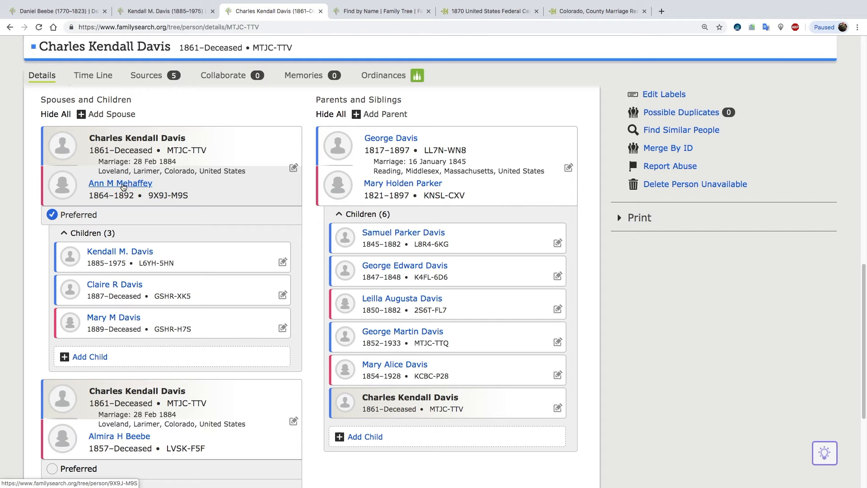
{"action": "mouse_move", "coordinate": [123, 187]}
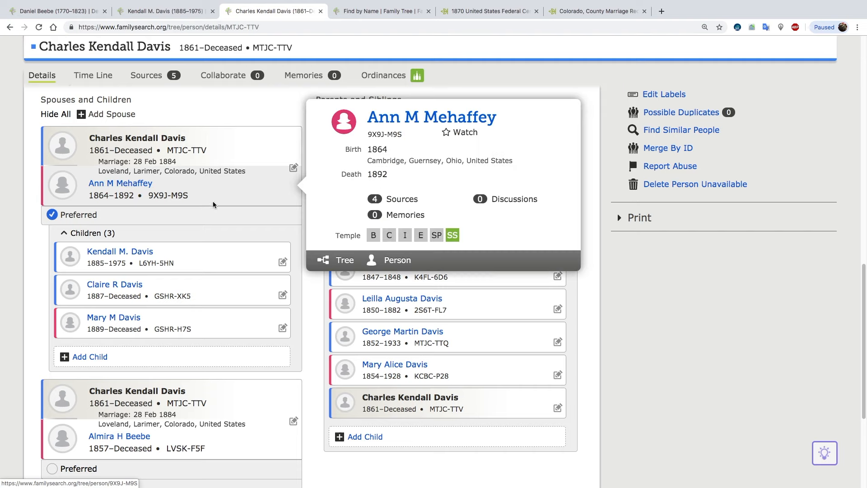
{"action": "left_click", "coordinate": [399, 312]}
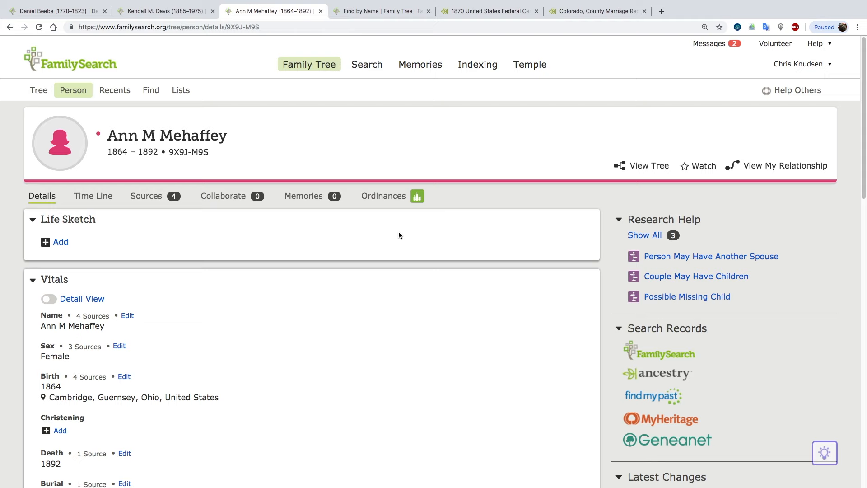
{"action": "scroll", "coordinate": [332, 273], "scroll_direction": "down", "scroll_amount": 10}
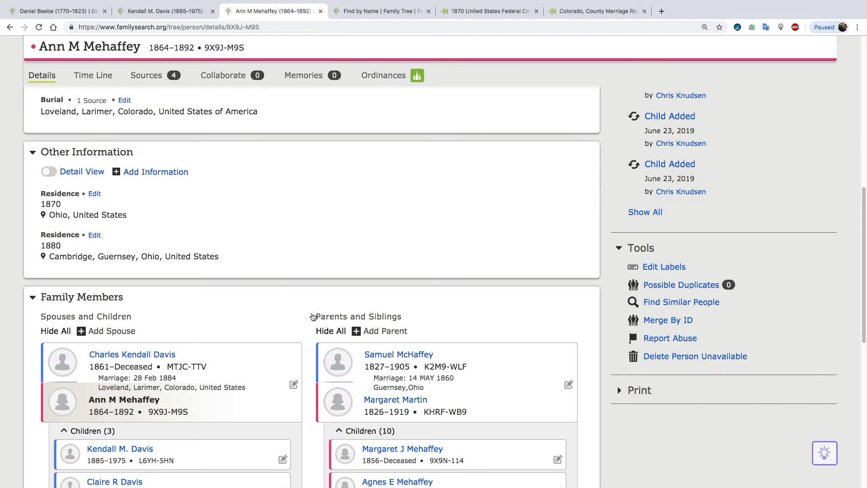
{"action": "left_click", "coordinate": [411, 356]}
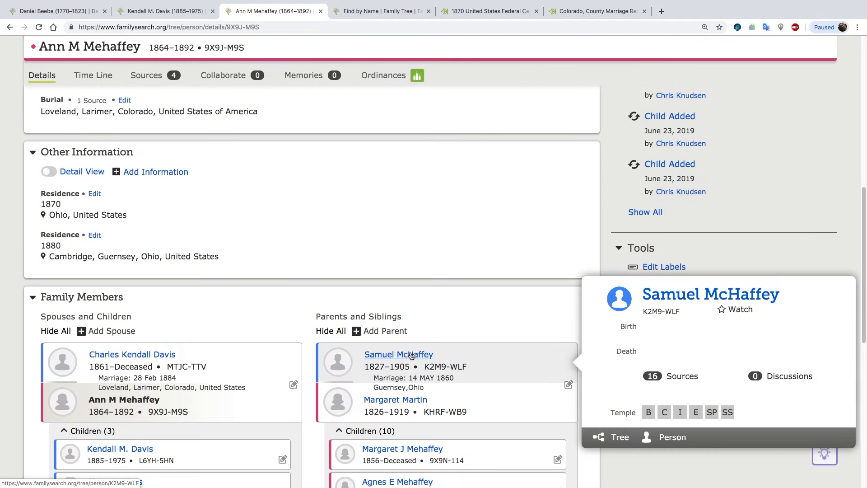
{"action": "left_click", "coordinate": [670, 438]}
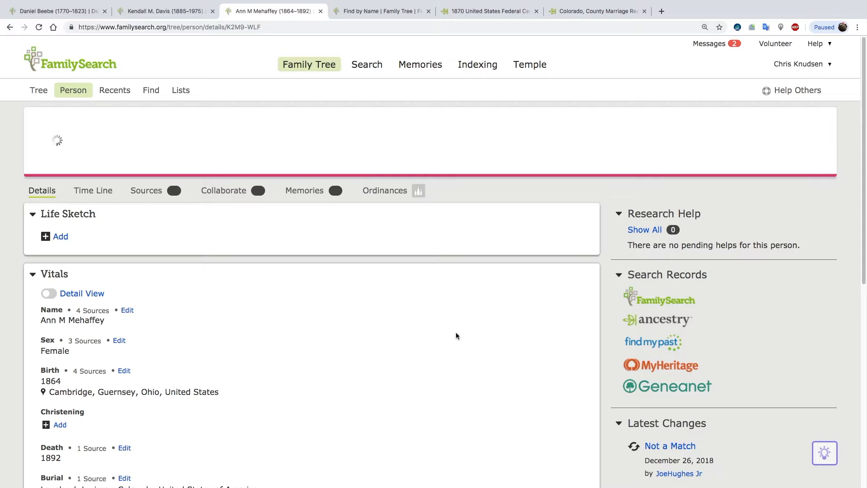
Check the account holder's relationship to the wife's father, and display his descendancy tree.
{"action": "left_click", "coordinate": [759, 166]}
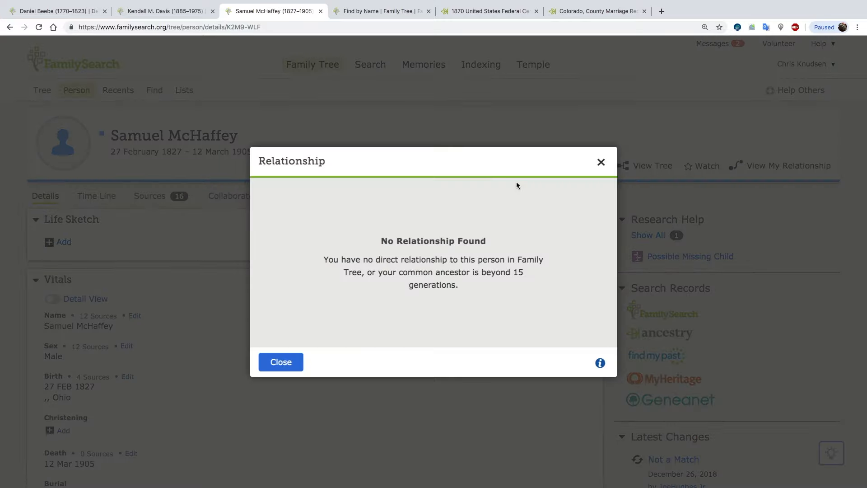
{"action": "left_click", "coordinate": [280, 362]}
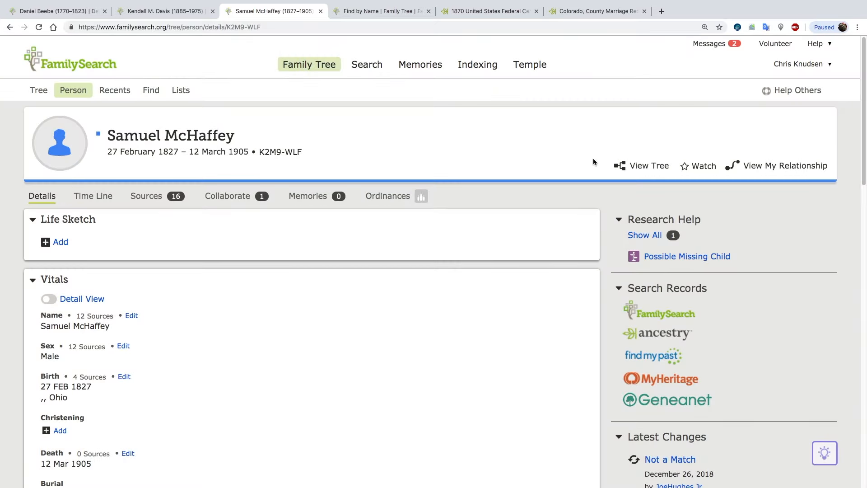
{"action": "left_click", "coordinate": [639, 167]}
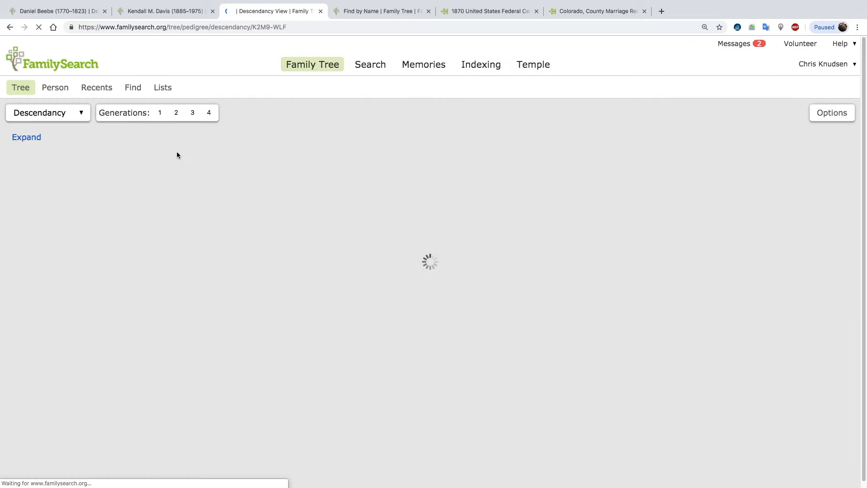
Show the father's tree as a fan chart, and recentre the chart on his wife, born in 1826.
{"action": "left_click", "coordinate": [57, 113]}
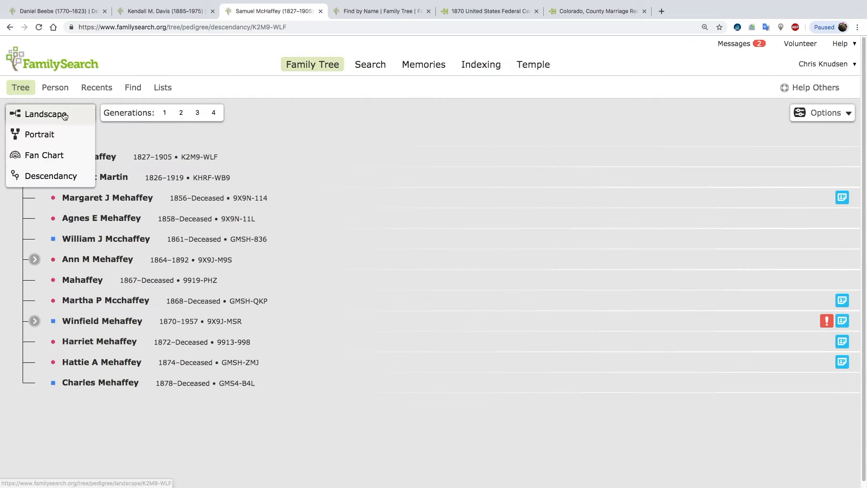
{"action": "left_click", "coordinate": [41, 155]}
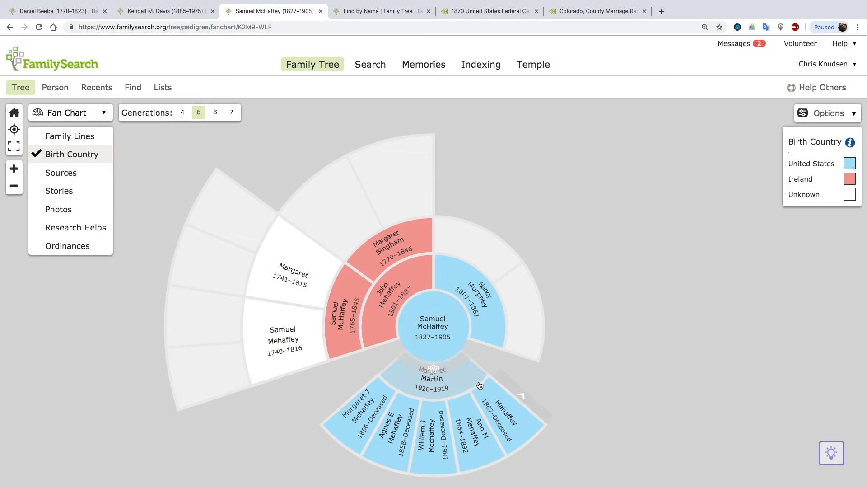
{"action": "left_click", "coordinate": [438, 389]}
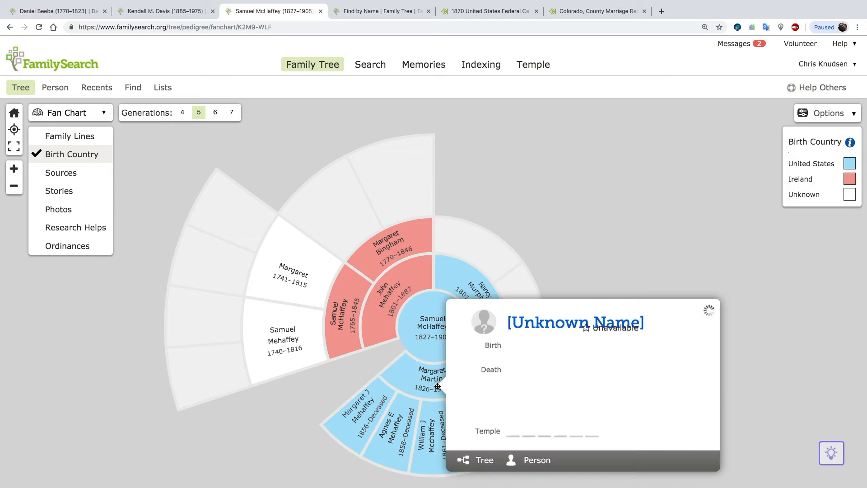
{"action": "left_click", "coordinate": [485, 462]}
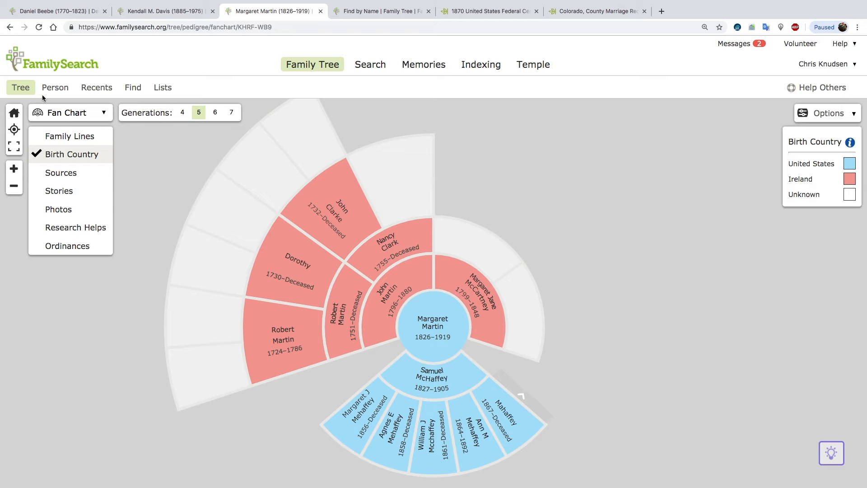
Close the fan chart page, and reload the page of the son born in 1885 to check his parents and siblings.
{"action": "left_click", "coordinate": [320, 14]}
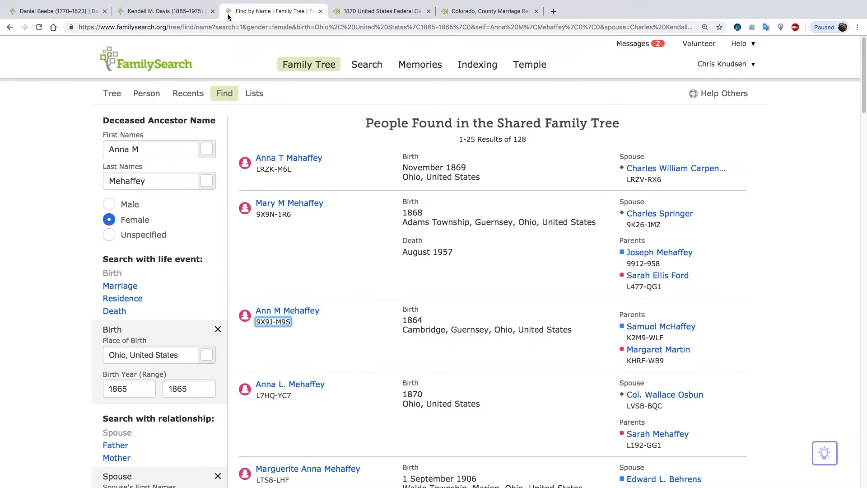
{"action": "left_click", "coordinate": [178, 14]}
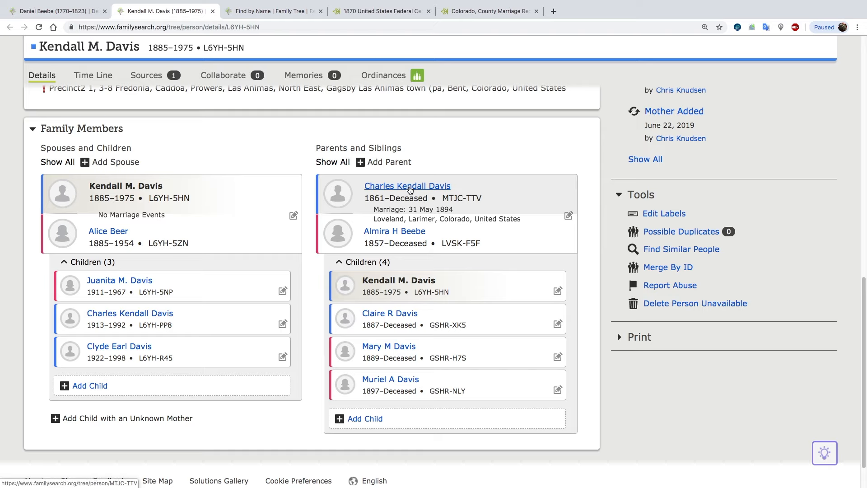
{"action": "left_click", "coordinate": [39, 27]}
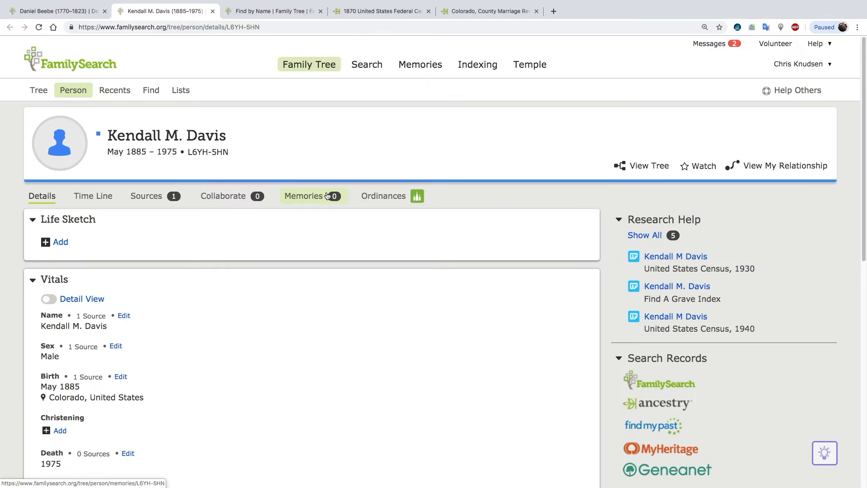
{"action": "scroll", "coordinate": [239, 204], "scroll_direction": "down", "scroll_amount": 7}
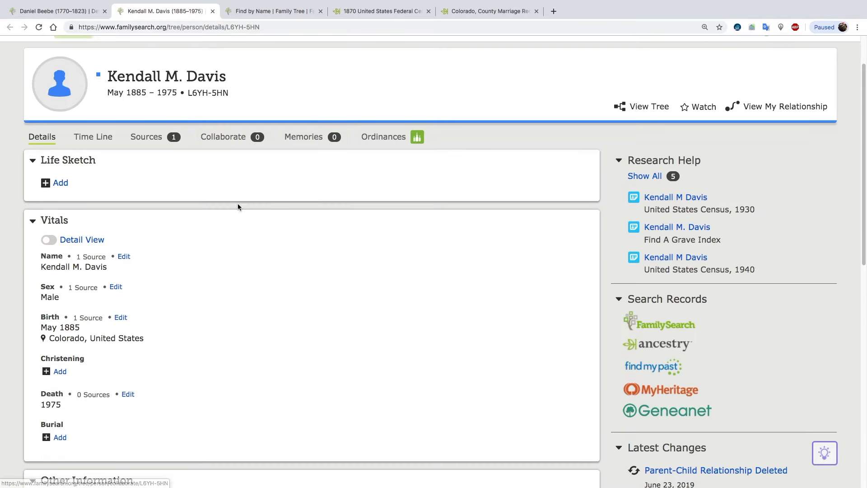
{"action": "scroll", "coordinate": [238, 206], "scroll_direction": "up", "scroll_amount": 6}
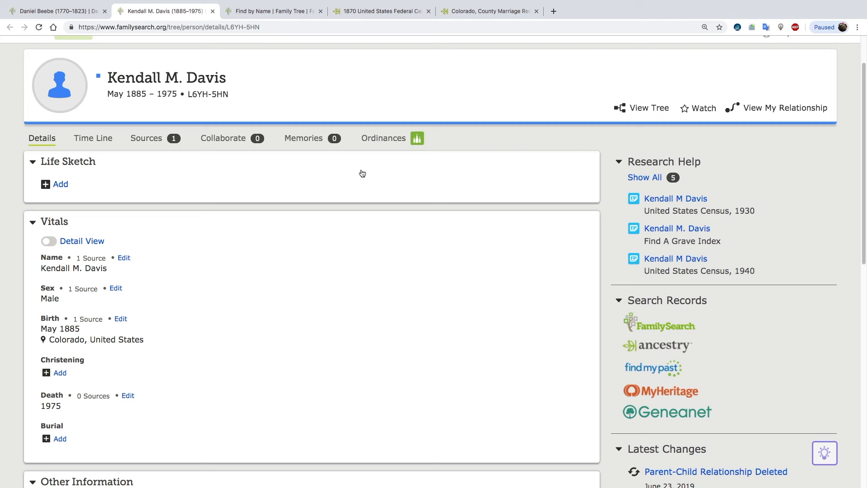
{"action": "scroll", "coordinate": [234, 309], "scroll_direction": "down", "scroll_amount": 5}
{"action": "scroll", "coordinate": [234, 312], "scroll_direction": "down", "scroll_amount": 3}
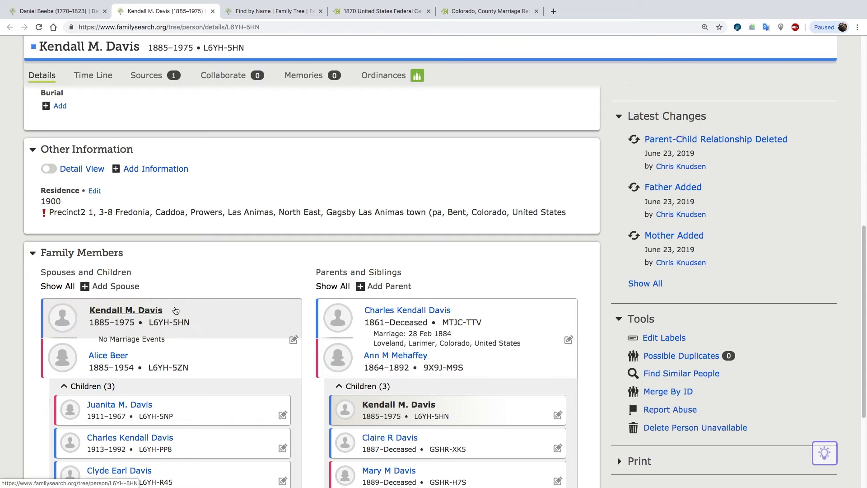
{"action": "scroll", "coordinate": [280, 406], "scroll_direction": "down", "scroll_amount": 1}
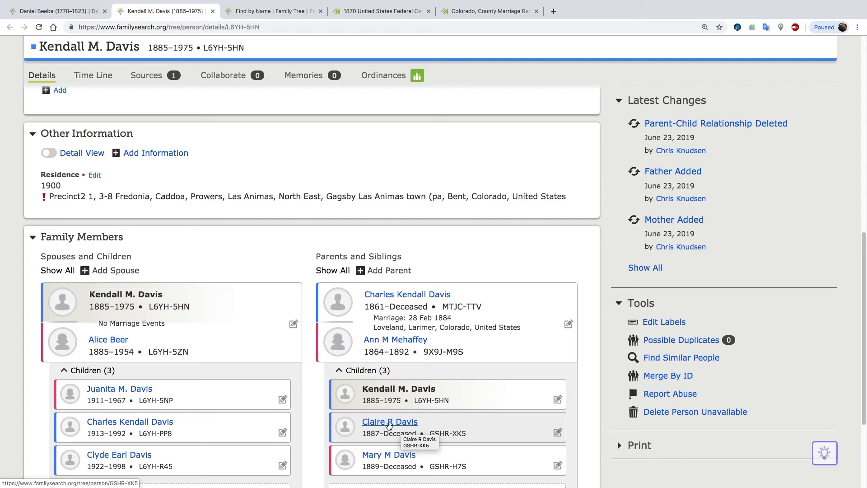
Open the person page of the brother born in 1887 in a new tab, and close the name search, 1870 census and Colorado marriage tabs.
{"action": "left_click", "coordinate": [388, 424]}
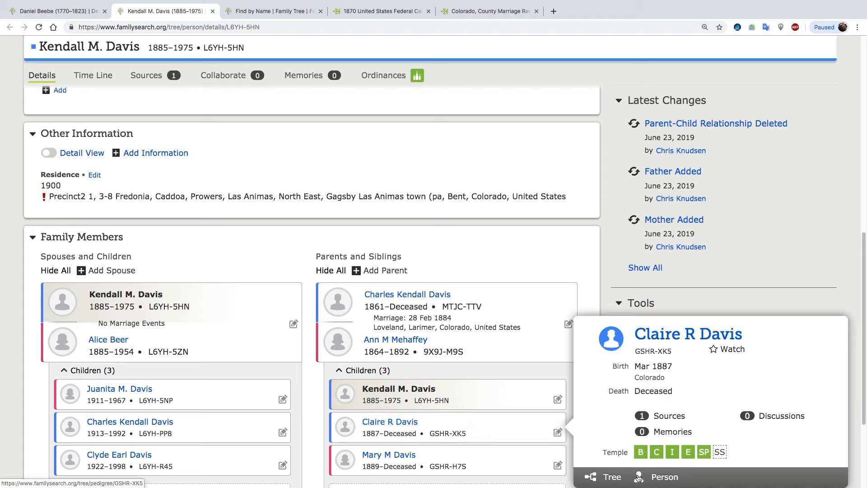
{"action": "right_click", "coordinate": [664, 478]}
{"action": "left_click", "coordinate": [691, 347]}
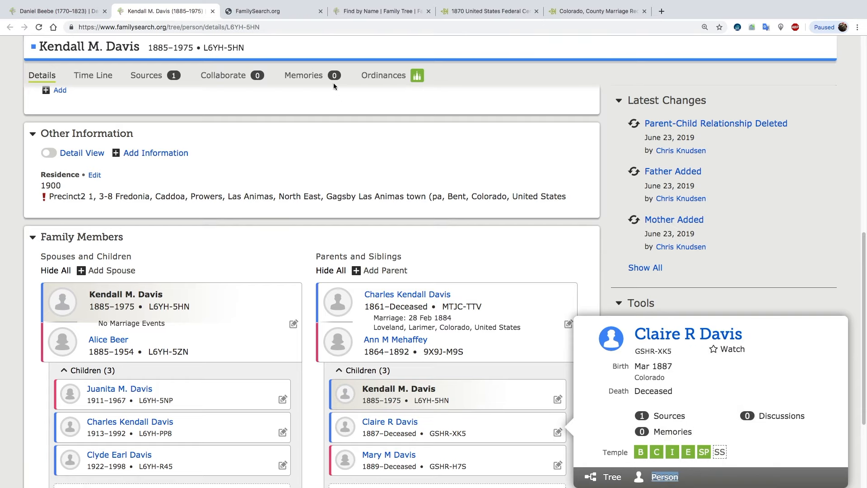
{"action": "left_click", "coordinate": [277, 11]}
{"action": "left_click", "coordinate": [428, 11]}
{"action": "left_click", "coordinate": [429, 11]}
{"action": "left_click", "coordinate": [429, 11]}
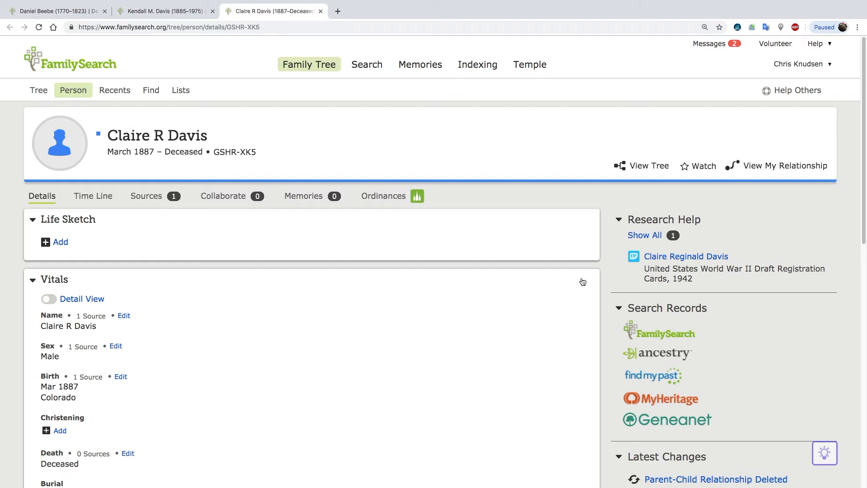
Examine the details of the brother's record hint from the United States World War II Draft Registration Cards, 1942.
{"action": "left_click", "coordinate": [677, 264]}
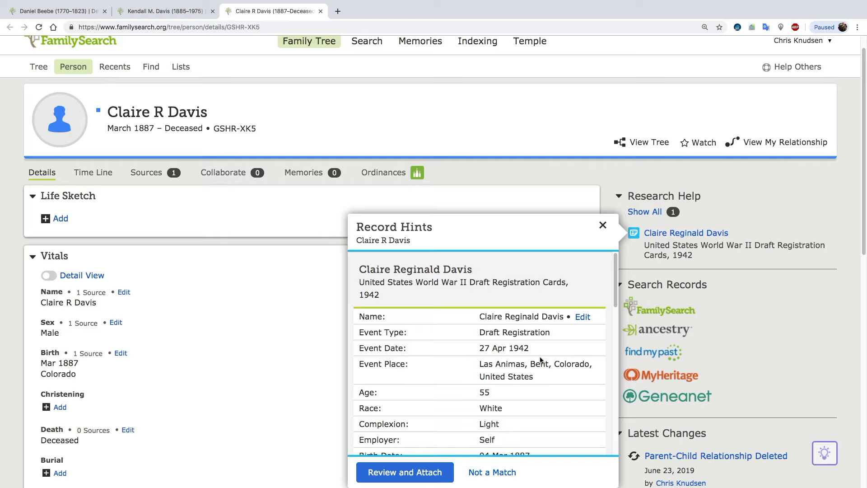
{"action": "scroll", "coordinate": [538, 370], "scroll_direction": "up", "scroll_amount": 1}
{"action": "scroll", "coordinate": [538, 373], "scroll_direction": "down", "scroll_amount": 2}
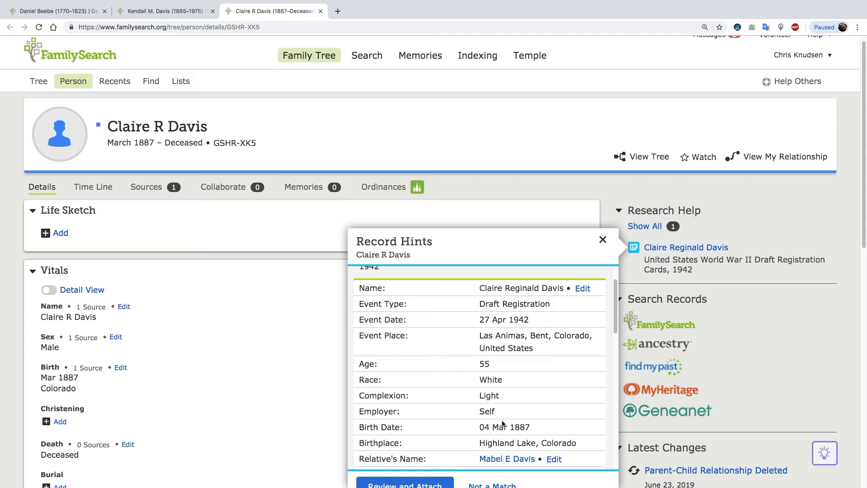
{"action": "scroll", "coordinate": [502, 423], "scroll_direction": "down", "scroll_amount": 2}
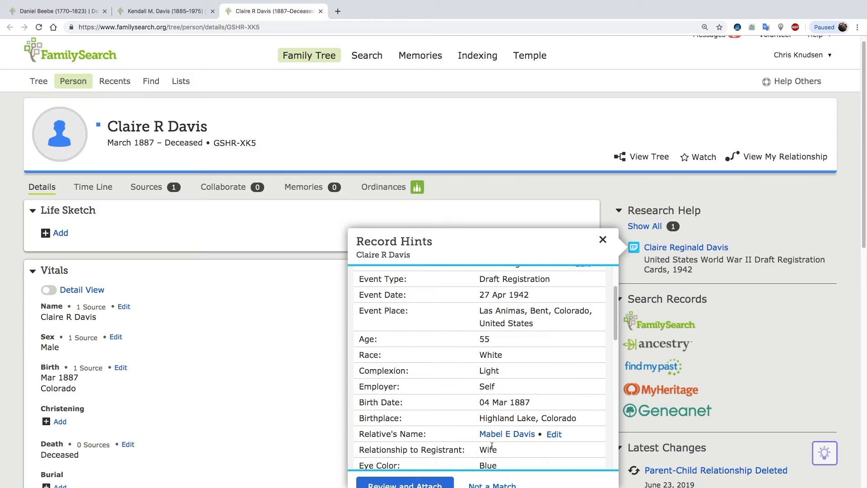
{"action": "scroll", "coordinate": [287, 381], "scroll_direction": "down", "scroll_amount": 3}
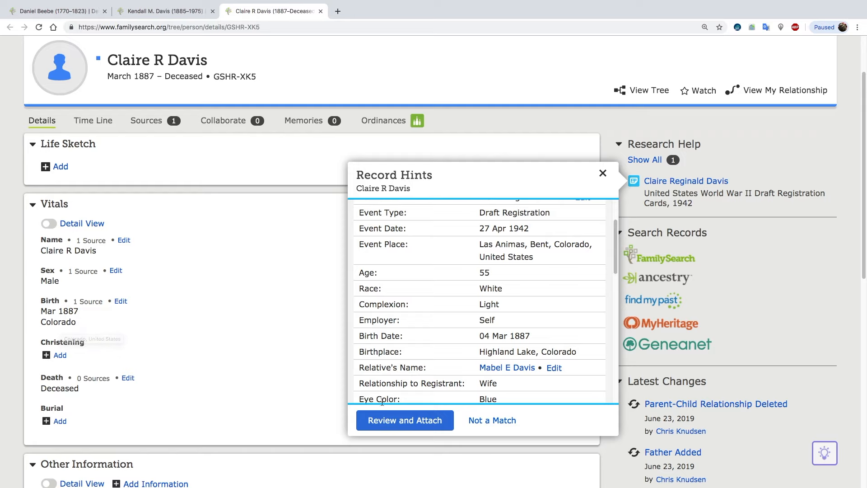
Attach the 1942 draft registration record to the brother with its draft registration and residence events, and open the record's details.
{"action": "left_click", "coordinate": [423, 420]}
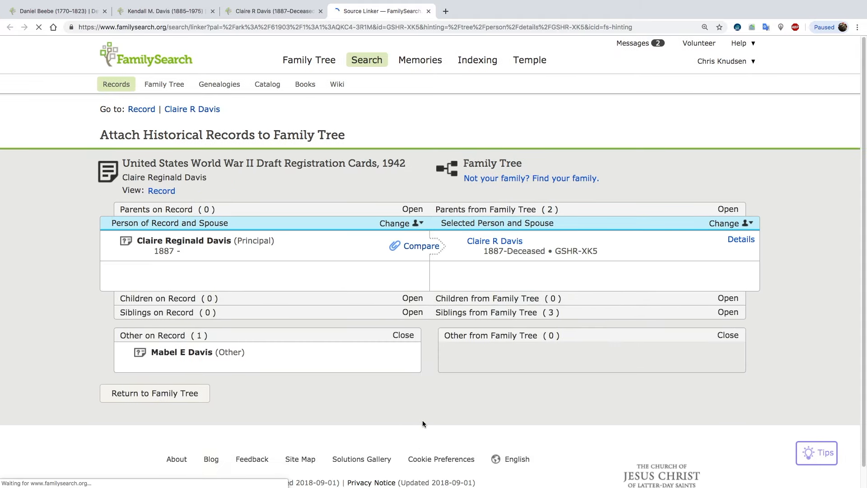
{"action": "left_click", "coordinate": [429, 367]}
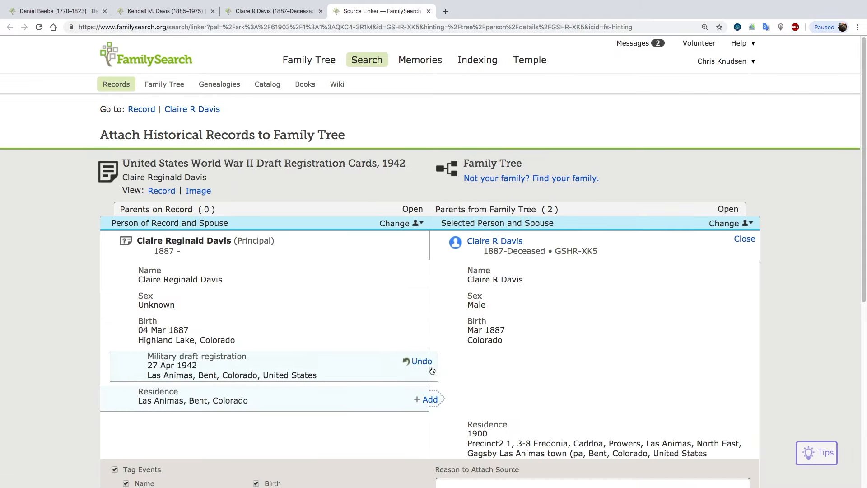
{"action": "left_click", "coordinate": [430, 400]}
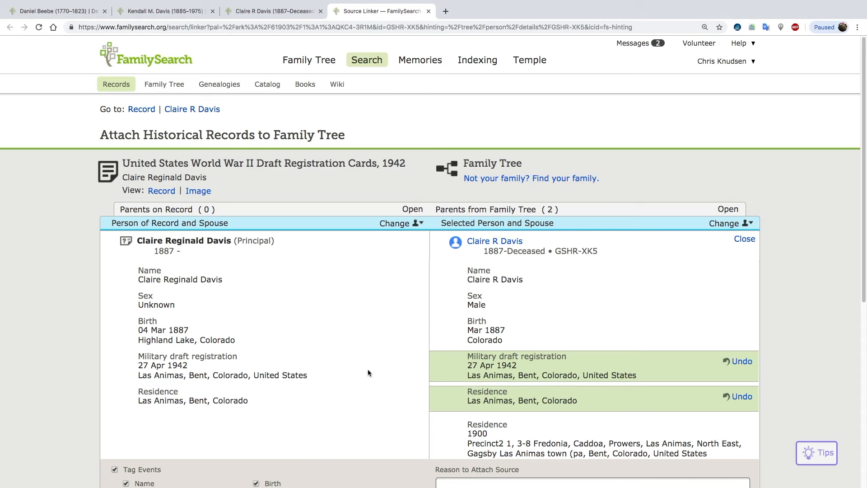
{"action": "scroll", "coordinate": [368, 370], "scroll_direction": "down", "scroll_amount": 2}
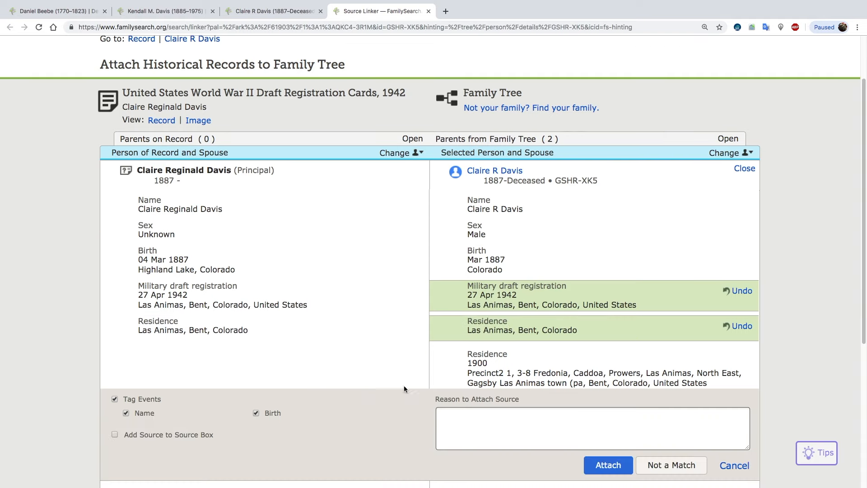
{"action": "left_click", "coordinate": [603, 465]}
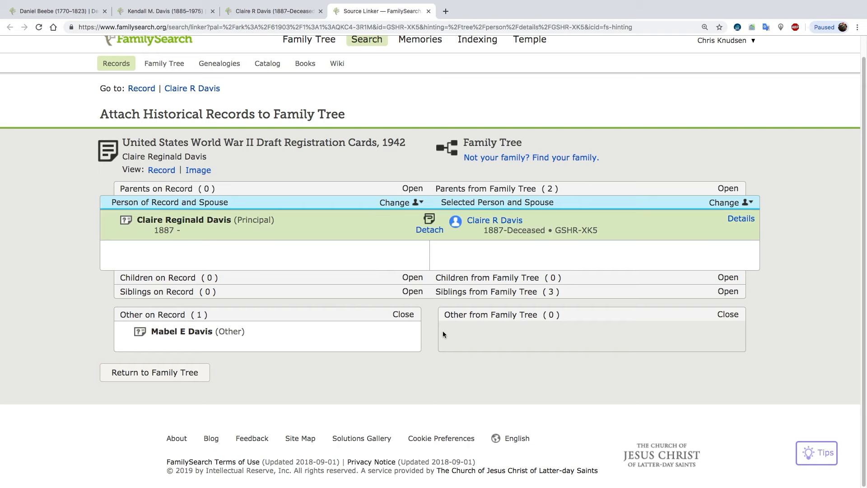
{"action": "left_click", "coordinate": [162, 171]}
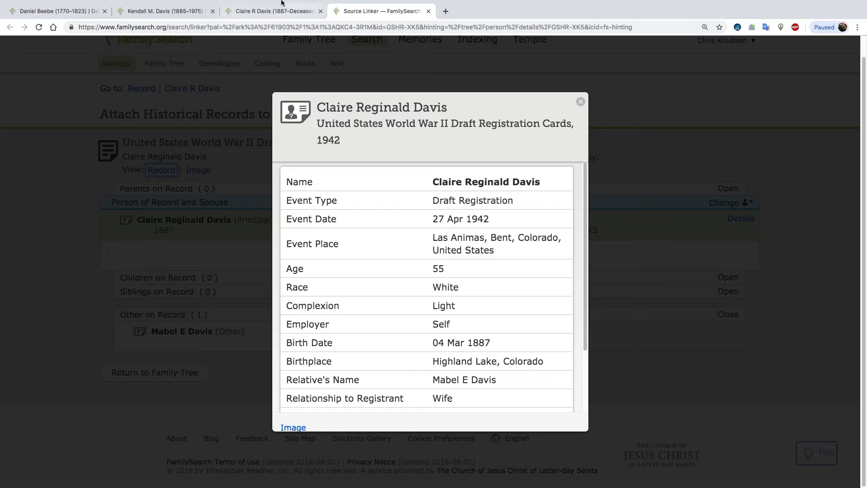
{"action": "left_click", "coordinate": [256, 12]}
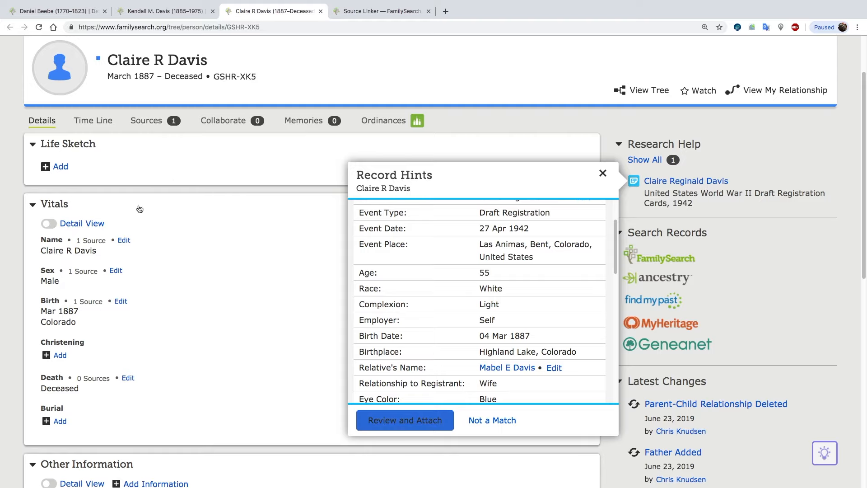
{"action": "left_click", "coordinate": [121, 302]}
{"action": "left_click", "coordinate": [188, 277]}
{"action": "type", "text": "high"}
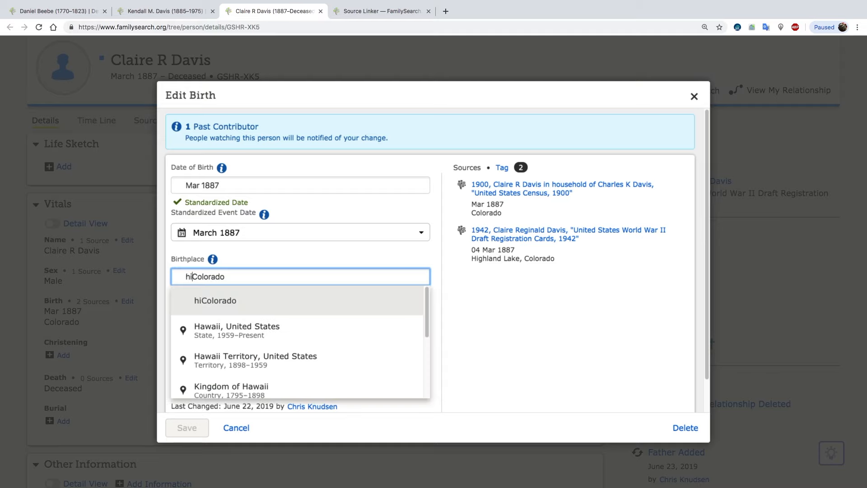
{"action": "type", "text": "land lak"}
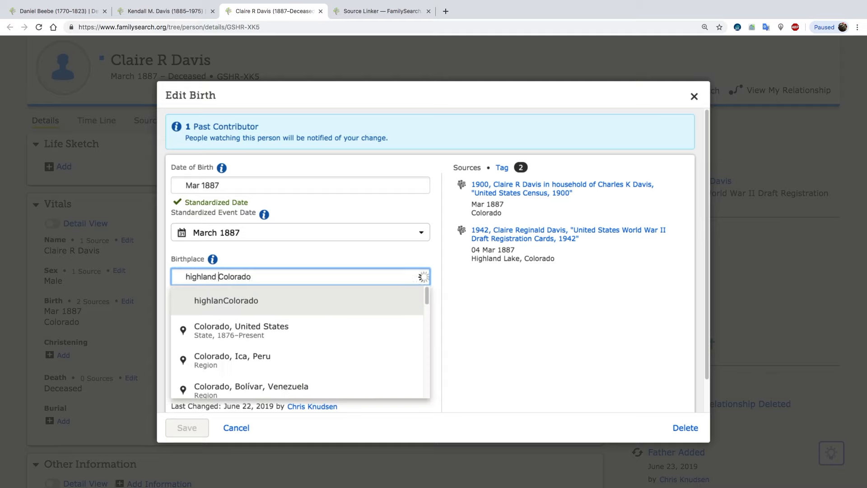
{"action": "type", "text": "e"}
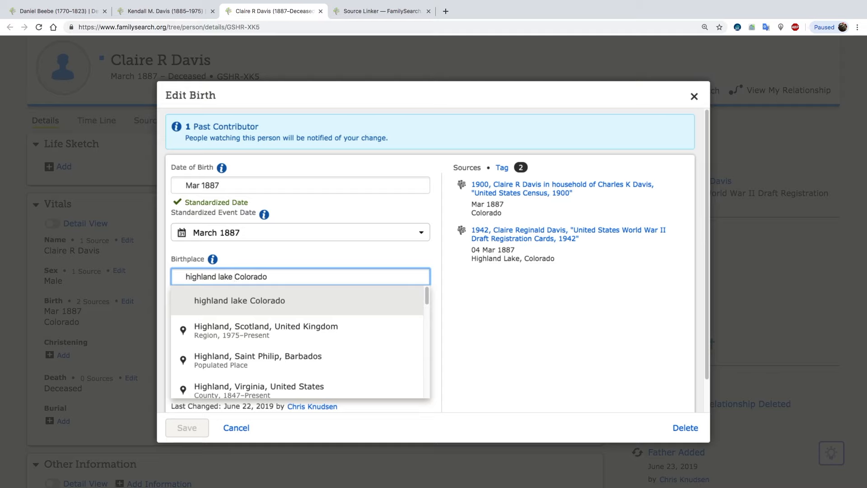
{"action": "scroll", "coordinate": [238, 336], "scroll_direction": "down", "scroll_amount": 2}
{"action": "scroll", "coordinate": [238, 335], "scroll_direction": "down", "scroll_amount": 4}
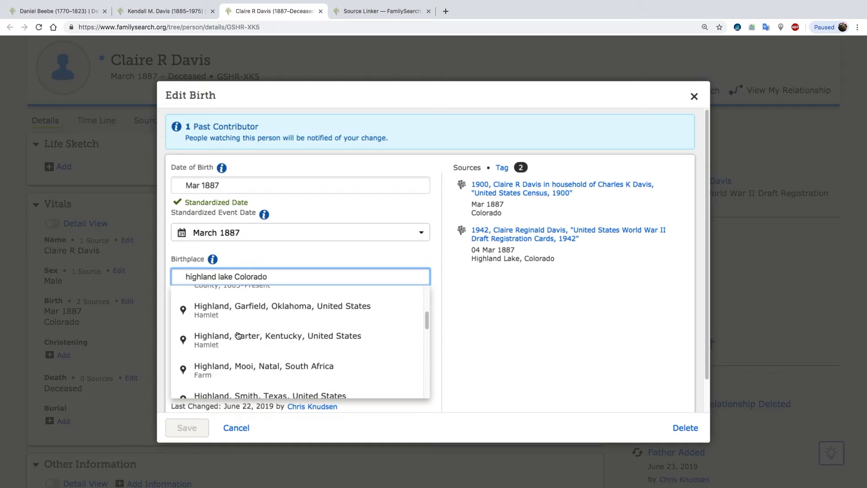
{"action": "key", "text": "BackSpace"}
{"action": "type", "text": ","}
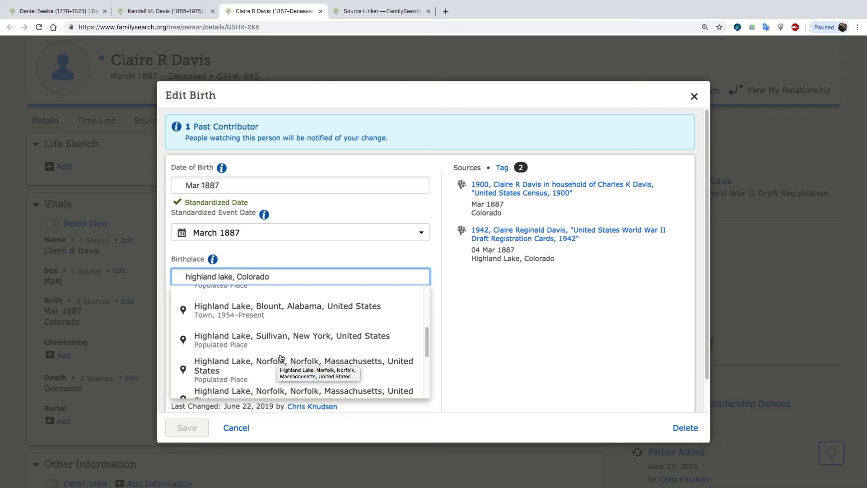
{"action": "scroll", "coordinate": [268, 322], "scroll_direction": "down", "scroll_amount": 2}
{"action": "scroll", "coordinate": [268, 322], "scroll_direction": "down", "scroll_amount": 2}
{"action": "scroll", "coordinate": [268, 322], "scroll_direction": "down", "scroll_amount": 1}
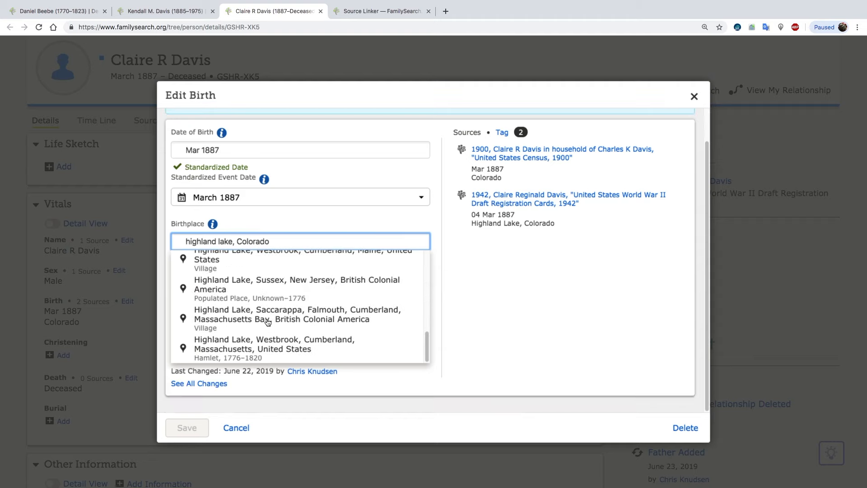
{"action": "scroll", "coordinate": [268, 323], "scroll_direction": "up", "scroll_amount": 5}
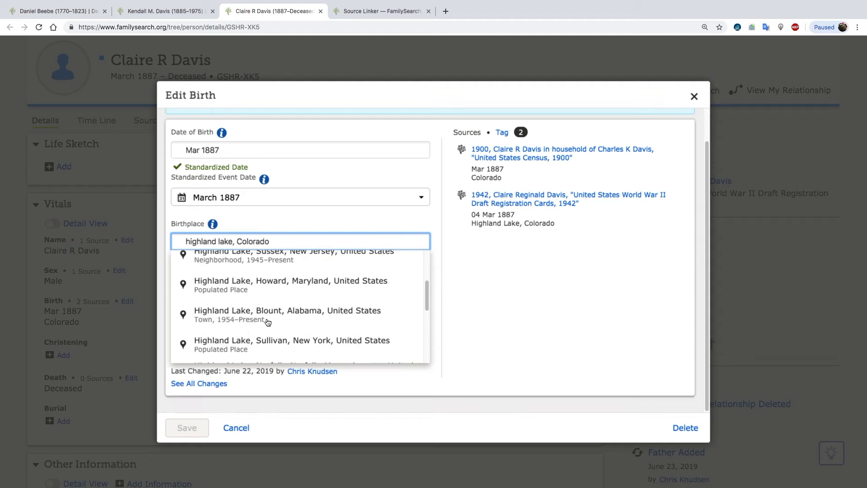
{"action": "scroll", "coordinate": [268, 322], "scroll_direction": "up", "scroll_amount": 3}
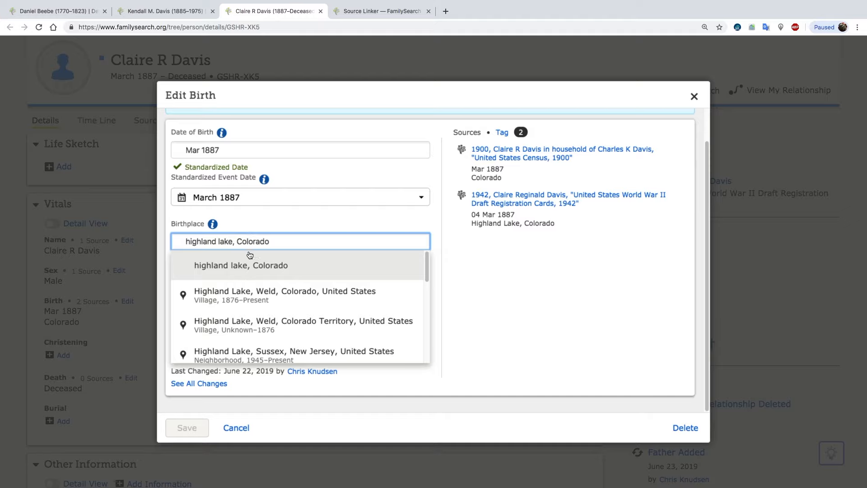
{"action": "left_click", "coordinate": [236, 428]}
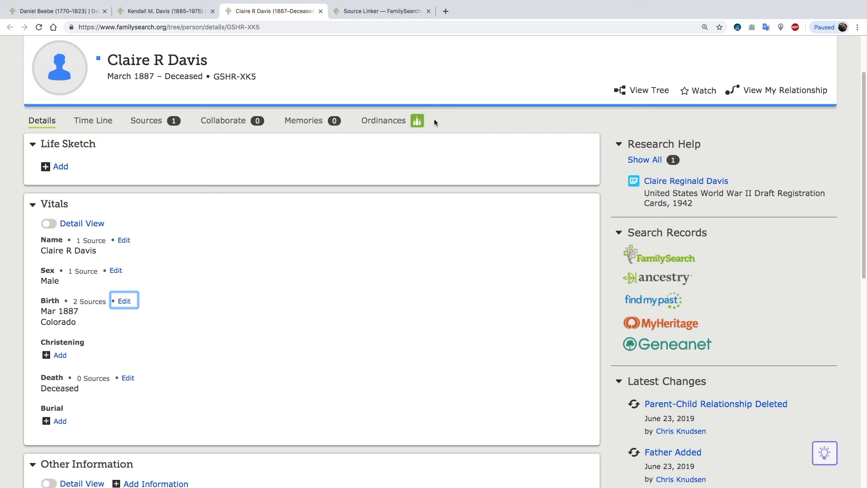
Check the draft registration record, and set the brother's date of birth to its full date in standardized form.
{"action": "left_click", "coordinate": [381, 14]}
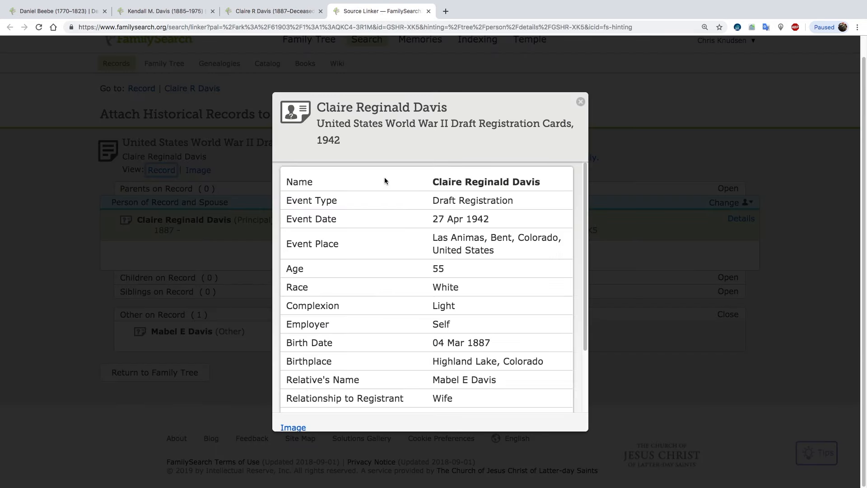
{"action": "left_click", "coordinate": [271, 11]}
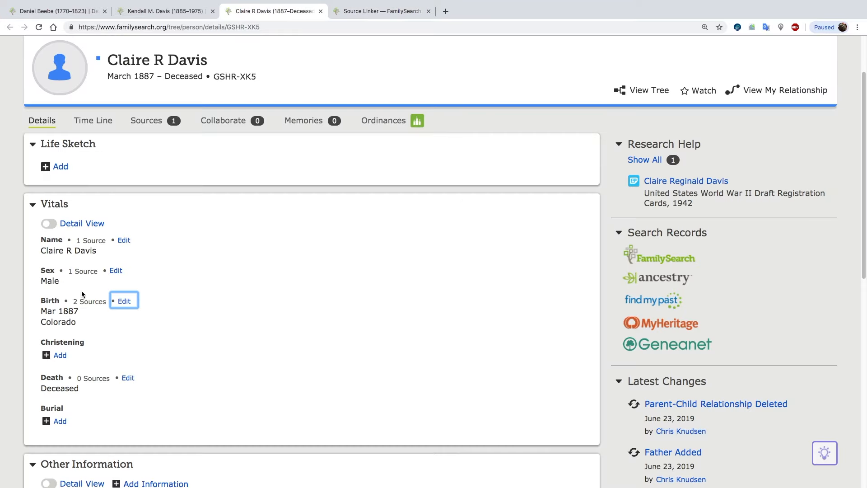
{"action": "left_click", "coordinate": [125, 301]}
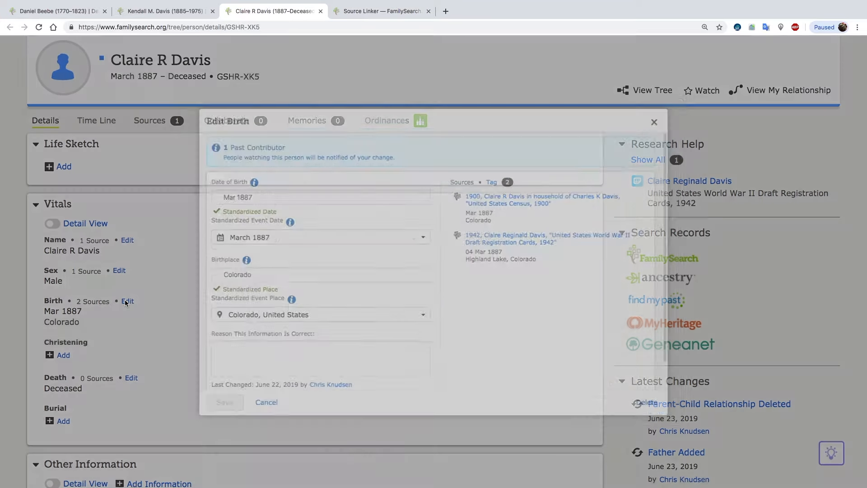
{"action": "left_click", "coordinate": [184, 185]}
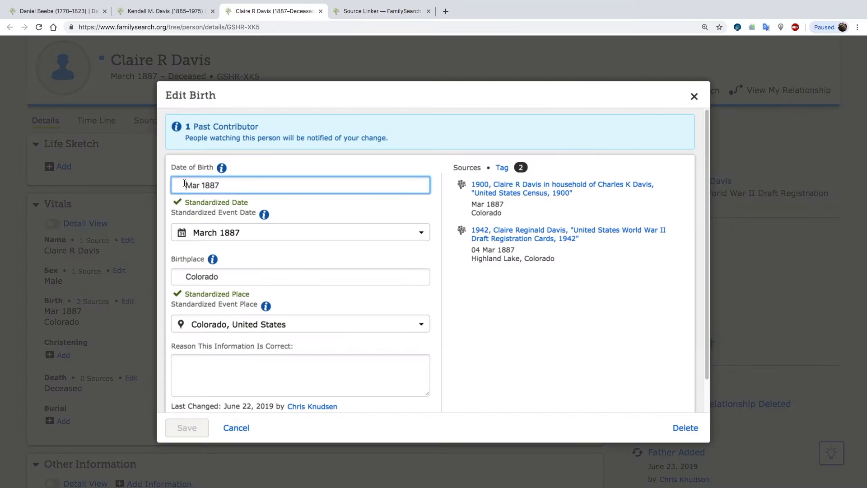
{"action": "type", "text": "4"}
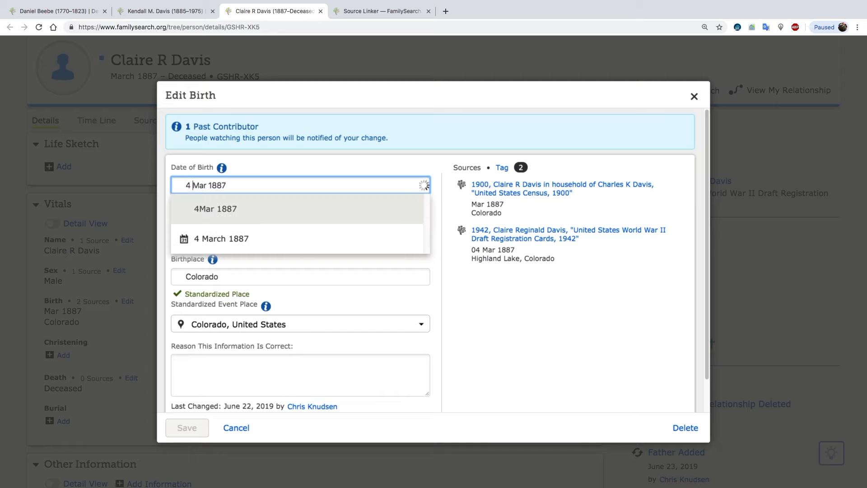
{"action": "left_click", "coordinate": [225, 240]}
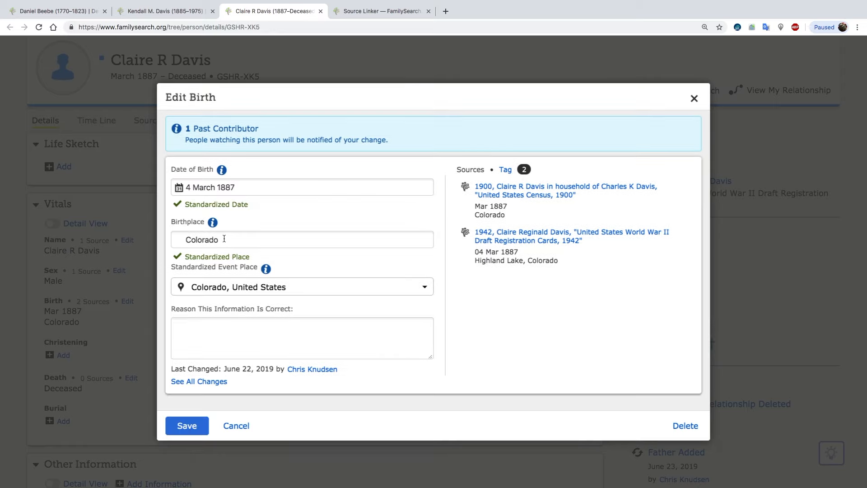
Try "highland, Colorado" as the brother's birthplace, comparing it with the draft registration record and the standardized place suggestions.
{"action": "left_click", "coordinate": [240, 241]}
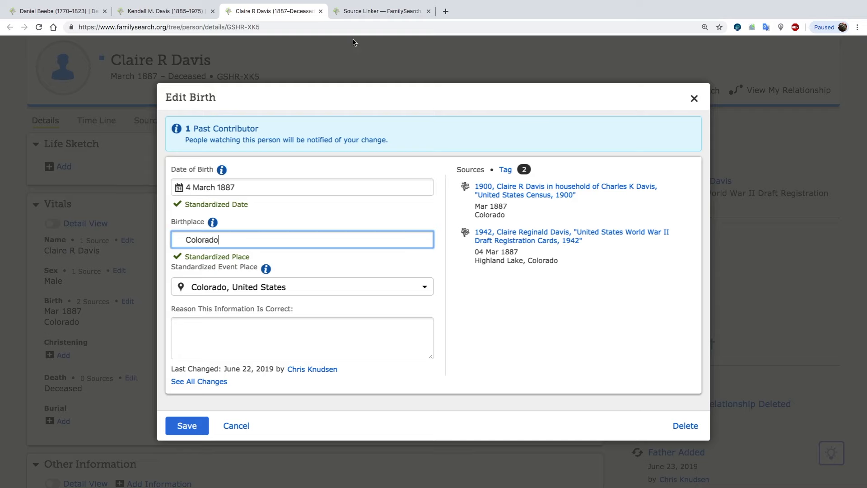
{"action": "left_click", "coordinate": [372, 16]}
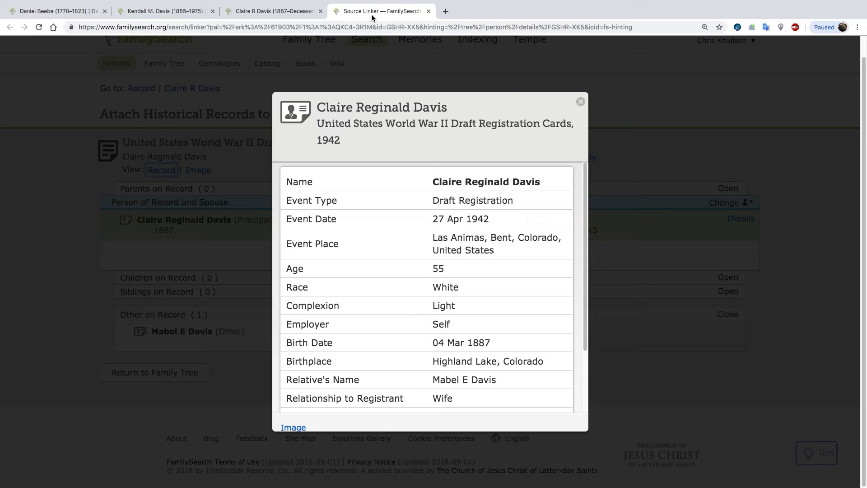
{"action": "left_click", "coordinate": [271, 12]}
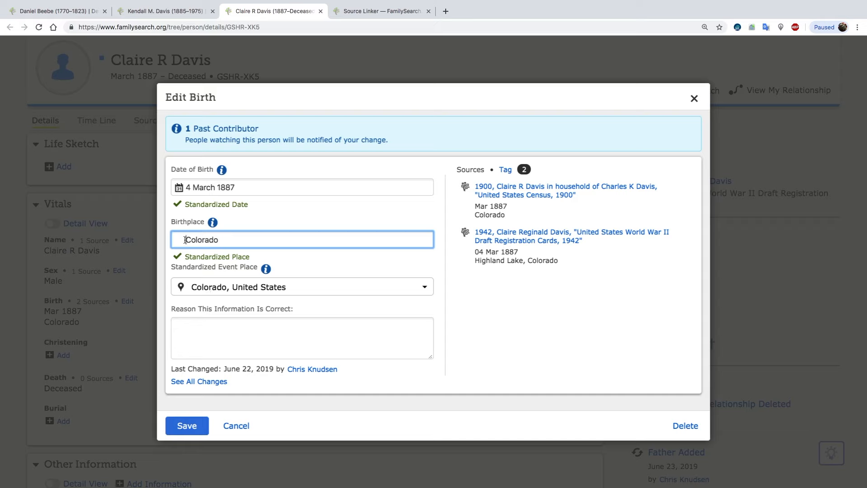
{"action": "type", "text": "highlan"}
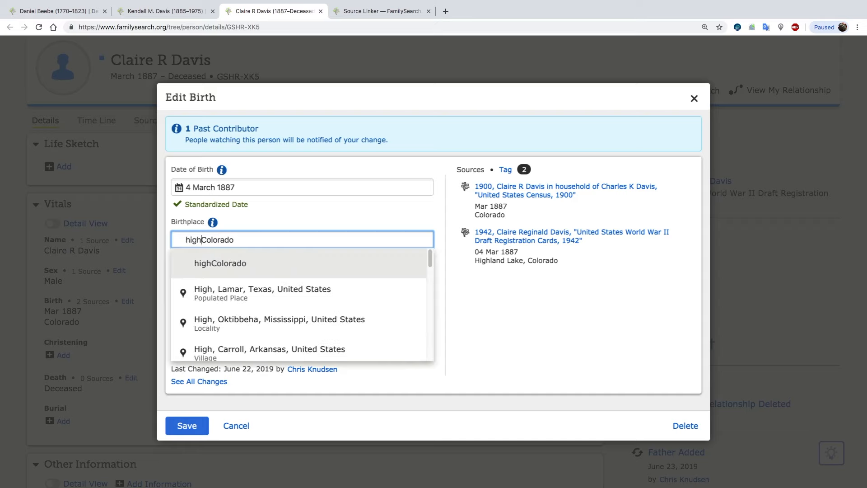
{"action": "type", "text": "d,"}
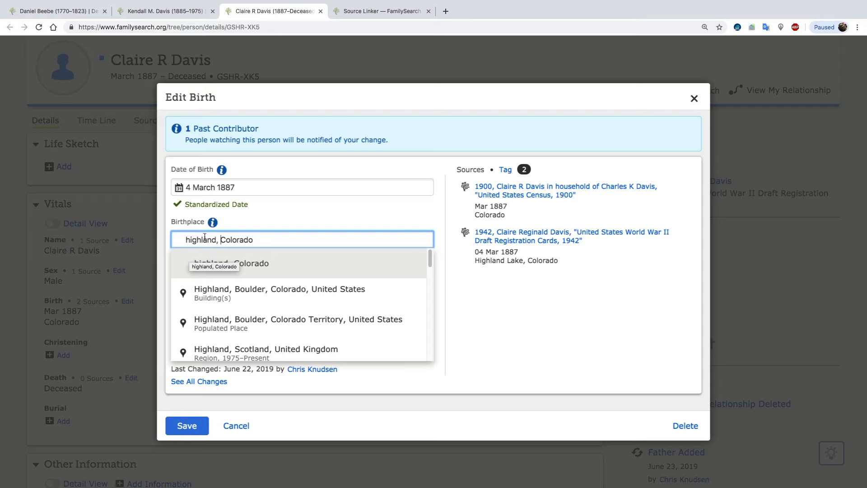
{"action": "left_click", "coordinate": [362, 12]}
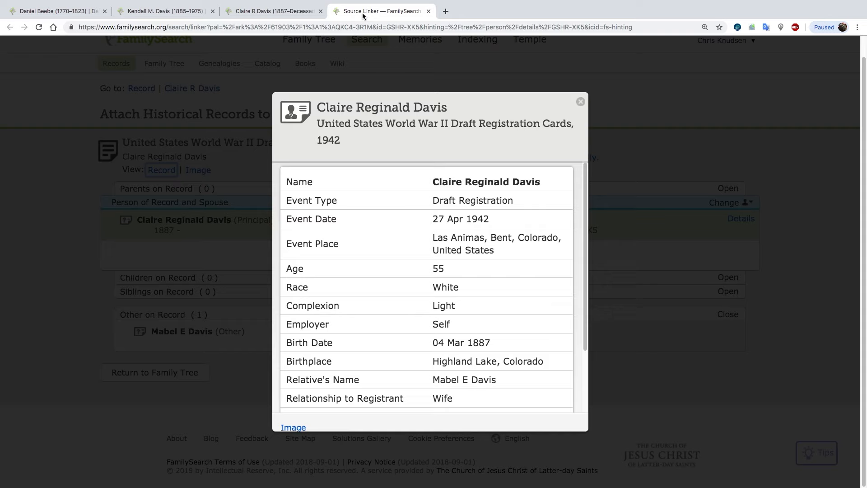
{"action": "left_click", "coordinate": [258, 16]}
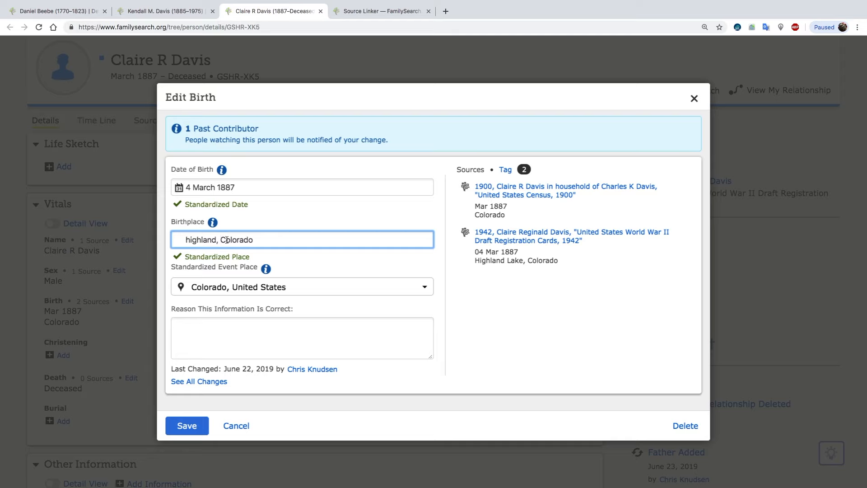
{"action": "left_click", "coordinate": [226, 287]}
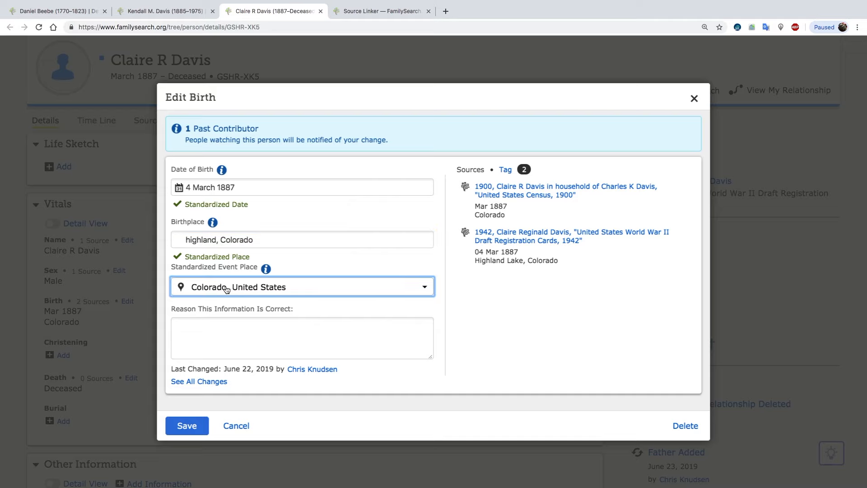
{"action": "left_click", "coordinate": [228, 289]}
{"action": "left_click", "coordinate": [252, 242]}
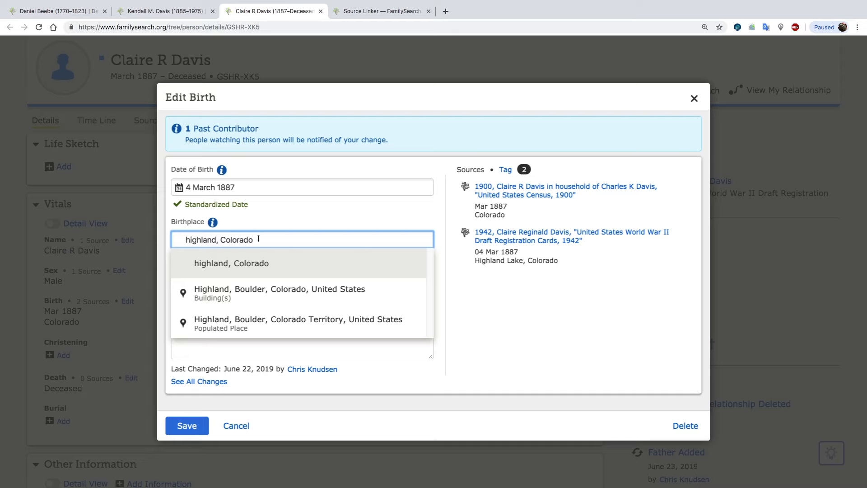
Set the birthplace to the standardized Highland Lake, Weld, Colorado, United States, and save the birth changes.
{"action": "left_click", "coordinate": [217, 240]}
{"action": "key", "text": "BackSpace"}
{"action": "key", "text": "BackSpace"}
{"action": "key", "text": "BackSpace"}
{"action": "key", "text": "BackSpace"}
{"action": "key", "text": "BackSpace"}
{"action": "key", "text": "BackSpace"}
{"action": "key", "text": "BackSpace"}
{"action": "key", "text": "BackSpace"}
{"action": "type", "text": "Highland Lake"}
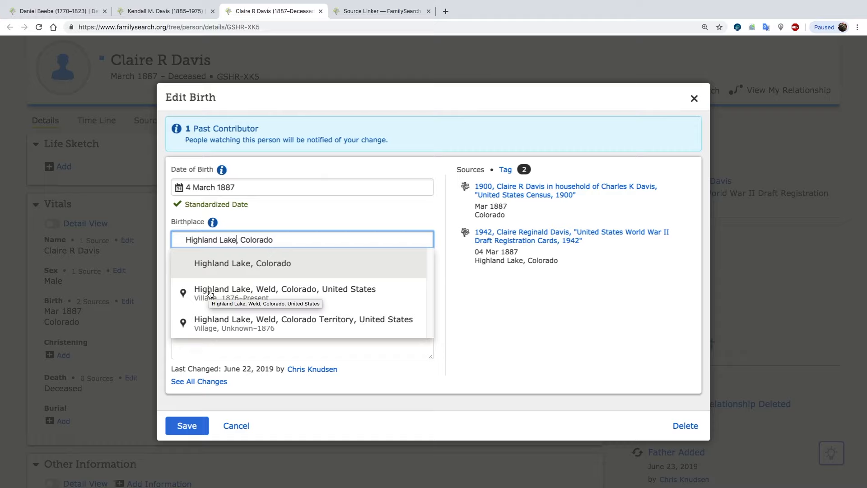
{"action": "left_click", "coordinate": [256, 297]}
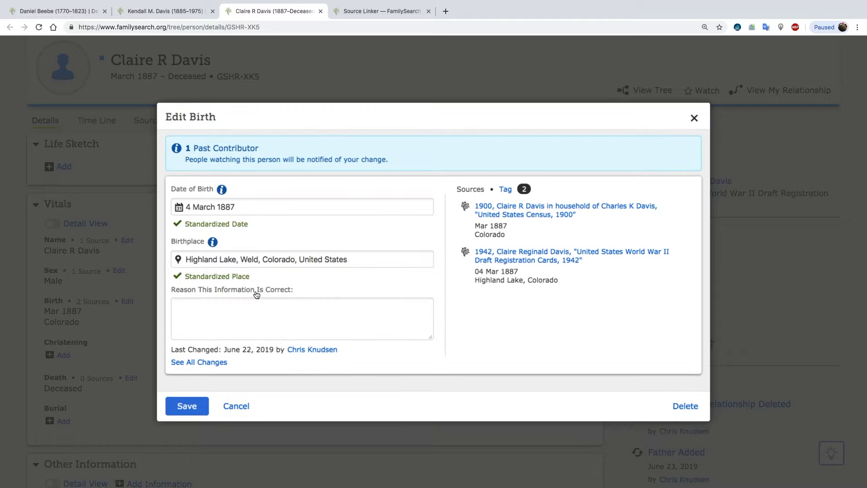
{"action": "left_click", "coordinate": [187, 405]}
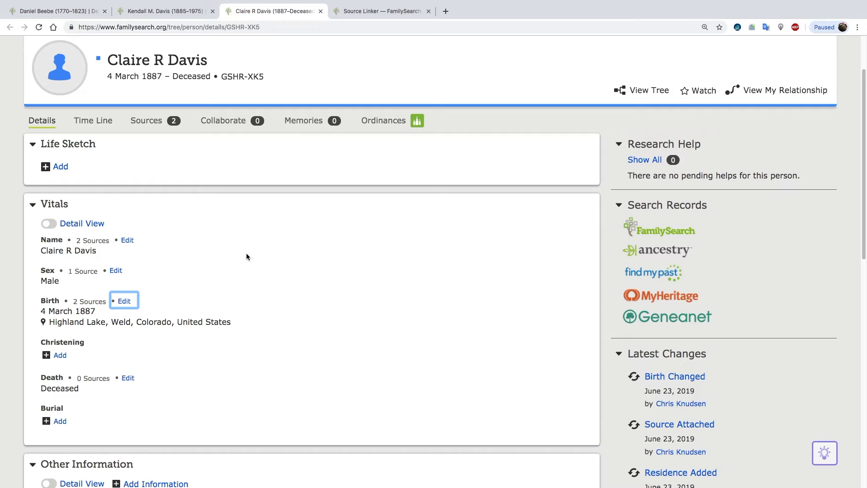
Check the draft registration record for the wife's name, and enter her full name as a new spouse of the brother.
{"action": "left_click", "coordinate": [383, 11]}
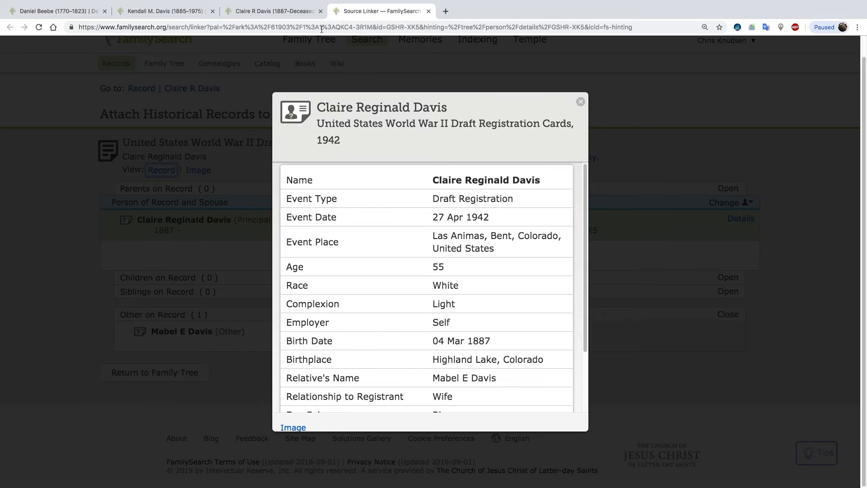
{"action": "left_click", "coordinate": [280, 13]}
{"action": "scroll", "coordinate": [222, 256], "scroll_direction": "down", "scroll_amount": 10}
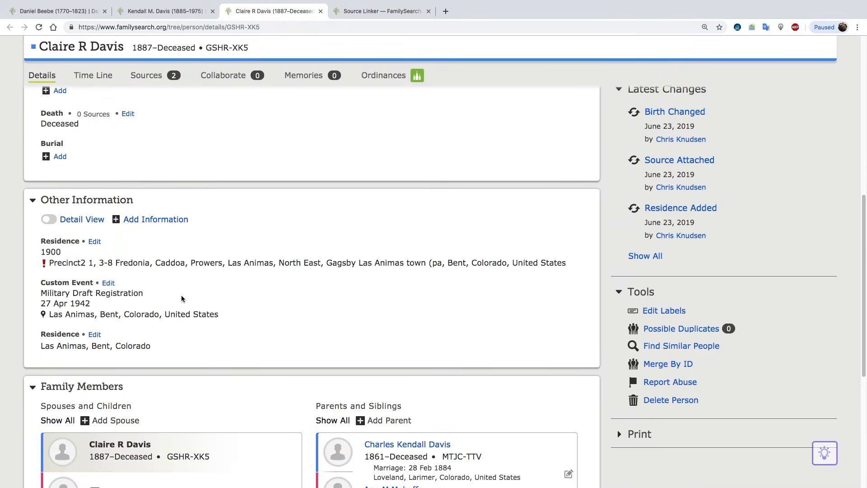
{"action": "left_click", "coordinate": [131, 324]}
{"action": "type", "text": "Mabel"}
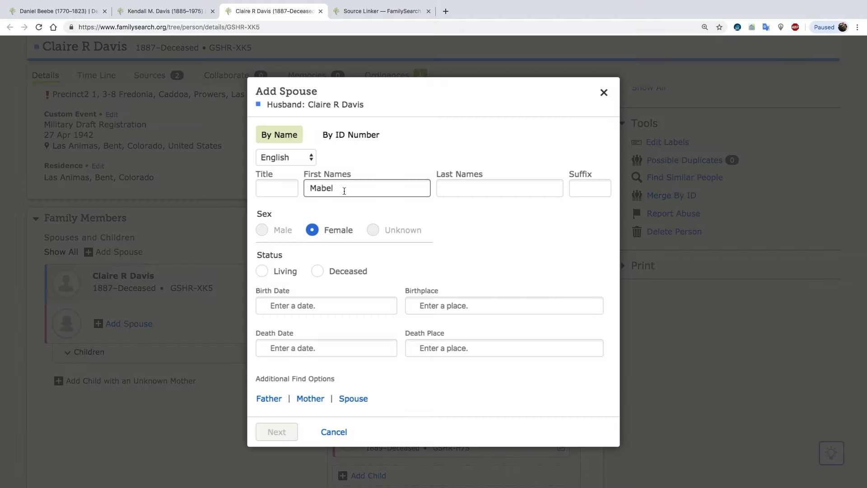
{"action": "left_click", "coordinate": [378, 15]}
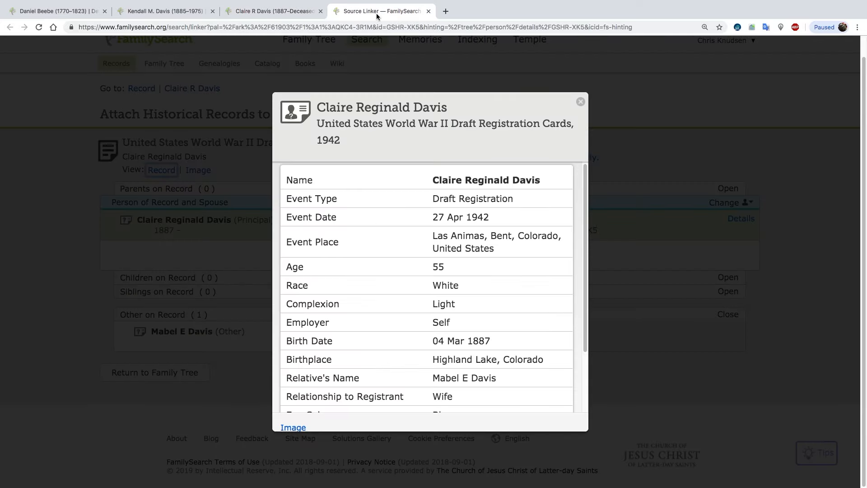
{"action": "left_click", "coordinate": [287, 12]}
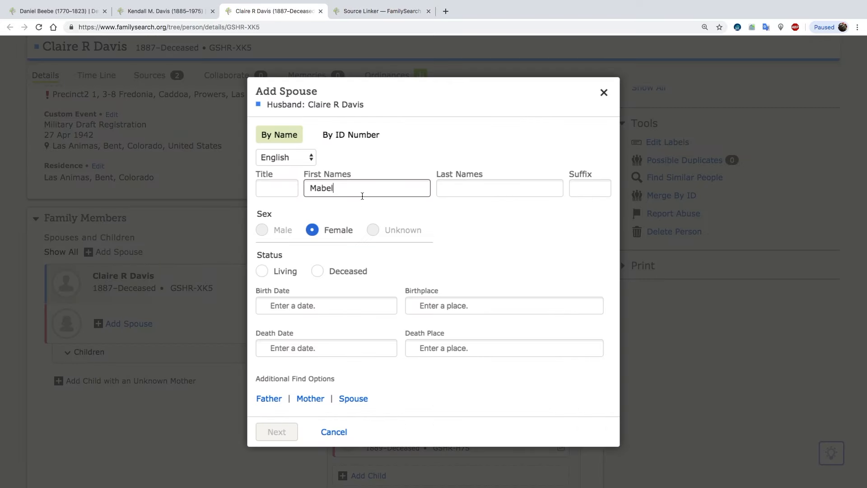
{"action": "type", "text": "E."}
{"action": "key", "text": "Tab"}
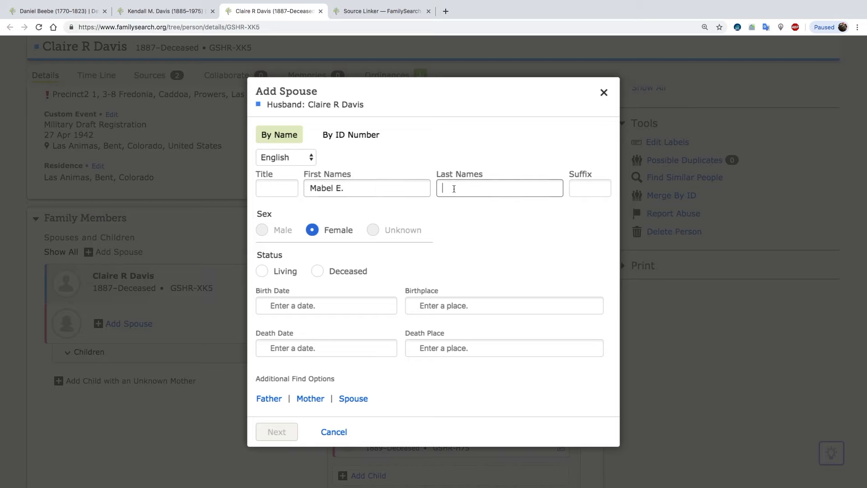
{"action": "type", "text": "Davis"}
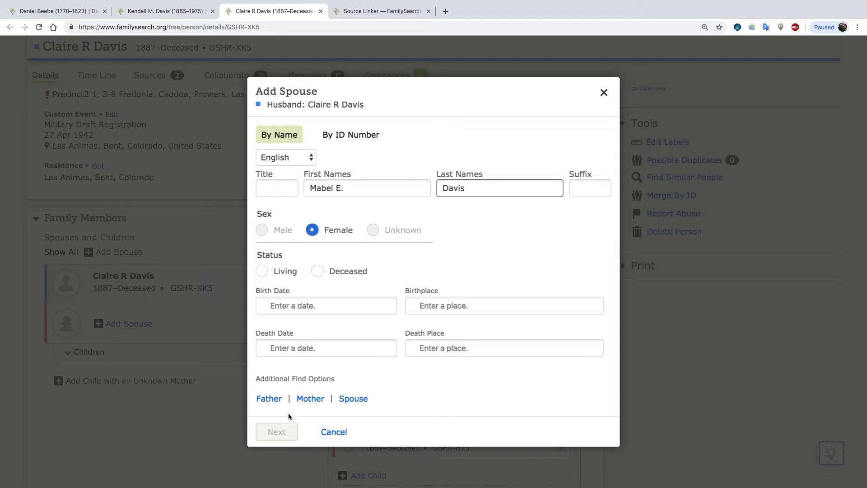
Mark the new spouse as deceased, look for possible matches, and add the matching person born in Lamar, Powers, Colorado as his wife.
{"action": "left_click", "coordinate": [318, 271]}
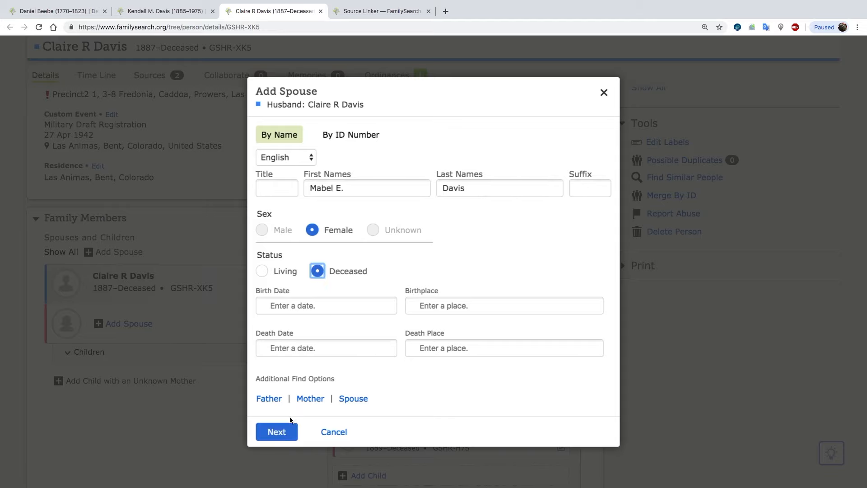
{"action": "left_click", "coordinate": [277, 432]}
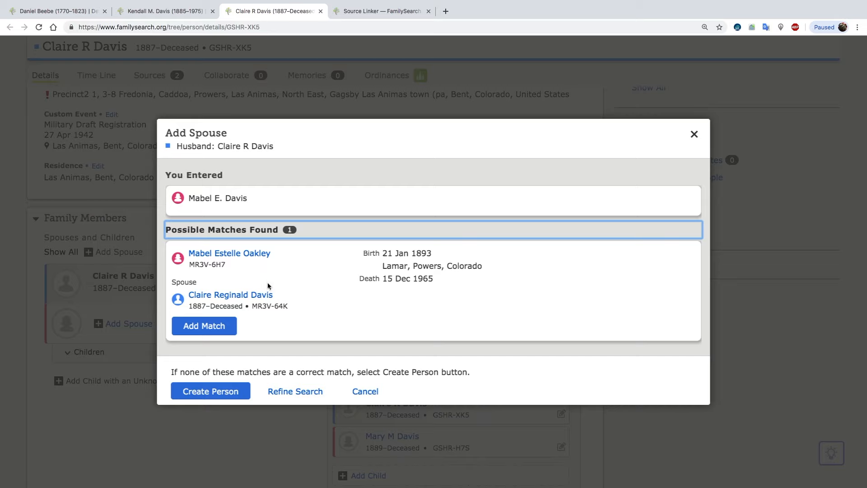
{"action": "left_click", "coordinate": [219, 324]}
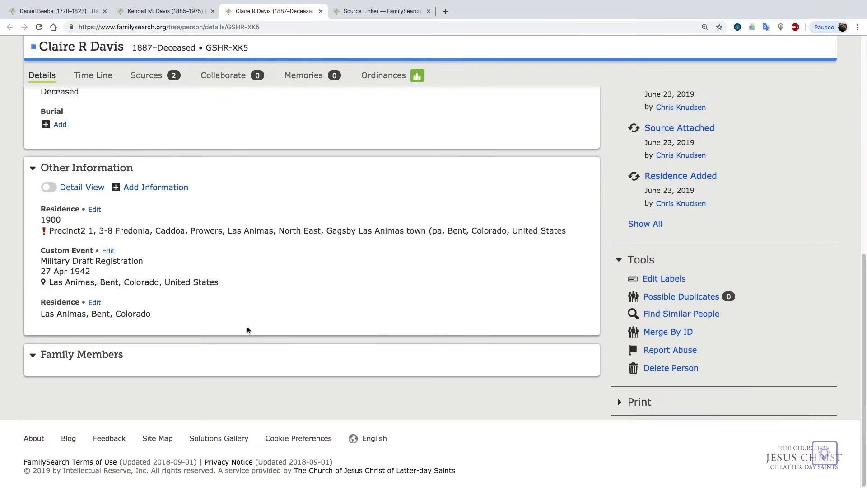
{"action": "scroll", "coordinate": [270, 304], "scroll_direction": "down", "scroll_amount": 3}
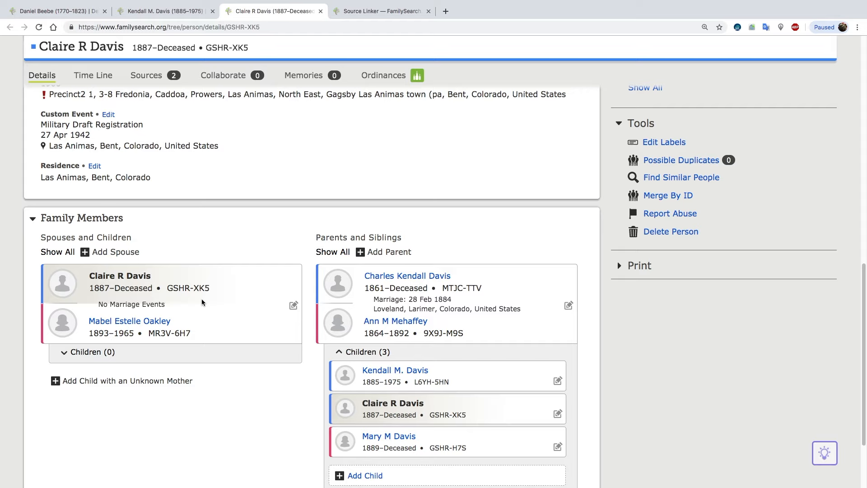
Review the brother's family members, copy his person ID, and open the newly added wife's person page.
{"action": "scroll", "coordinate": [201, 300], "scroll_direction": "up", "scroll_amount": 10}
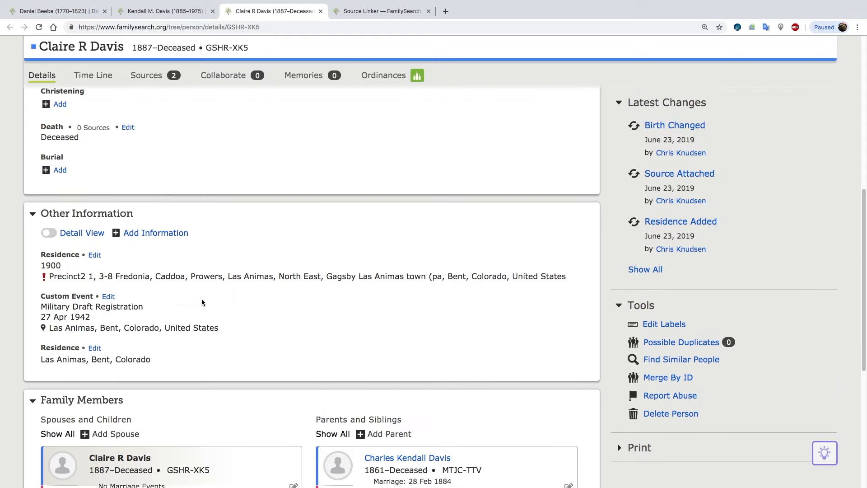
{"action": "scroll", "coordinate": [202, 302], "scroll_direction": "down", "scroll_amount": 10}
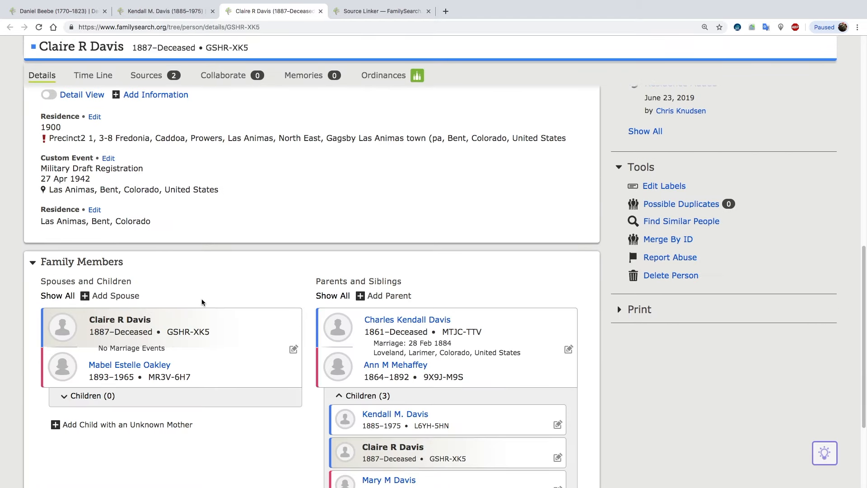
{"action": "scroll", "coordinate": [201, 302], "scroll_direction": "down", "scroll_amount": 2}
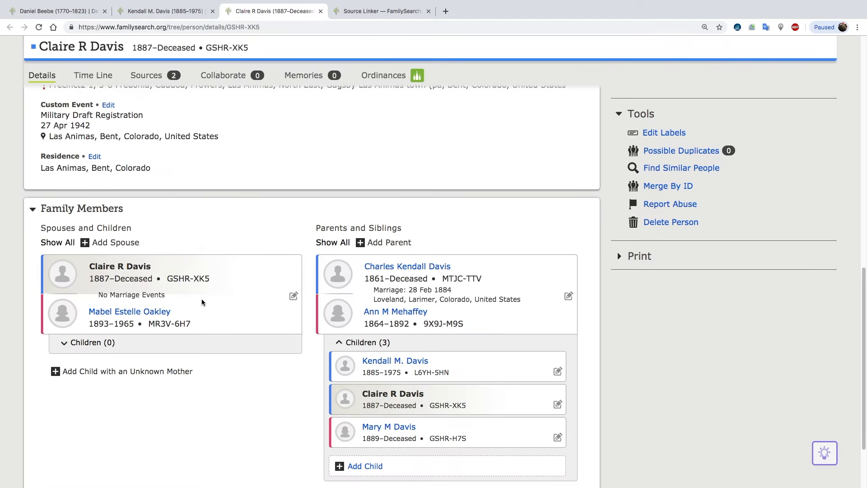
{"action": "left_click", "coordinate": [190, 278]}
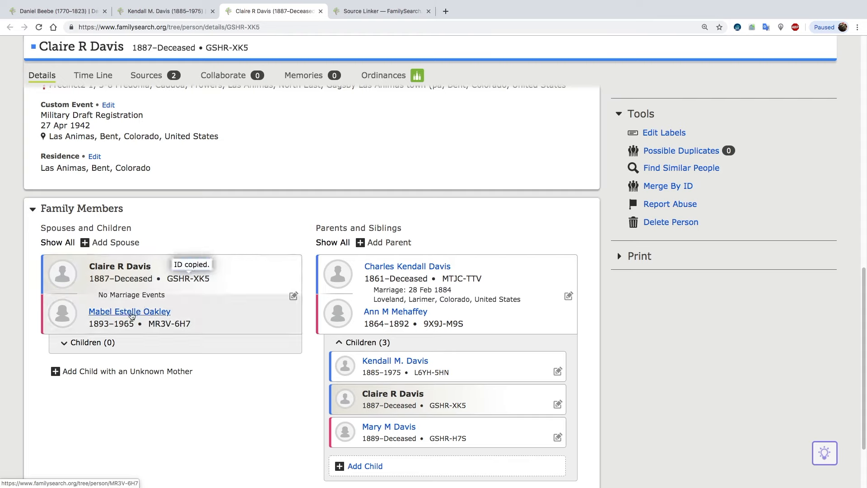
{"action": "mouse_move", "coordinate": [138, 313]}
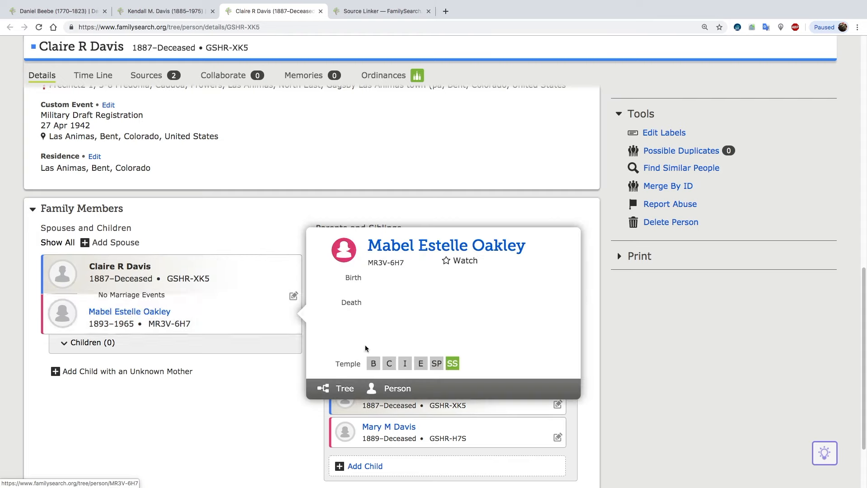
{"action": "left_click", "coordinate": [397, 389]}
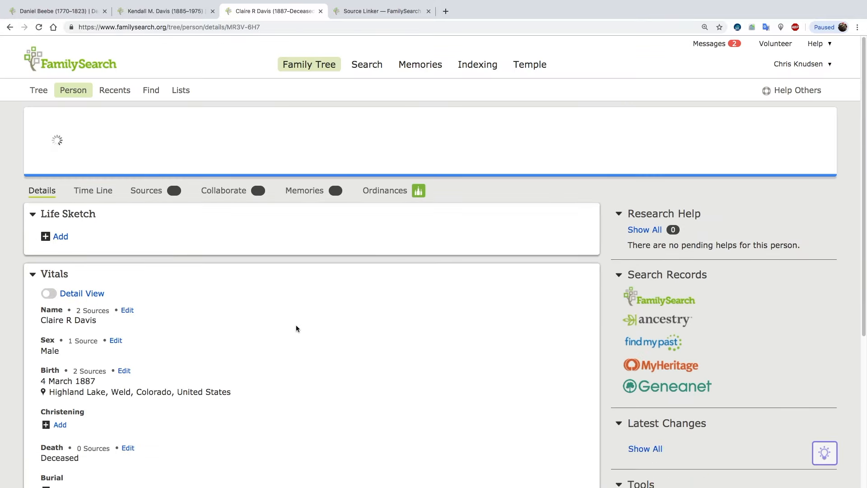
Compare the wife's two listed husbands, and open and review the details of the one she married on 19 Oct 1913.
{"action": "scroll", "coordinate": [296, 329], "scroll_direction": "down", "scroll_amount": 7}
{"action": "scroll", "coordinate": [296, 328], "scroll_direction": "down", "scroll_amount": 4}
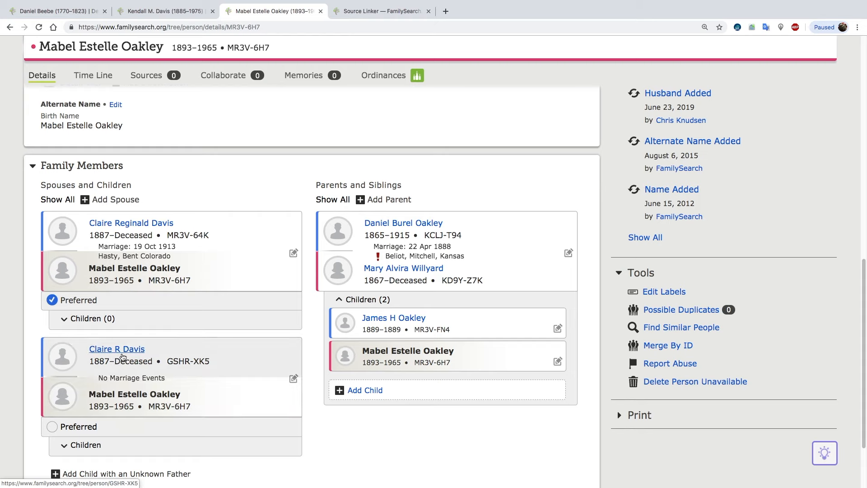
{"action": "mouse_move", "coordinate": [141, 227]}
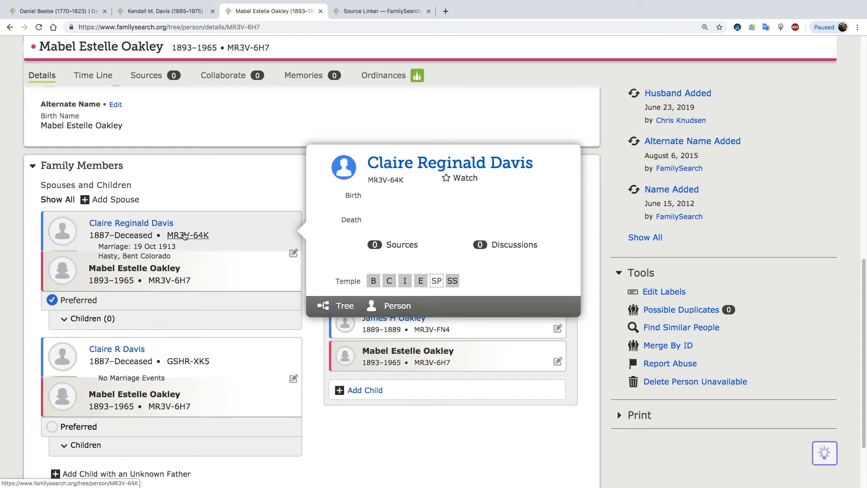
{"action": "left_click", "coordinate": [394, 309]}
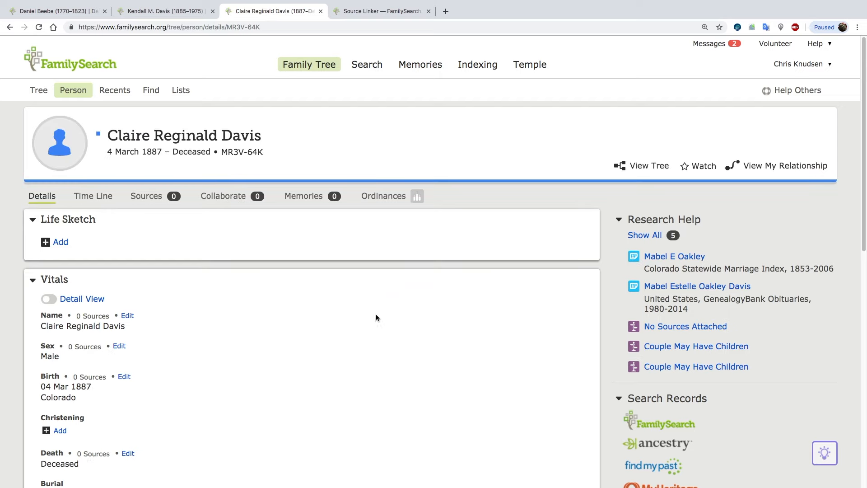
{"action": "scroll", "coordinate": [325, 325], "scroll_direction": "down", "scroll_amount": 1}
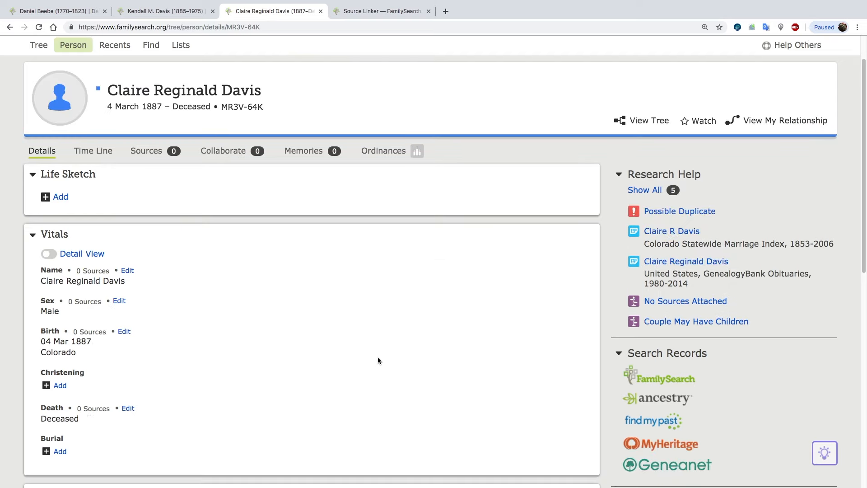
{"action": "scroll", "coordinate": [540, 369], "scroll_direction": "down", "scroll_amount": 4}
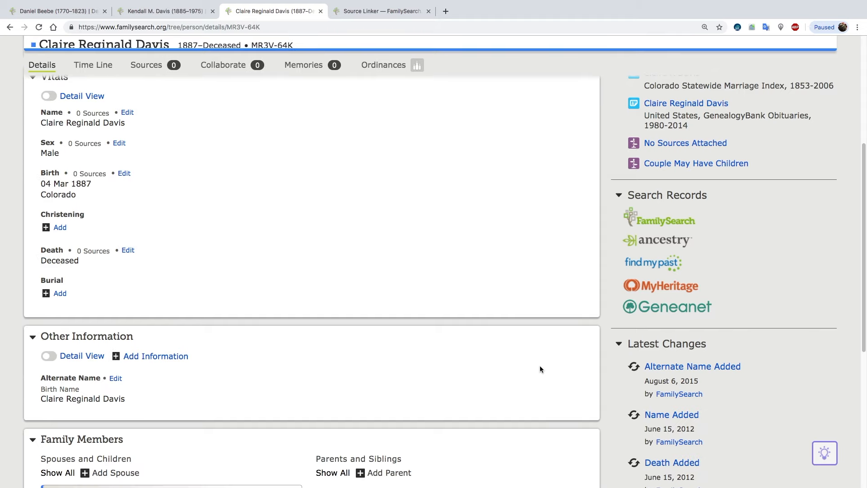
Open the merge comparison for this husband's possible duplicate, and replace the birth details with the Highland Lake, Weld, Colorado, United States entry.
{"action": "scroll", "coordinate": [532, 250], "scroll_direction": "up", "scroll_amount": 4}
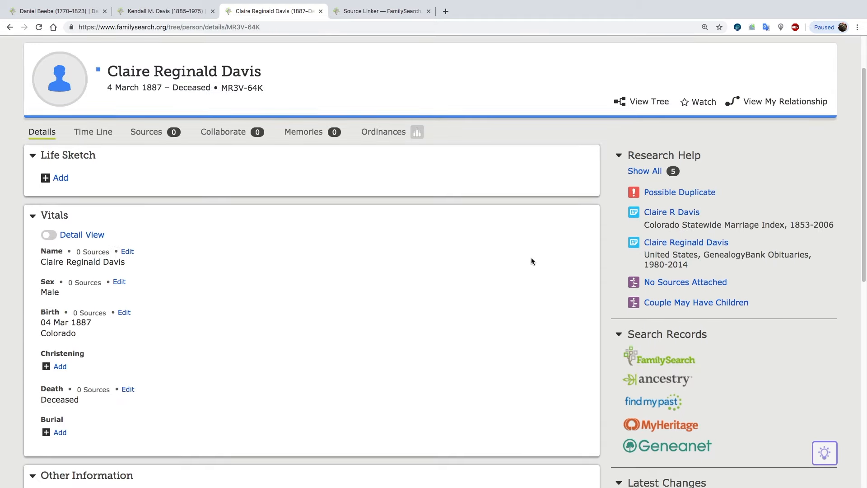
{"action": "left_click", "coordinate": [680, 193]}
{"action": "left_click", "coordinate": [406, 232]}
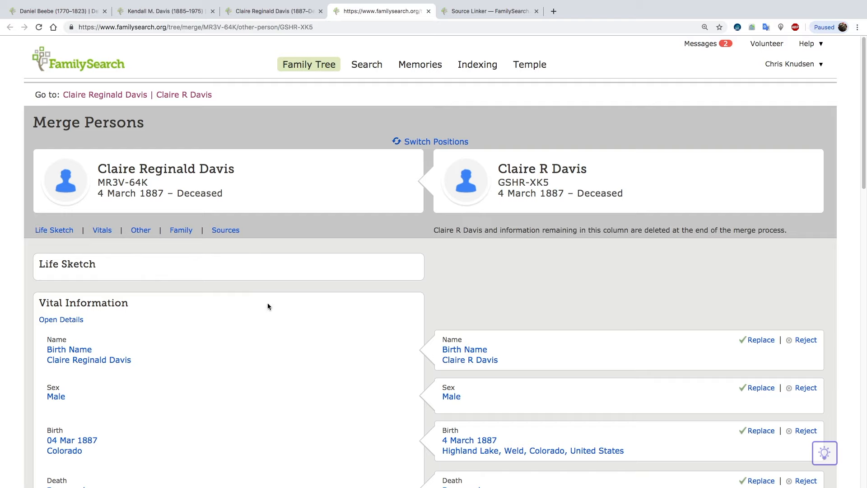
{"action": "scroll", "coordinate": [268, 306], "scroll_direction": "down", "scroll_amount": 3}
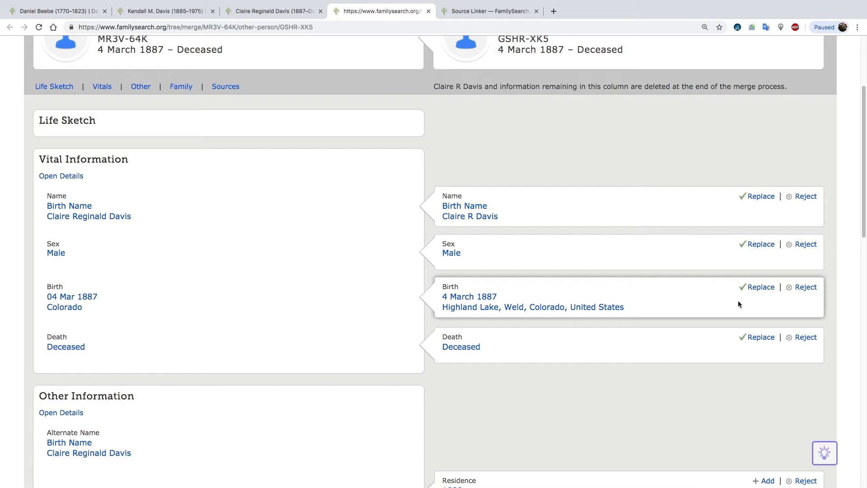
{"action": "left_click", "coordinate": [760, 287]}
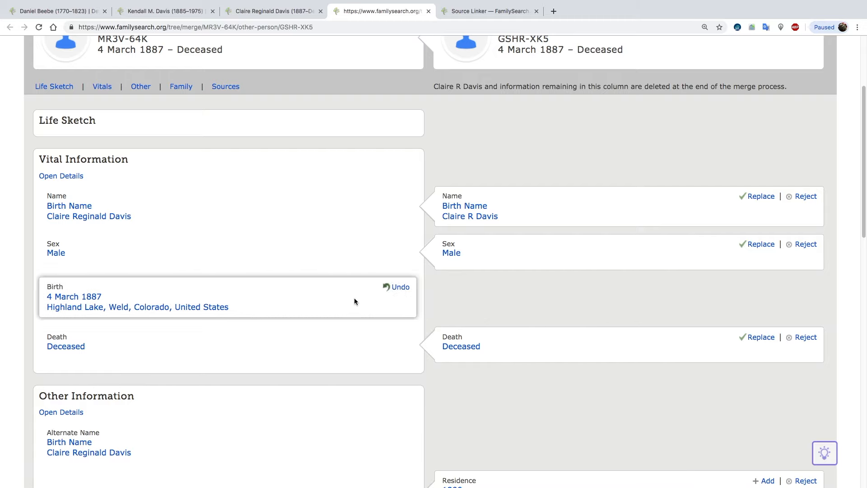
Add the duplicate's 1900 residence, Las Animas residence and 27 Apr 1942 Military Draft Registration event to the surviving person.
{"action": "scroll", "coordinate": [354, 301], "scroll_direction": "down", "scroll_amount": 2}
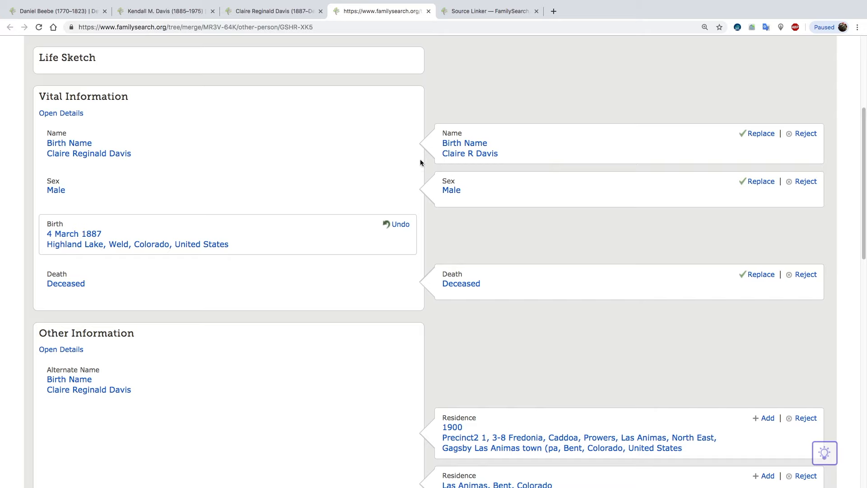
{"action": "scroll", "coordinate": [277, 283], "scroll_direction": "down", "scroll_amount": 3}
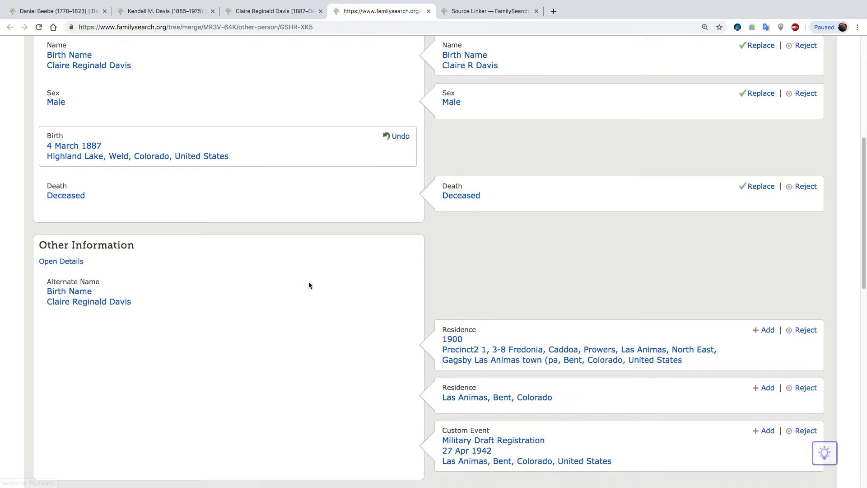
{"action": "left_click", "coordinate": [767, 329]}
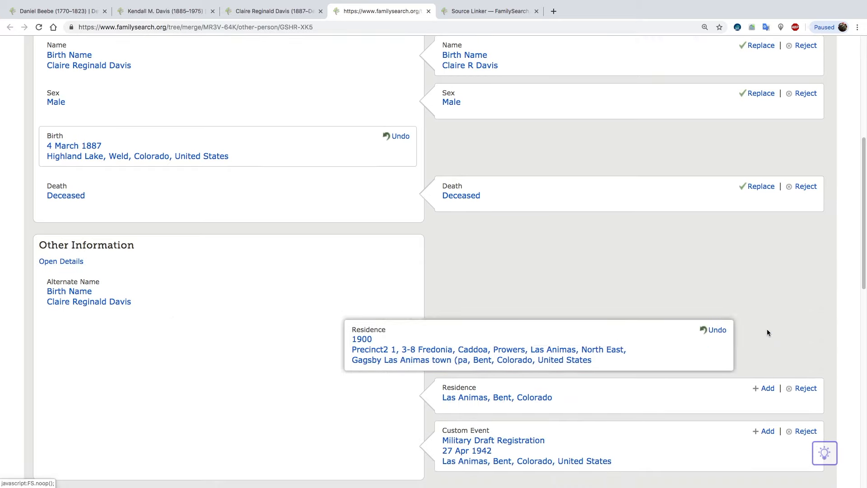
{"action": "left_click", "coordinate": [767, 389]}
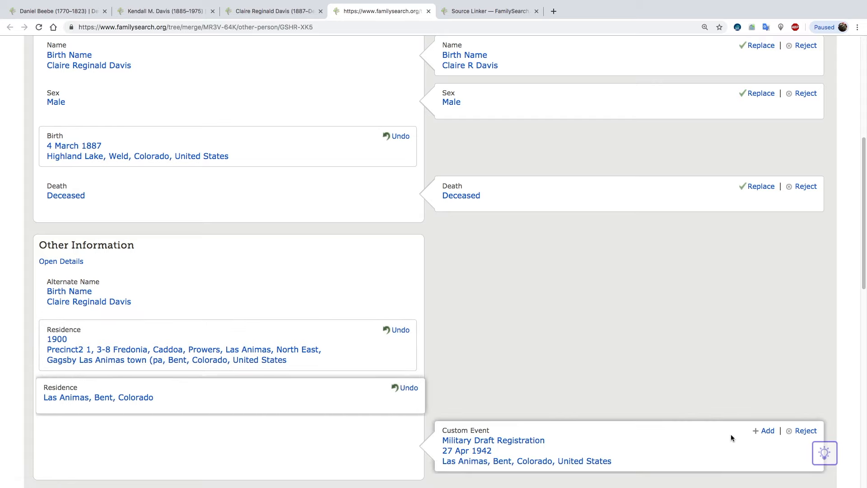
{"action": "left_click", "coordinate": [768, 431]}
Add the duplicate's parents to the surviving person, and continue to the merge confirmation.
{"action": "scroll", "coordinate": [656, 356], "scroll_direction": "down", "scroll_amount": 7}
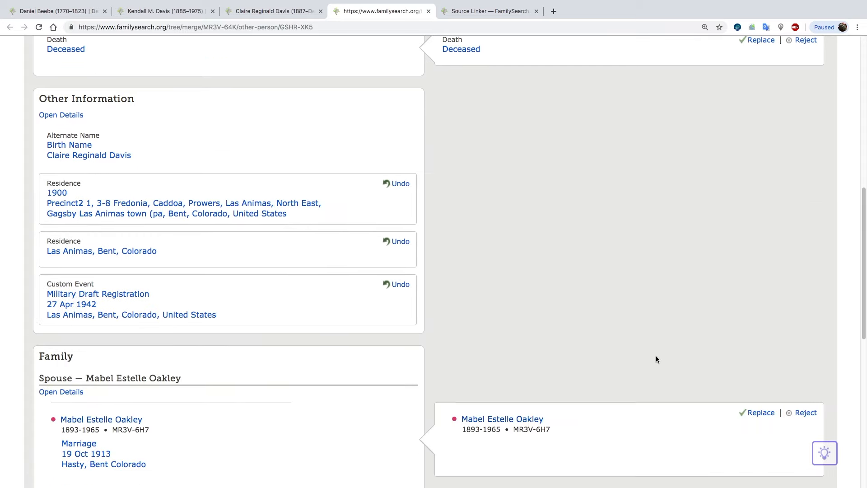
{"action": "scroll", "coordinate": [478, 372], "scroll_direction": "down", "scroll_amount": 3}
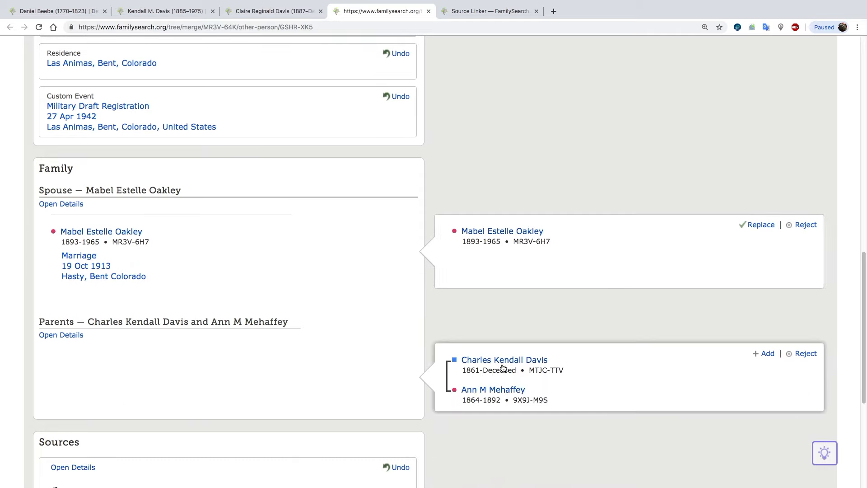
{"action": "left_click", "coordinate": [765, 353]}
{"action": "scroll", "coordinate": [465, 364], "scroll_direction": "down", "scroll_amount": 4}
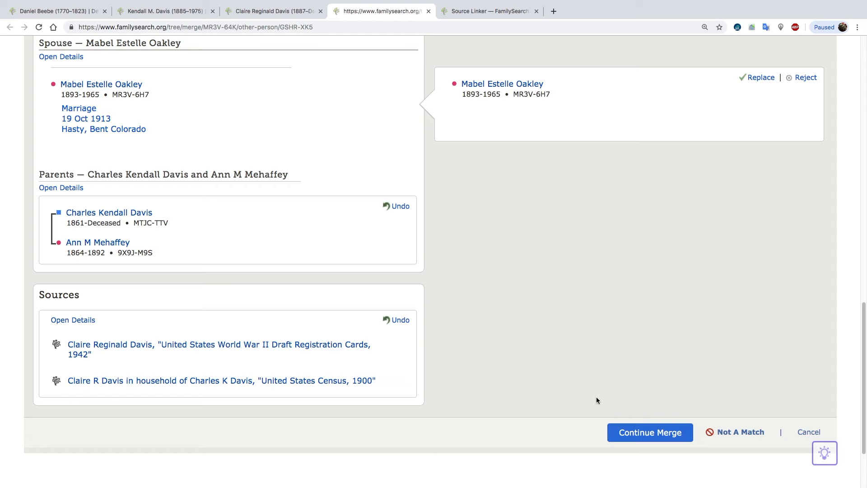
{"action": "left_click", "coordinate": [637, 434]}
Give "same spouse" as the reason this merge is correct, and finish the merge.
{"action": "left_click", "coordinate": [526, 312]}
{"action": "type", "text": "same"}
{"action": "key", "text": "BackSpace"}
{"action": "type", "text": "e spous"}
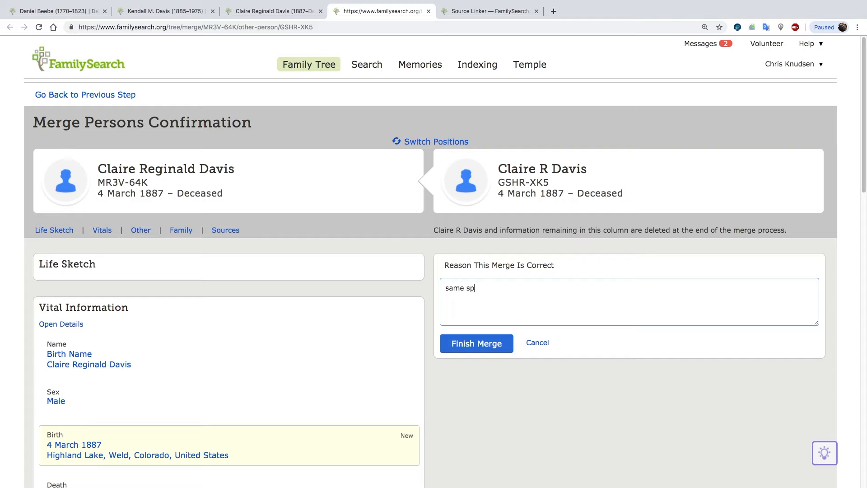
{"action": "type", "text": "e"}
{"action": "left_click", "coordinate": [494, 342]}
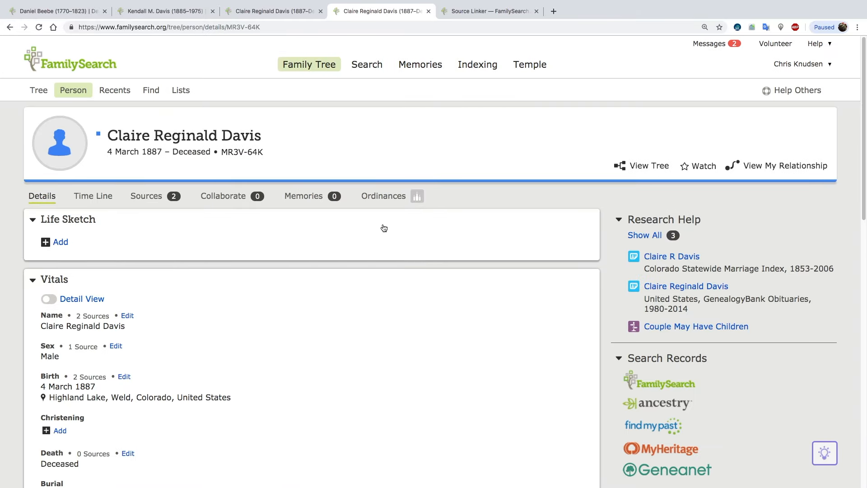
Review the merged husband's vitals, other information, and family members, including his spouse, parents and siblings.
{"action": "scroll", "coordinate": [407, 308], "scroll_direction": "down", "scroll_amount": 8}
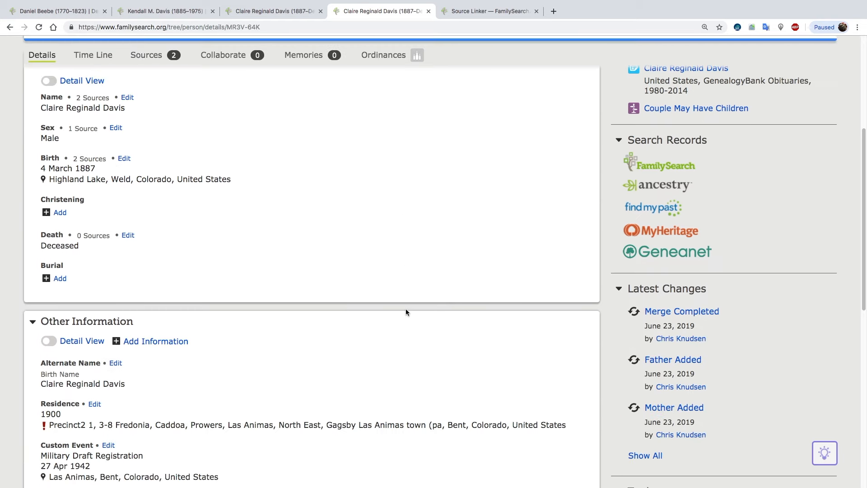
{"action": "scroll", "coordinate": [405, 308], "scroll_direction": "down", "scroll_amount": 3}
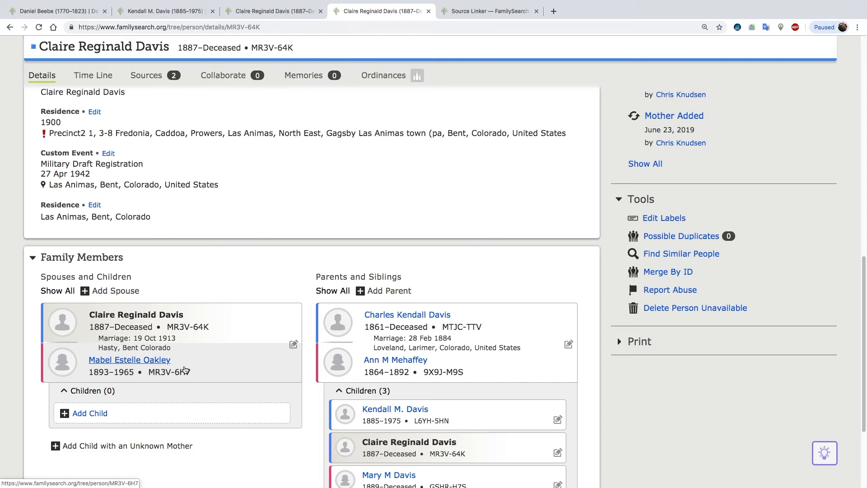
{"action": "scroll", "coordinate": [179, 365], "scroll_direction": "up", "scroll_amount": 10}
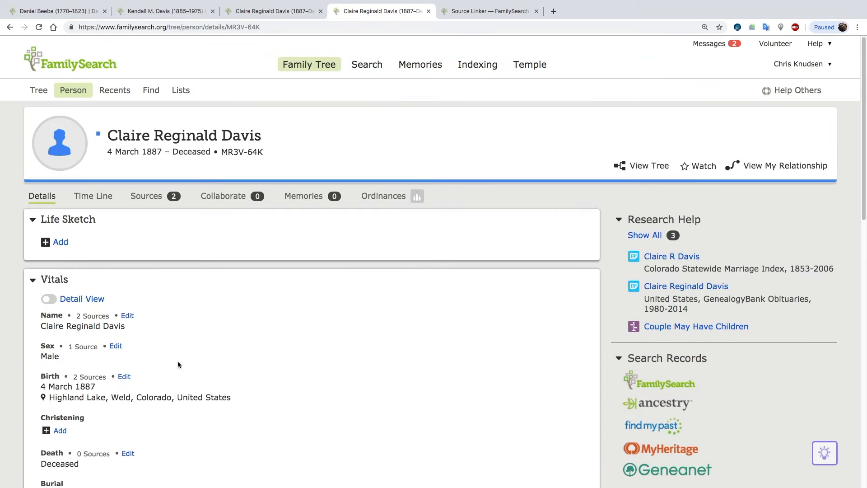
{"action": "scroll", "coordinate": [229, 380], "scroll_direction": "down", "scroll_amount": 4}
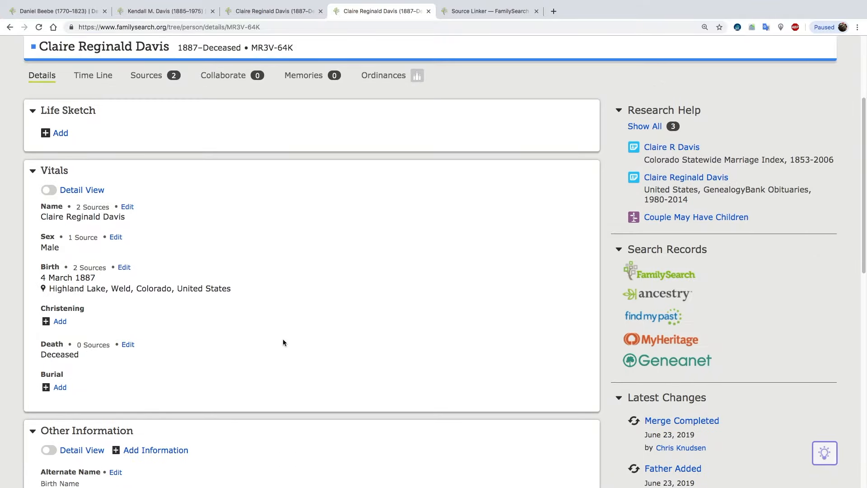
{"action": "scroll", "coordinate": [283, 342], "scroll_direction": "up", "scroll_amount": 3}
{"action": "scroll", "coordinate": [283, 342], "scroll_direction": "down", "scroll_amount": 10}
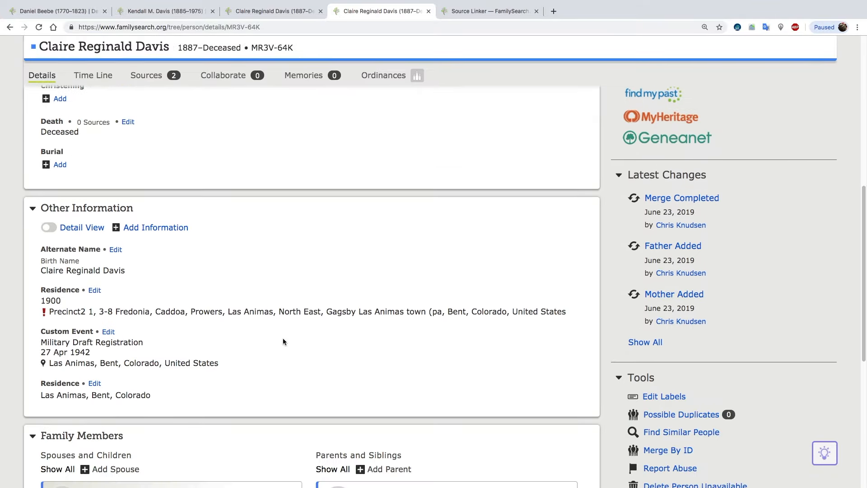
{"action": "scroll", "coordinate": [283, 342], "scroll_direction": "down", "scroll_amount": 5}
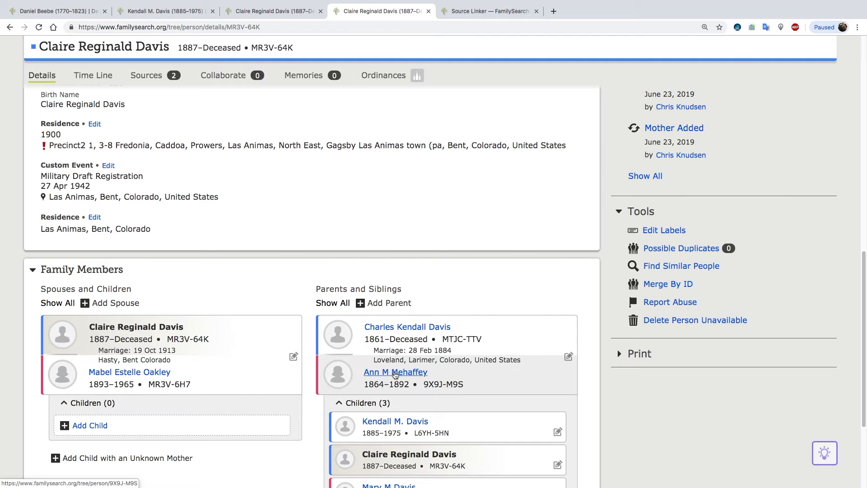
{"action": "scroll", "coordinate": [395, 375], "scroll_direction": "down", "scroll_amount": 3}
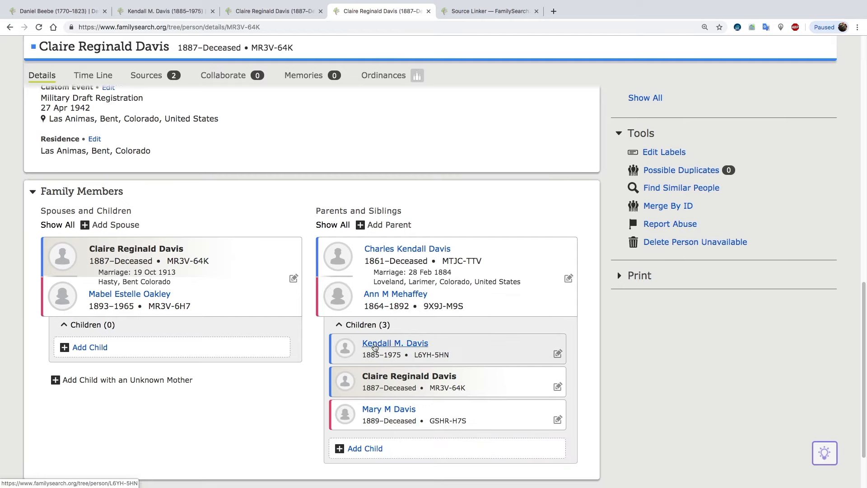